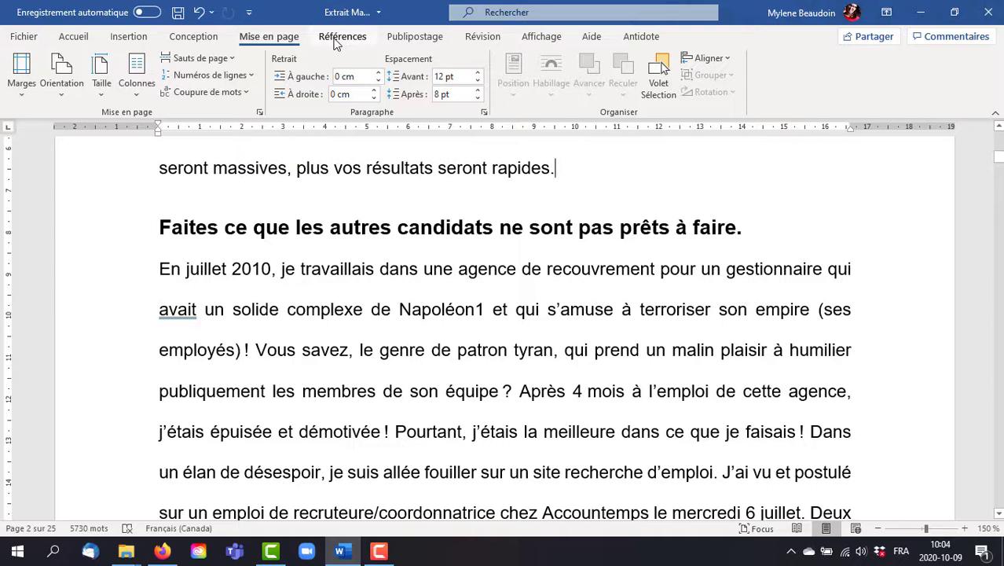
Step: Try inserting a manual table of contents (Table des matières manuelle) at the end of the chapter's introduction, and undo it
click(338, 37)
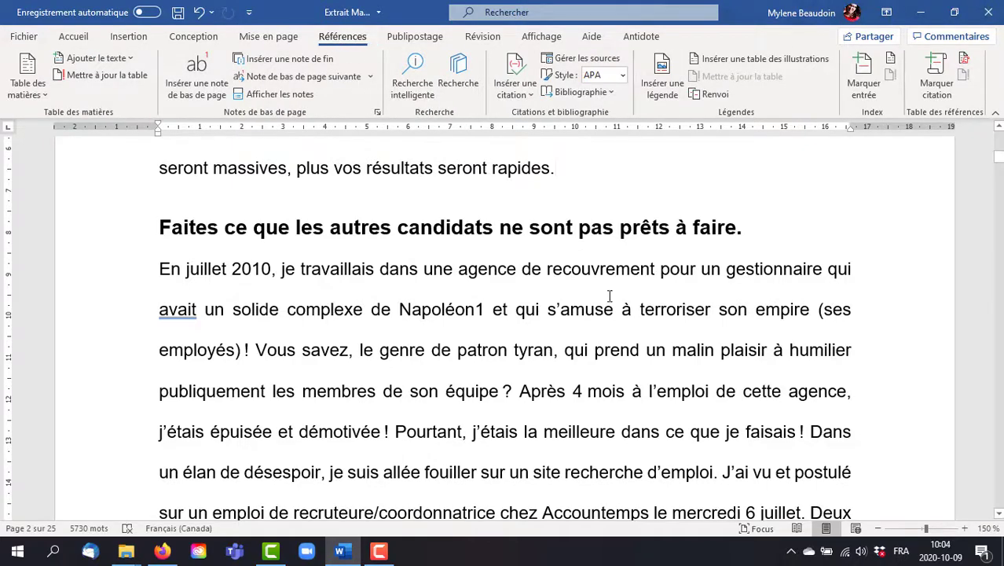
scroll(709, 375, up, 10)
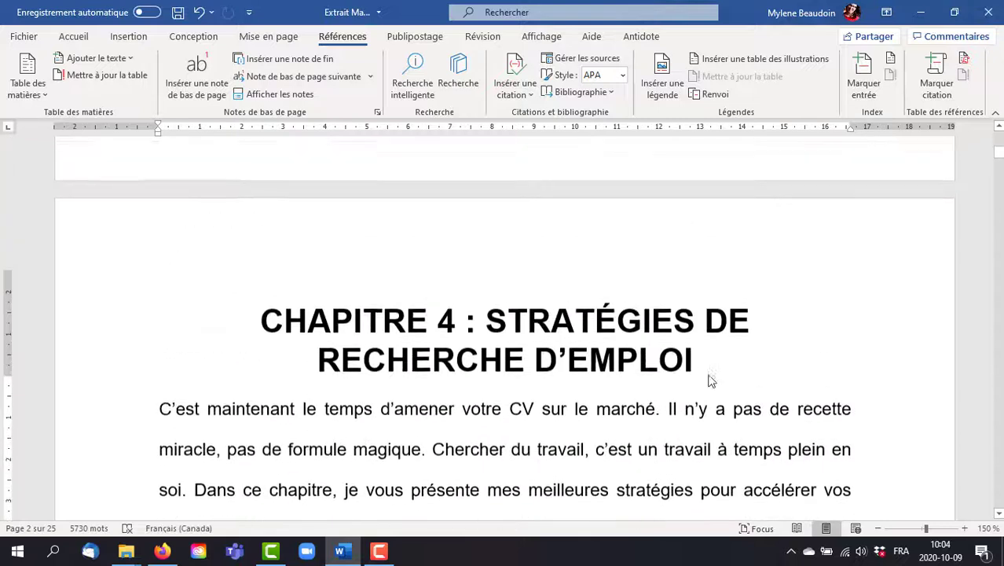
click(24, 95)
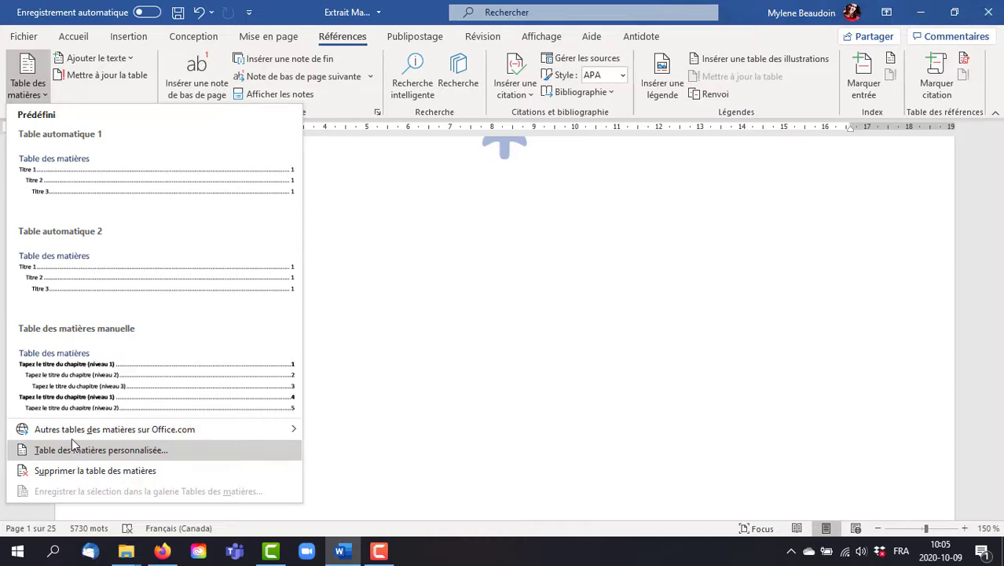
click(93, 366)
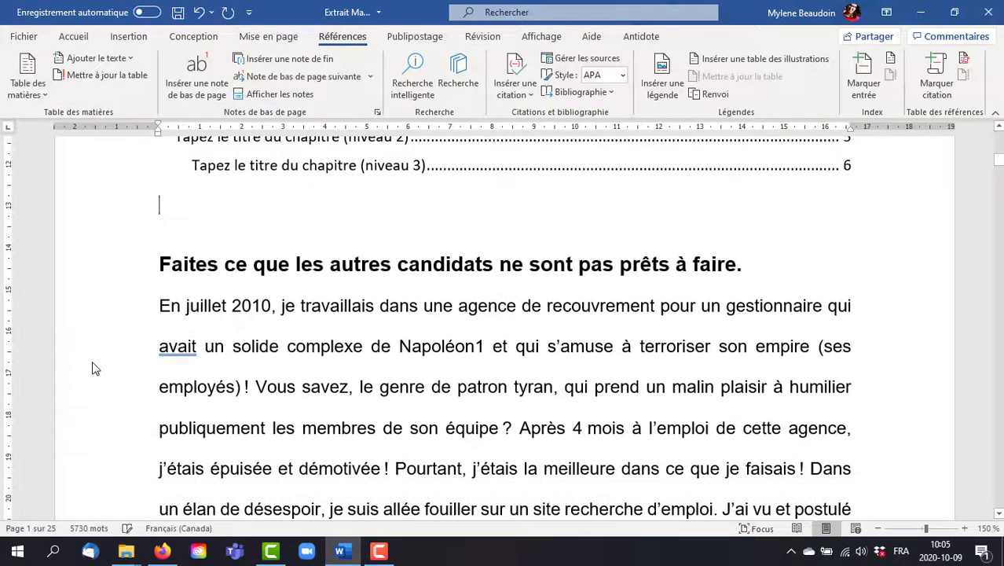
scroll(437, 311, up, 4)
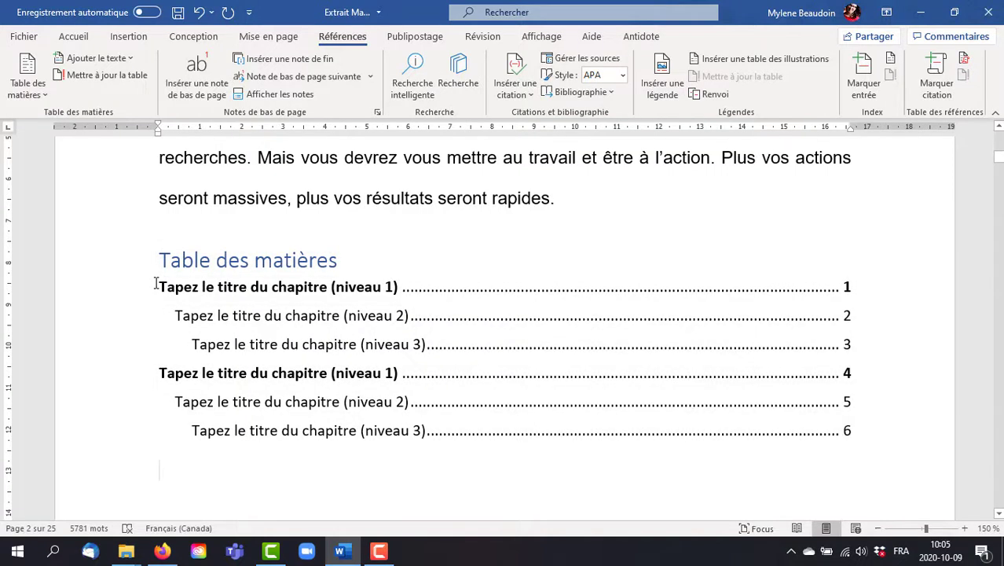
click(199, 12)
Step: Insert a page break just before the "CHAPITRE 4 : STRATÉGIES DE RECHERCHE D'EMPLOI" heading
scroll(439, 236, up, 10)
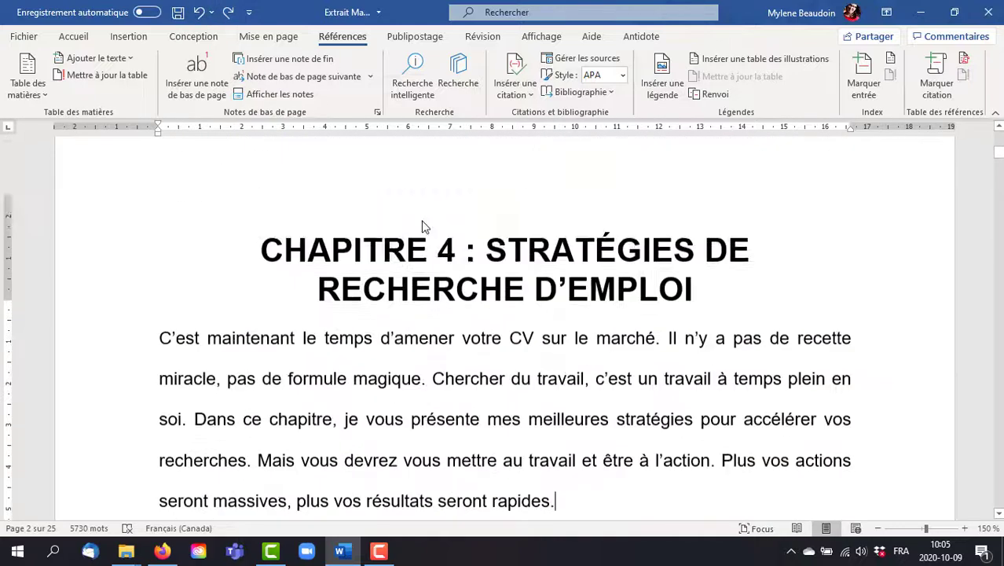
scroll(439, 253, down, 5)
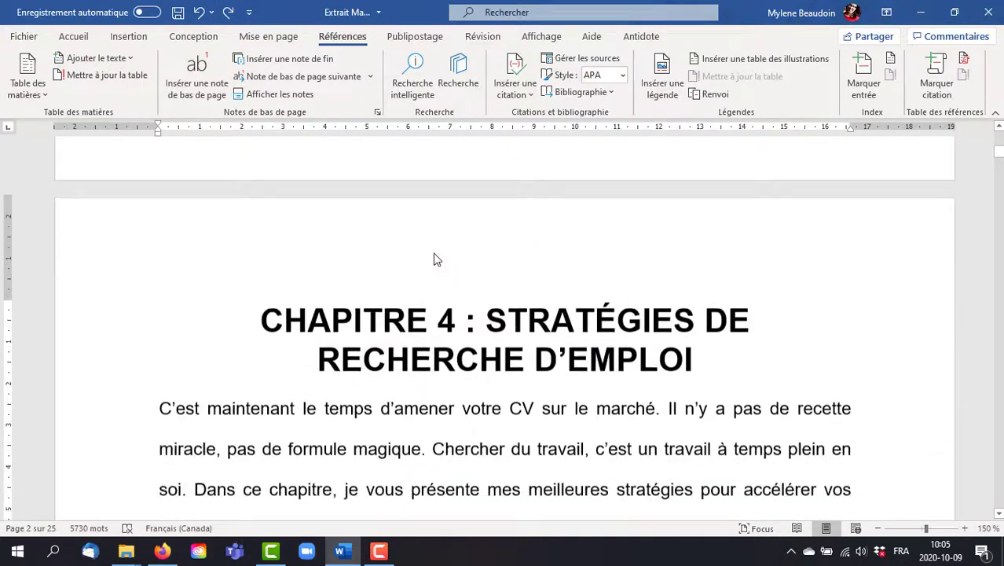
click(265, 306)
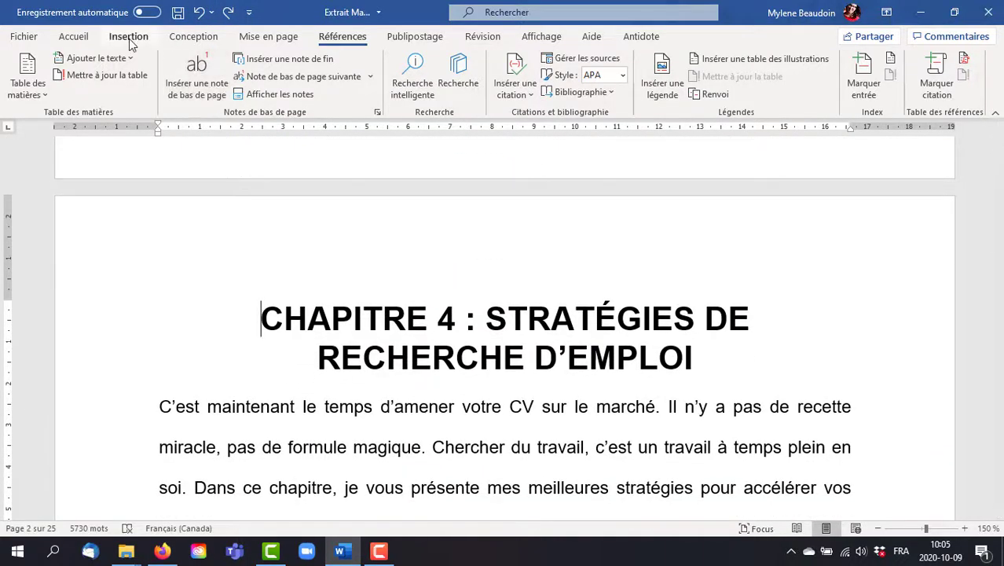
scroll(128, 38, up, 1)
click(129, 39)
click(19, 74)
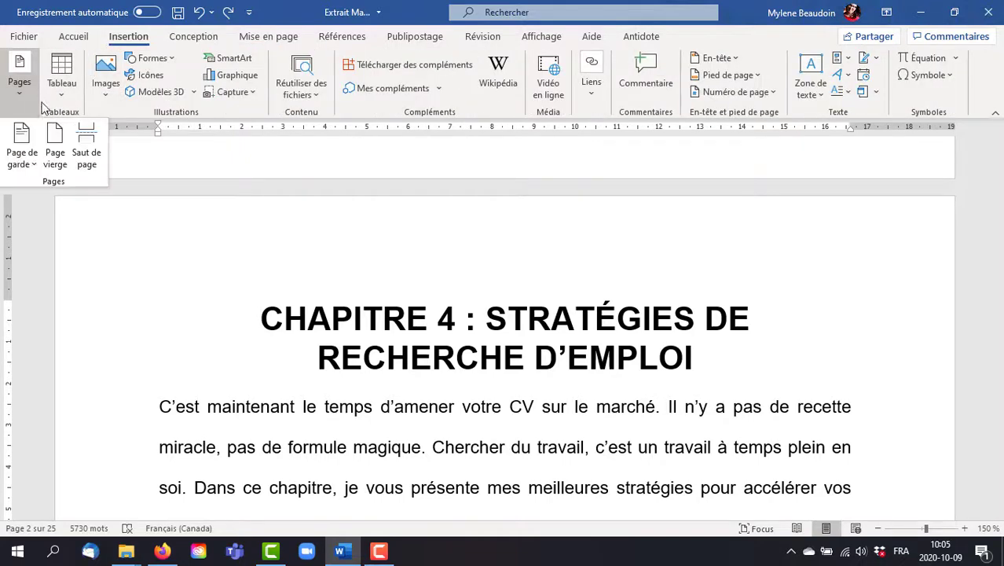
click(87, 159)
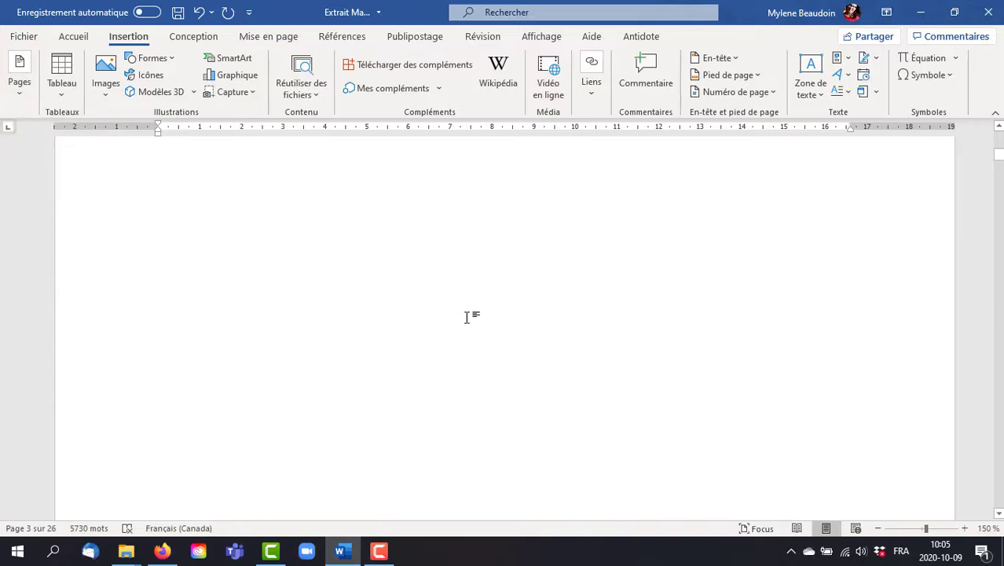
Step: Replace the page break above the chapter 4 heading with a new one and place the cursor on the blank page
scroll(459, 330, up, 3)
click(406, 395)
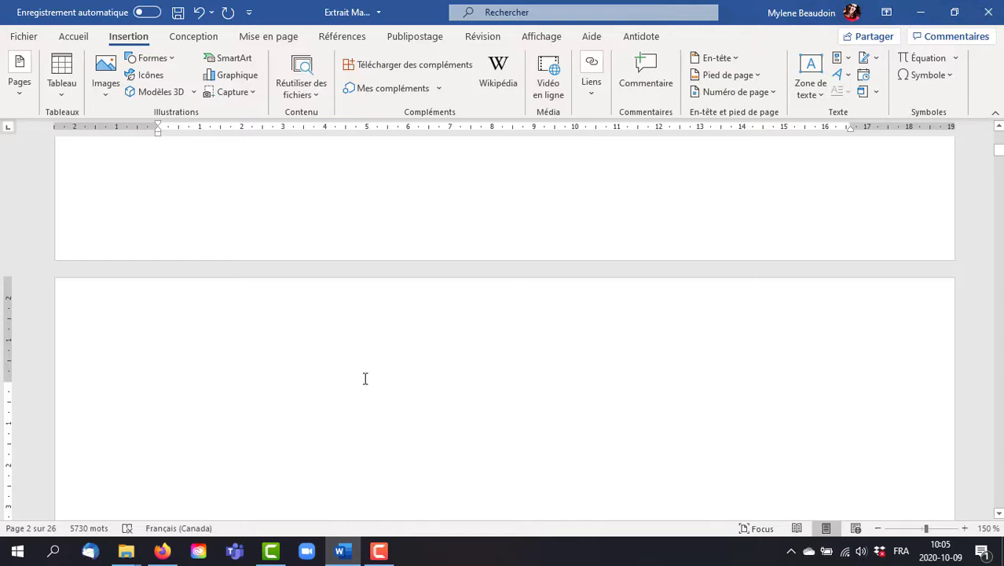
key(Delete)
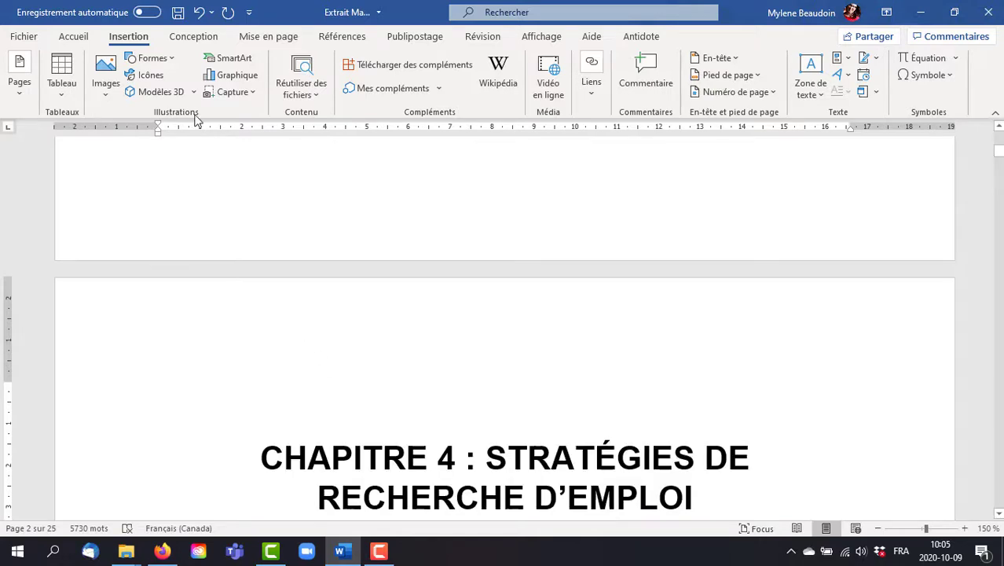
click(21, 92)
click(86, 149)
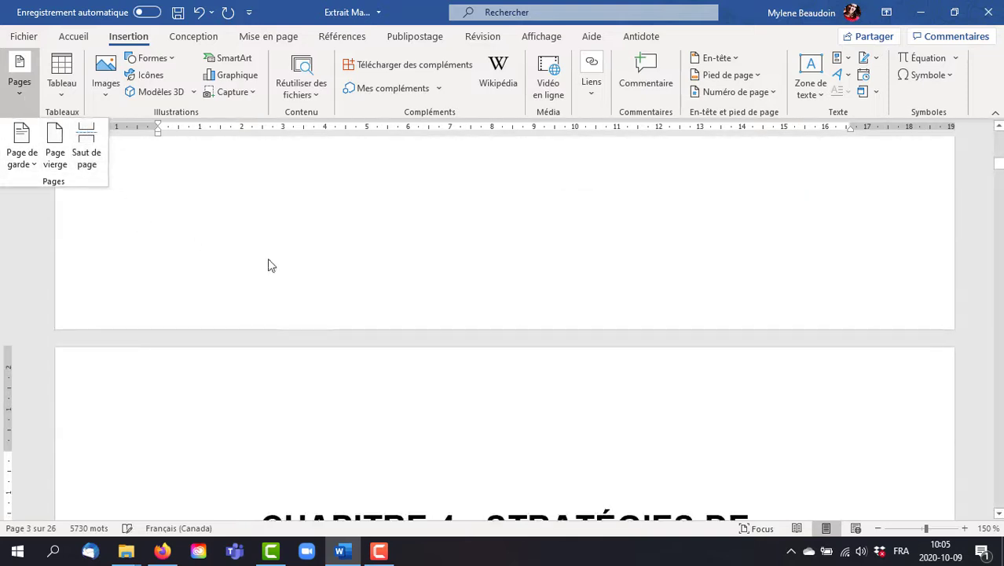
scroll(271, 267, up, 5)
click(278, 291)
scroll(345, 304, up, 5)
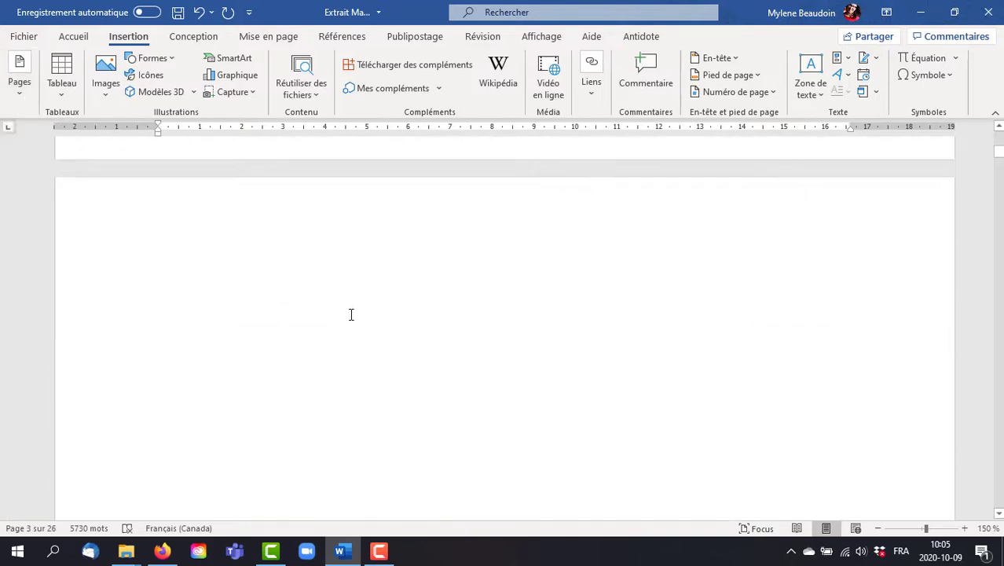
scroll(351, 314, up, 1)
click(282, 350)
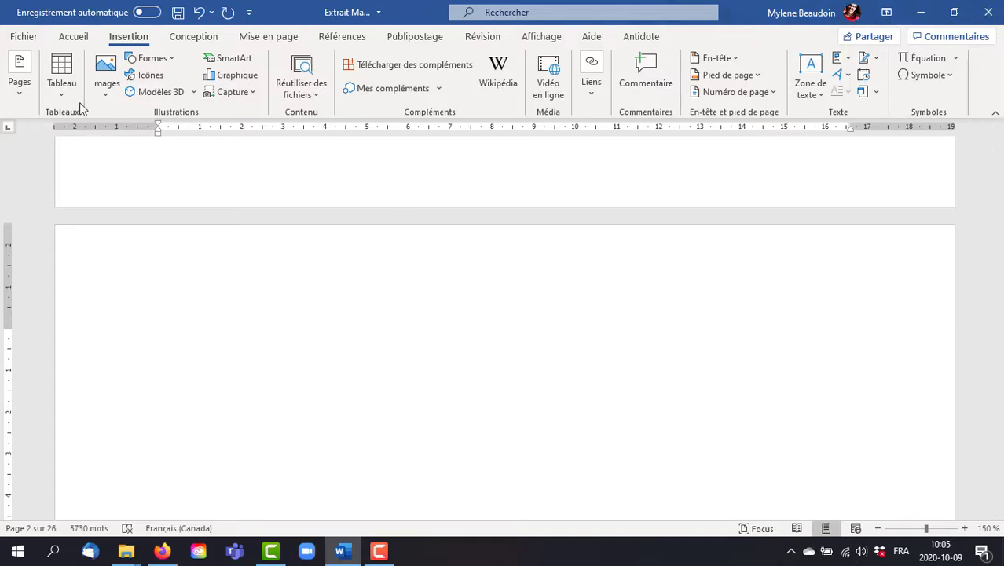
Step: Insert a manual table of contents (Table des matières manuelle) on the blank page before chapter 4
click(338, 37)
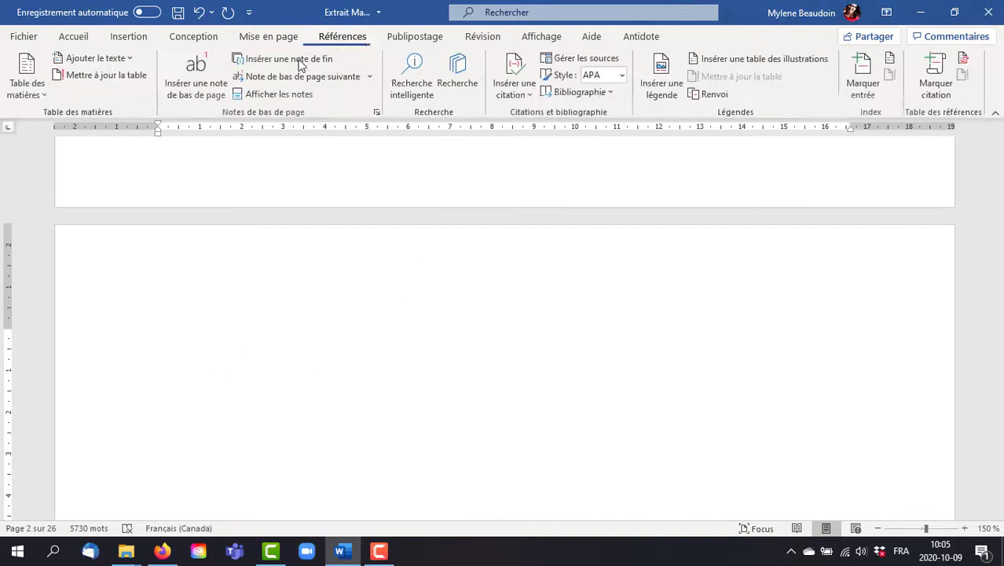
click(38, 90)
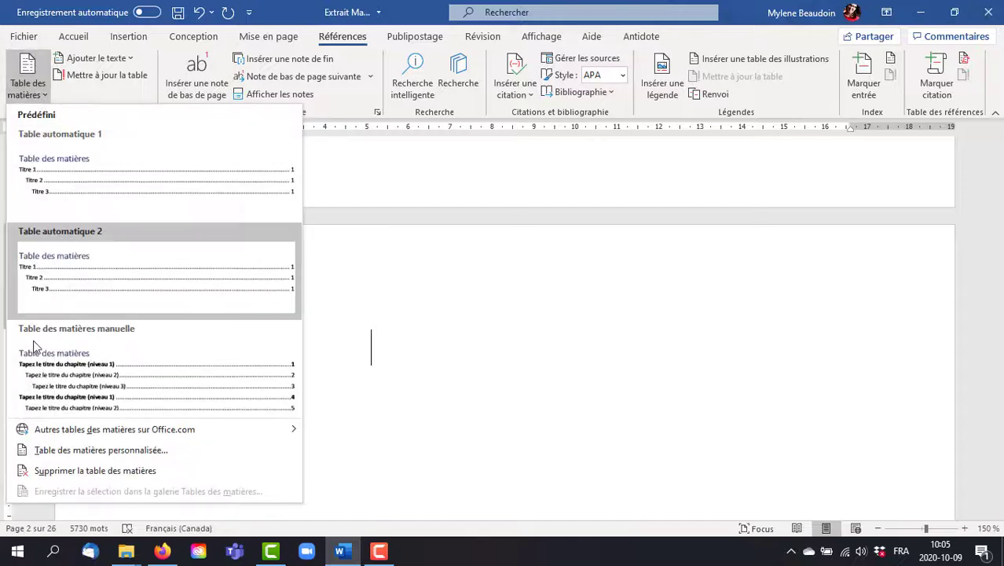
click(61, 381)
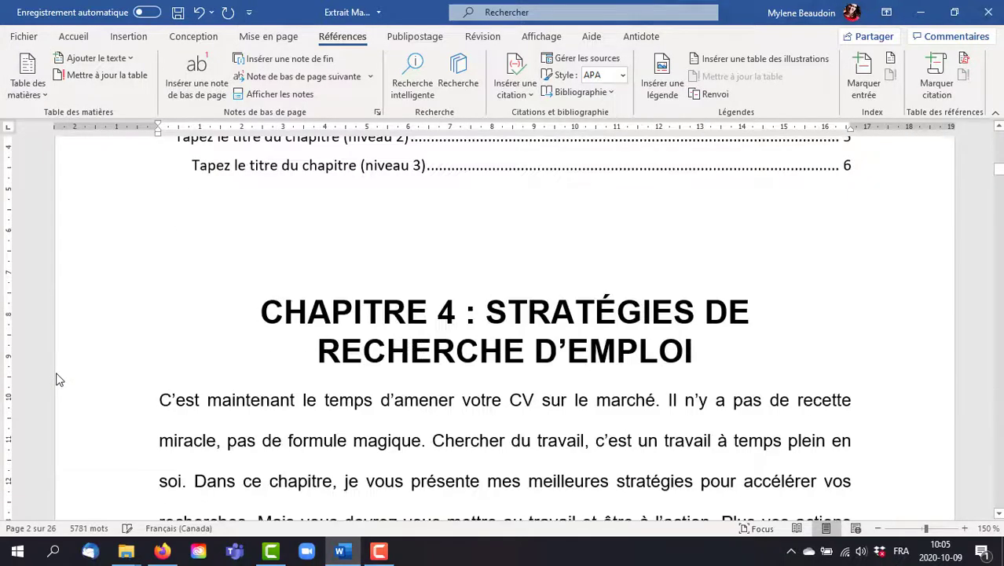
Step: Try to update the manual table of contents
scroll(583, 224, up, 5)
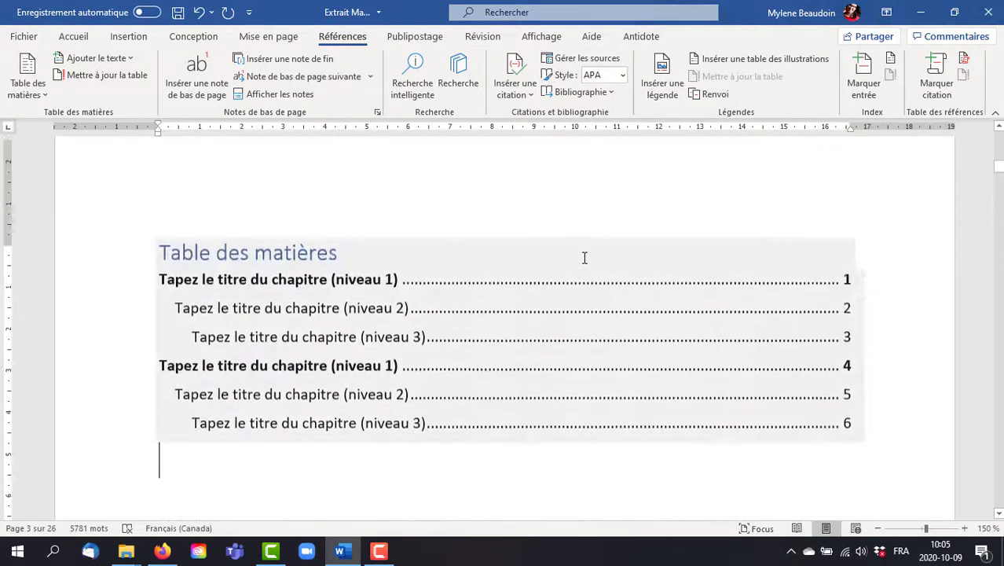
click(491, 312)
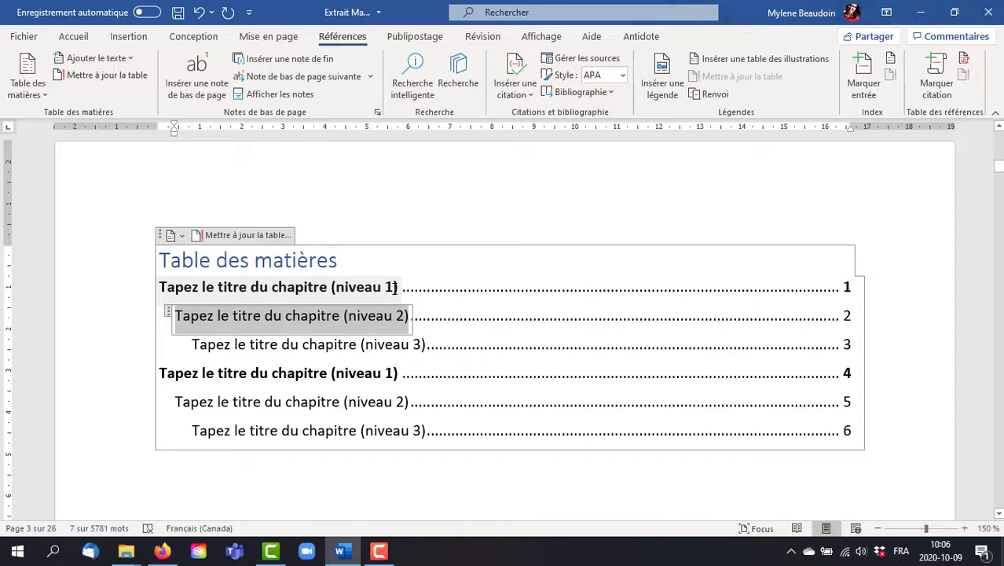
click(237, 239)
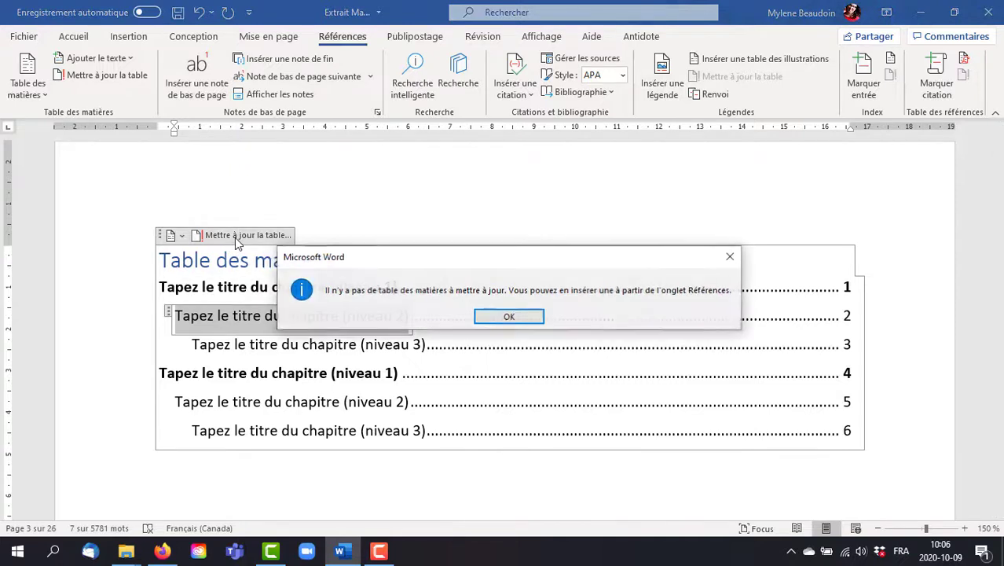
click(523, 317)
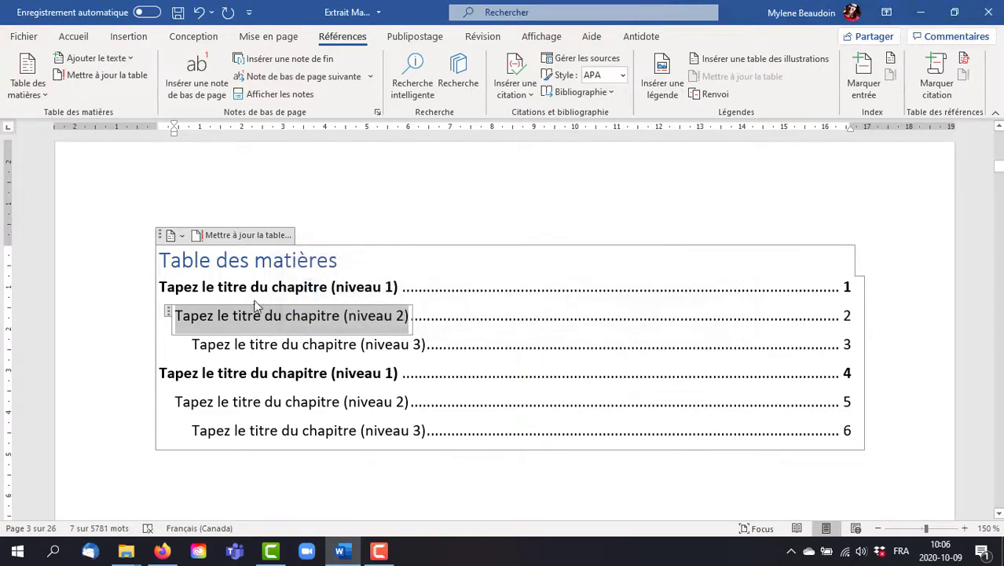
Step: Replace the manual table of contents with the predefined "Table automatique 1"
click(34, 93)
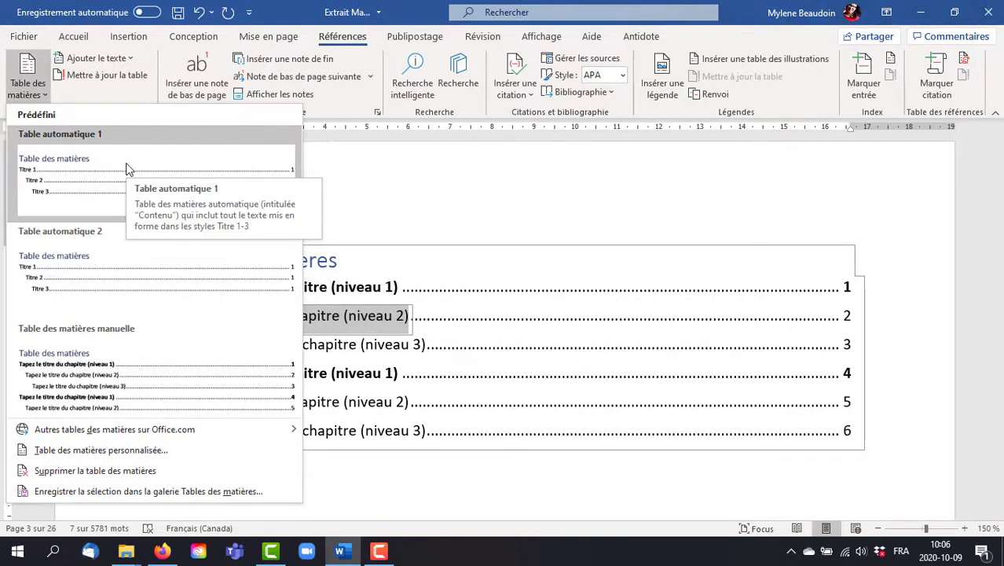
click(129, 169)
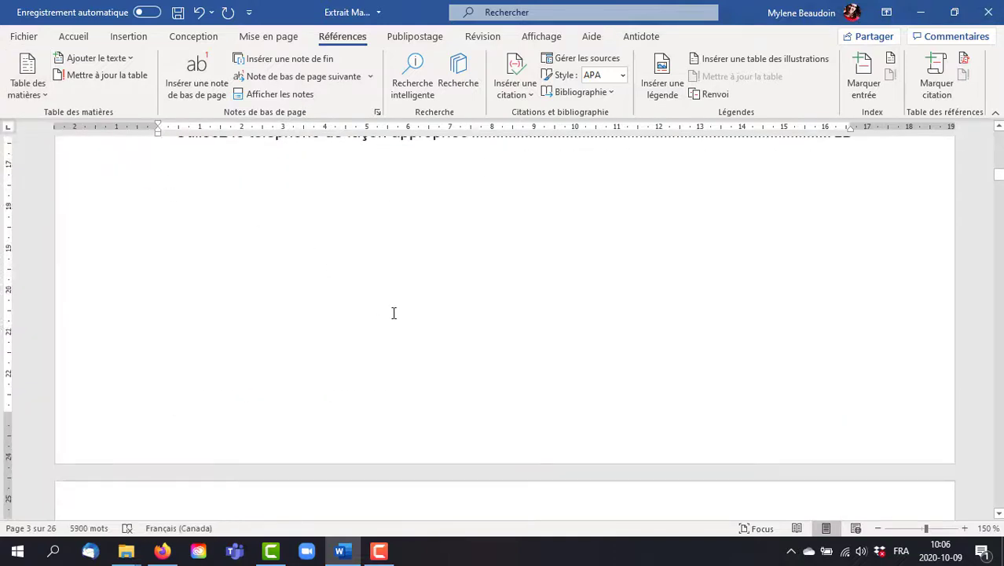
scroll(392, 313, up, 6)
scroll(380, 317, up, 8)
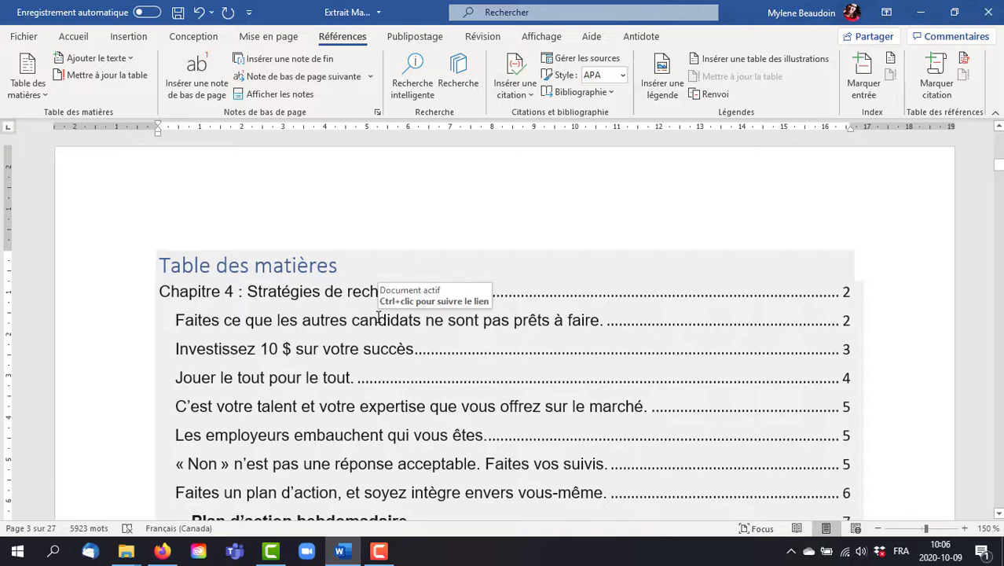
Step: Change the "Plan d'action hebdomadaire" heading above the weekly planning tables to the Titre 2 style
scroll(580, 304, down, 4)
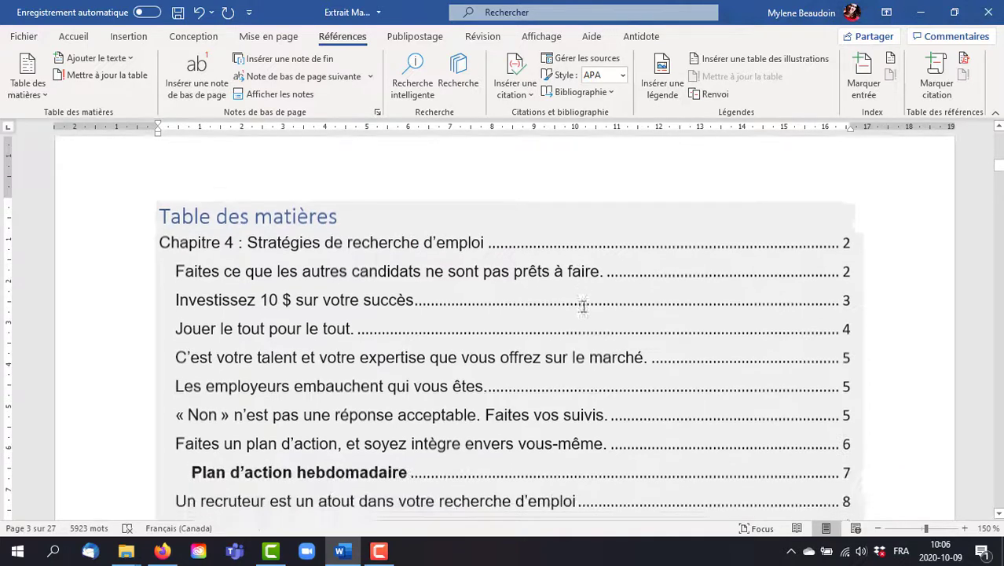
scroll(578, 303, down, 5)
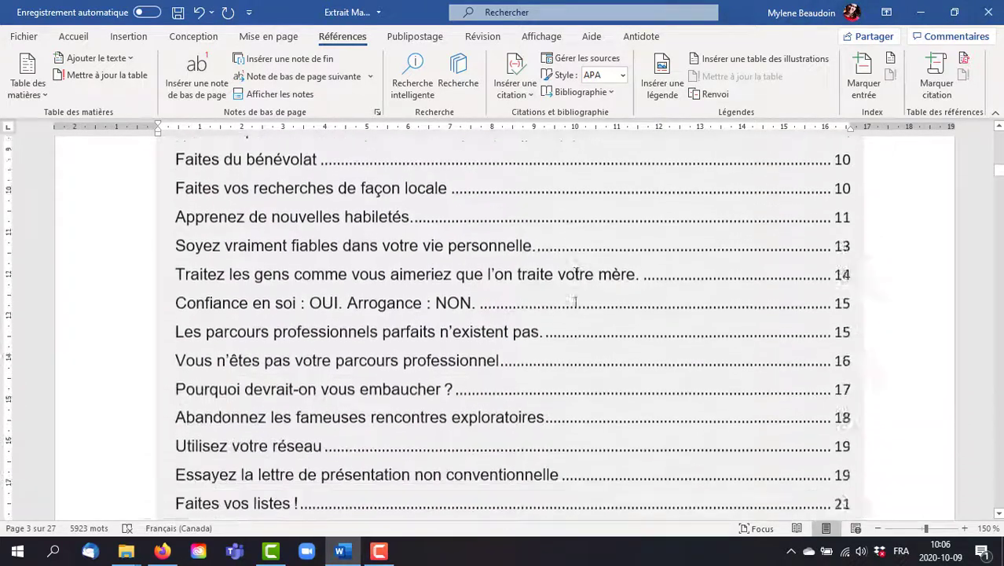
scroll(570, 302, up, 6)
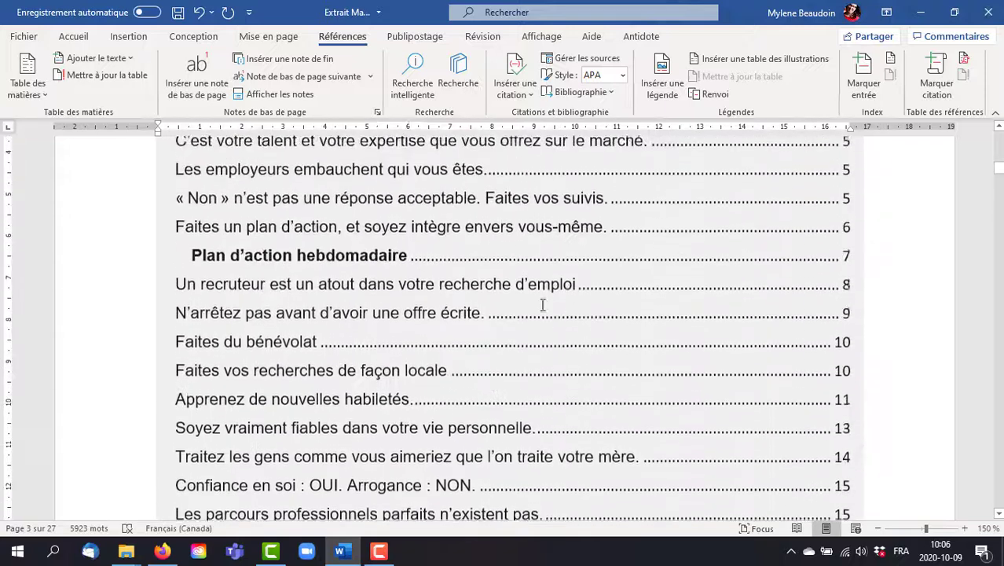
click(191, 255)
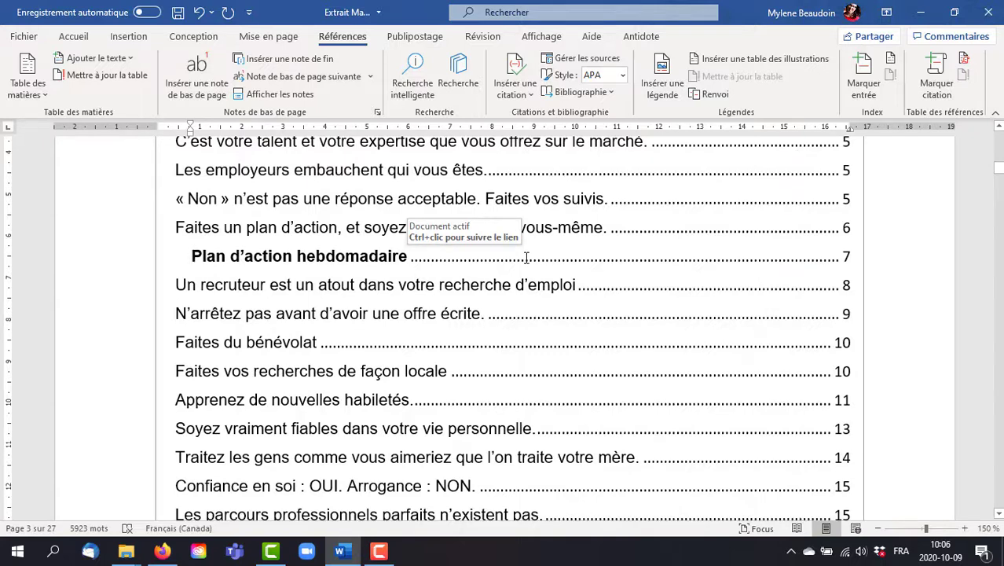
scroll(584, 300, down, 12)
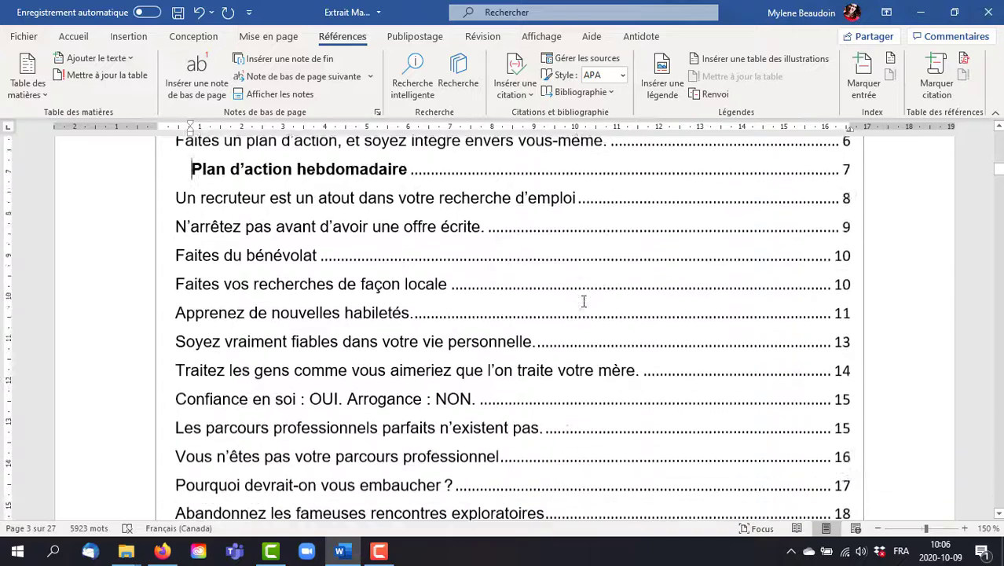
scroll(584, 301, down, 15)
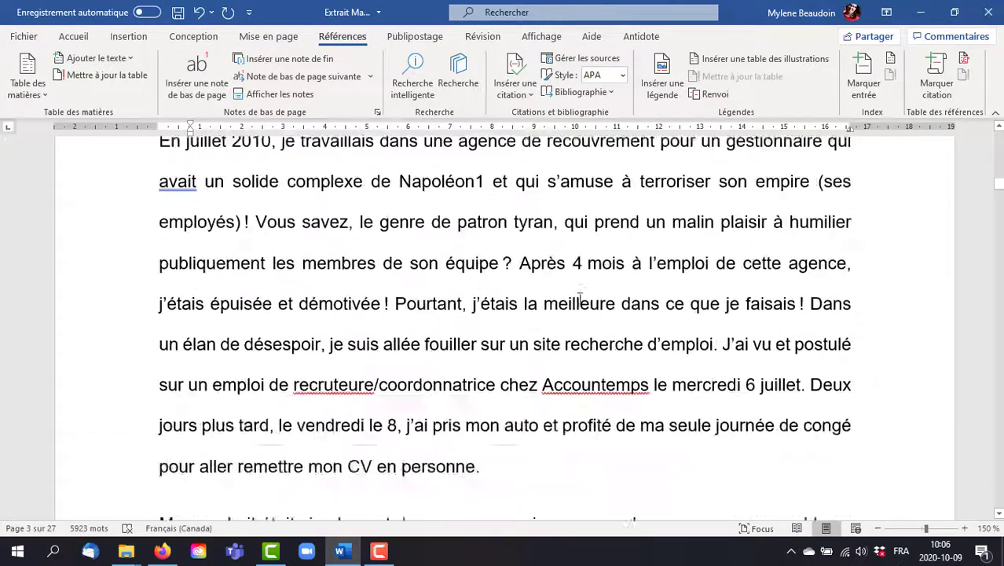
scroll(575, 298, down, 15)
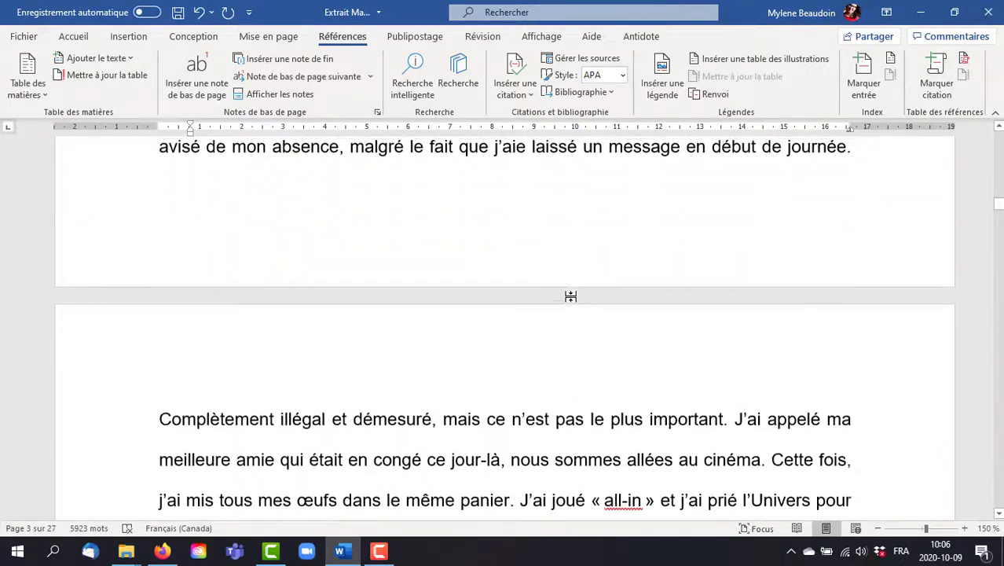
scroll(569, 293, down, 15)
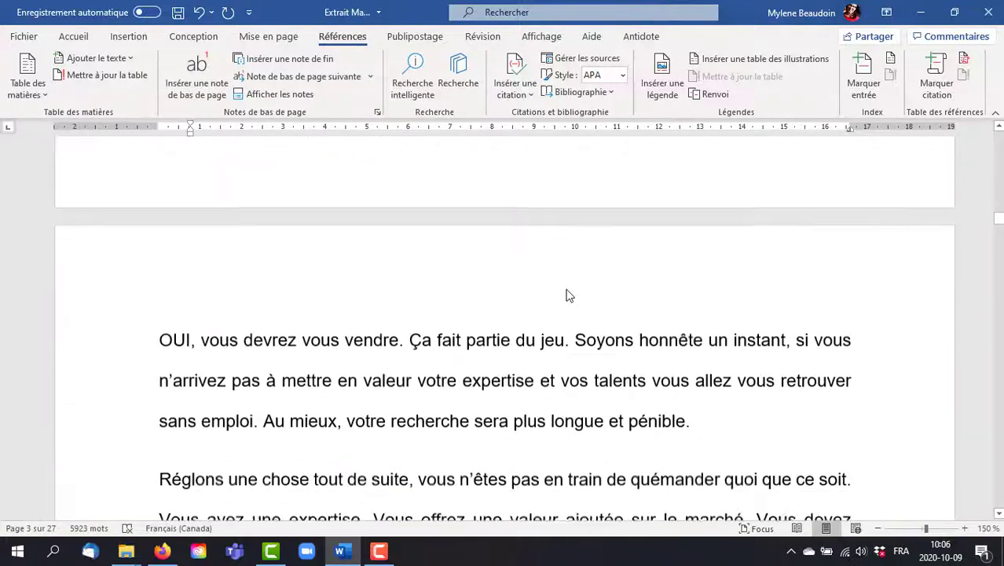
scroll(566, 286, down, 15)
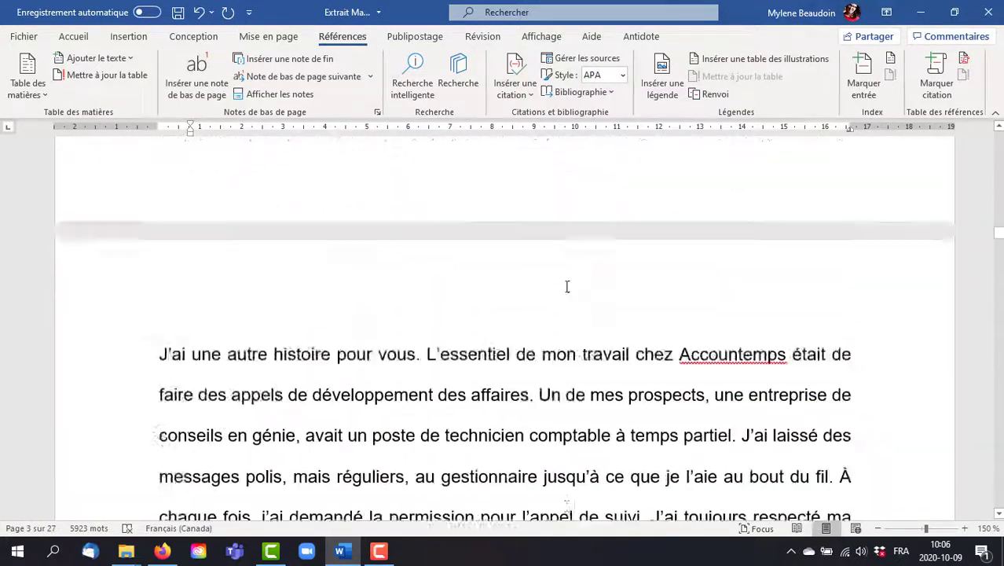
scroll(566, 290, down, 15)
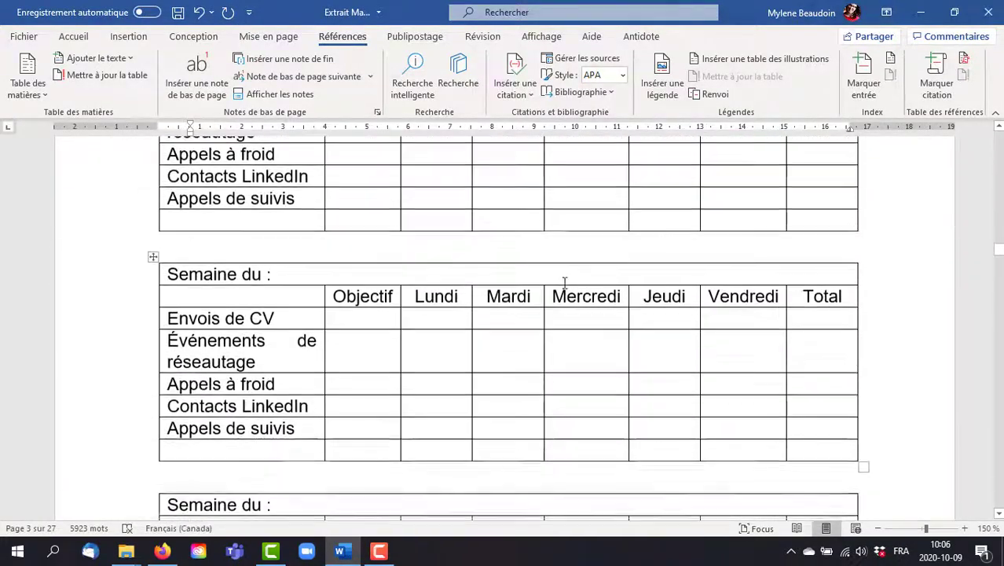
click(363, 363)
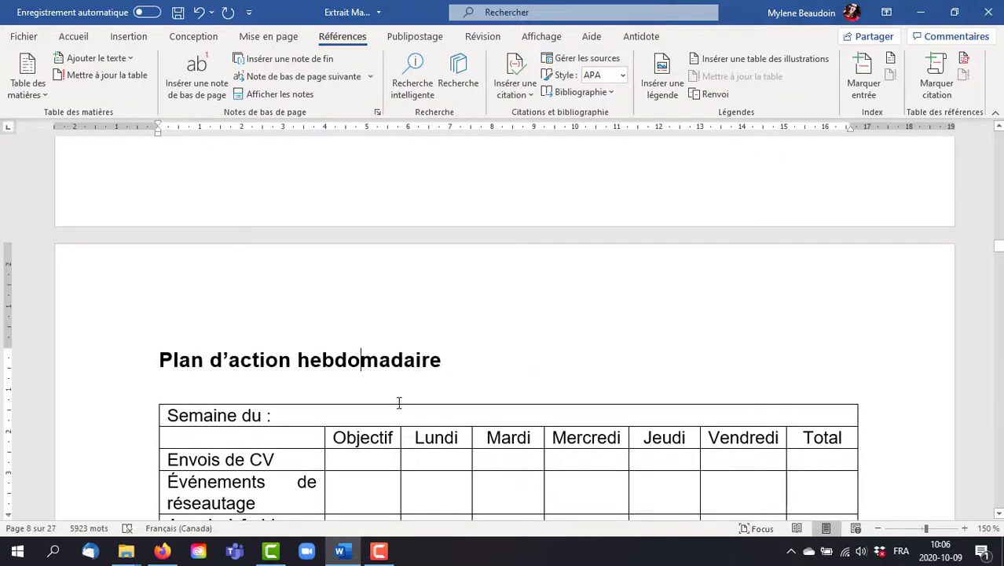
click(73, 36)
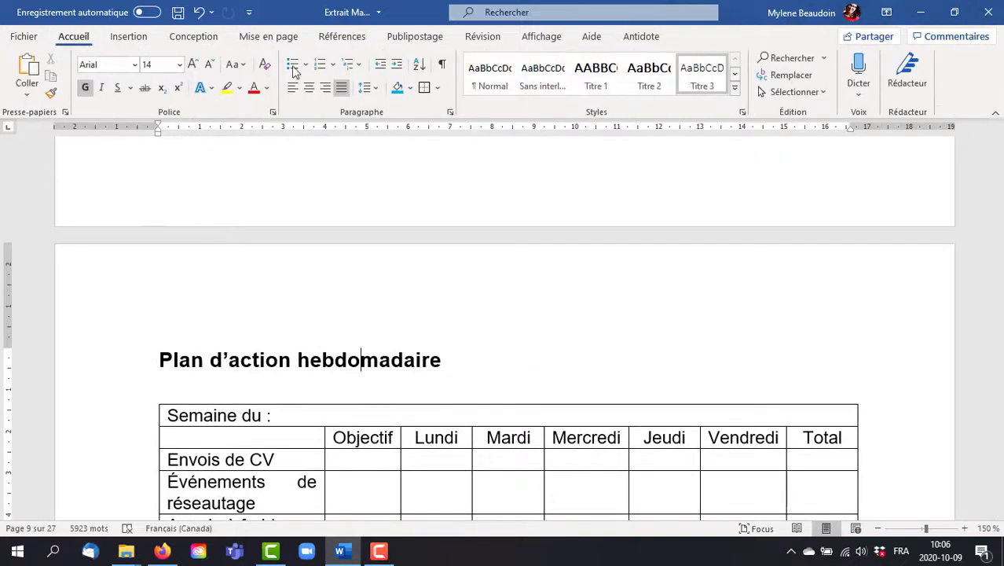
click(649, 78)
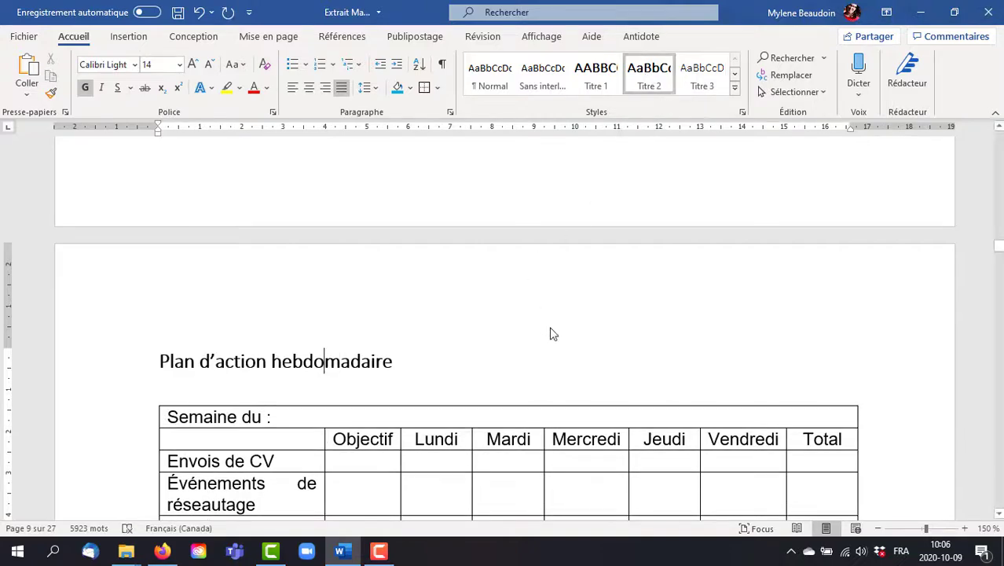
Step: Update the entire table of contents, not only its page numbers
scroll(577, 344, up, 20)
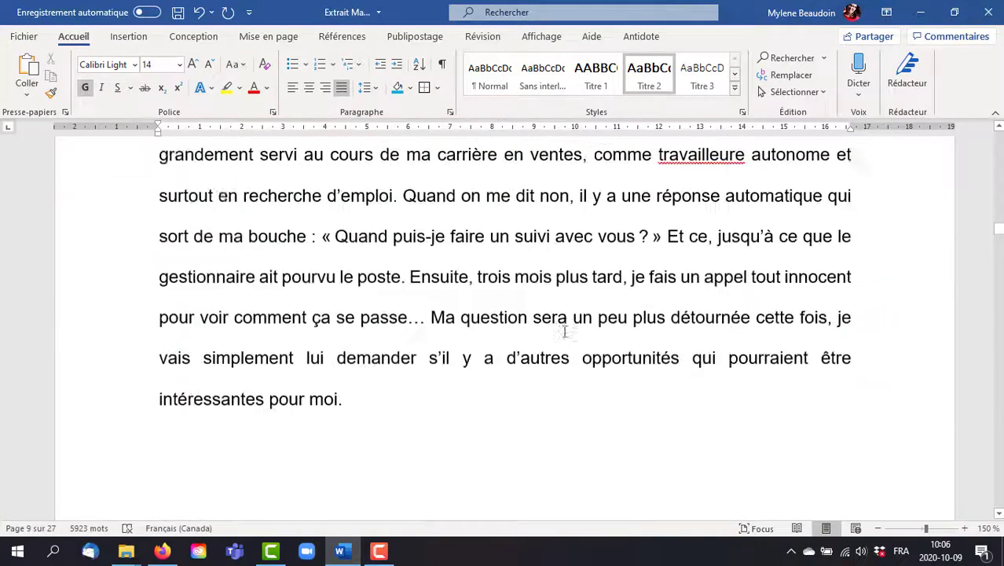
drag(998, 228, 993, 143)
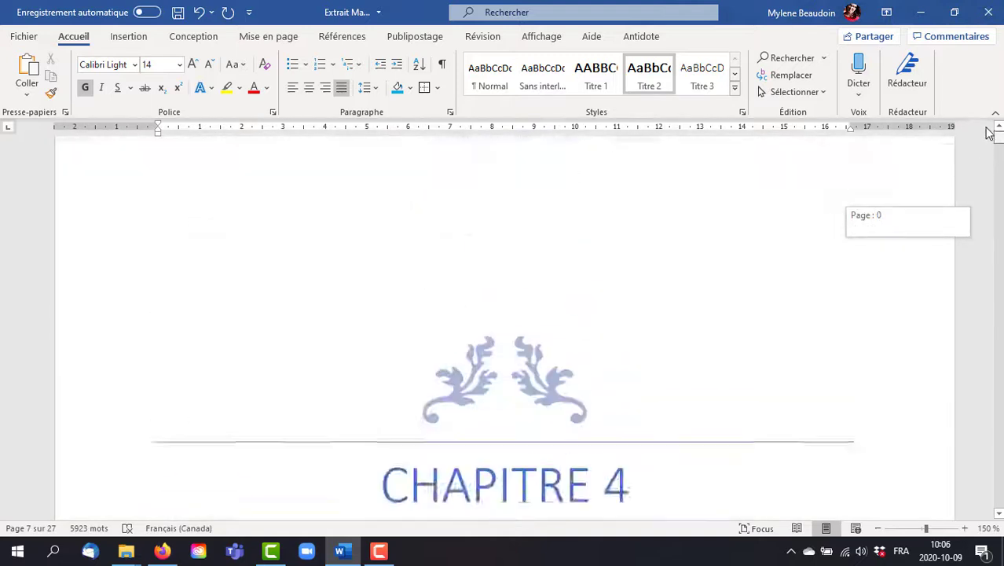
scroll(530, 361, down, 5)
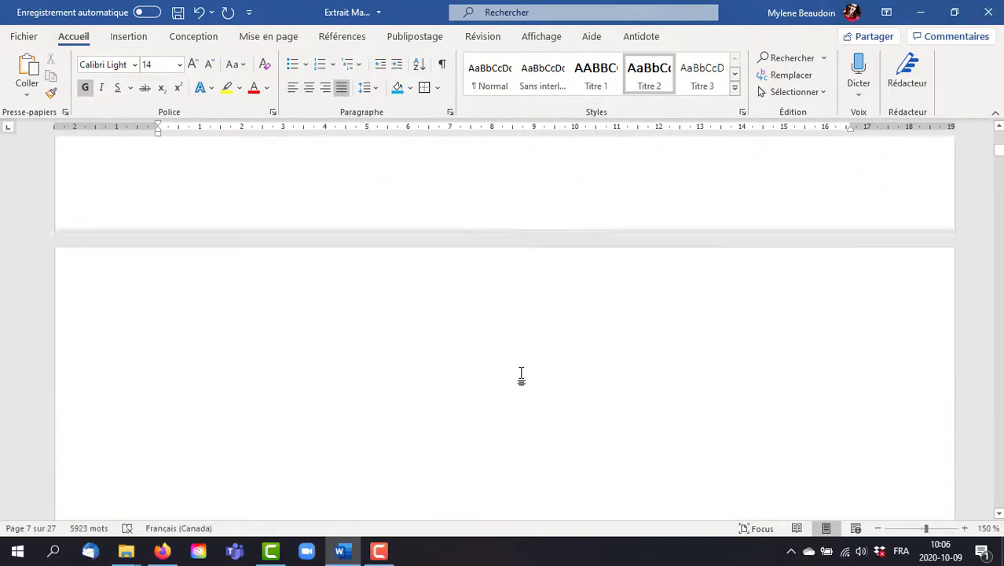
scroll(521, 376, down, 10)
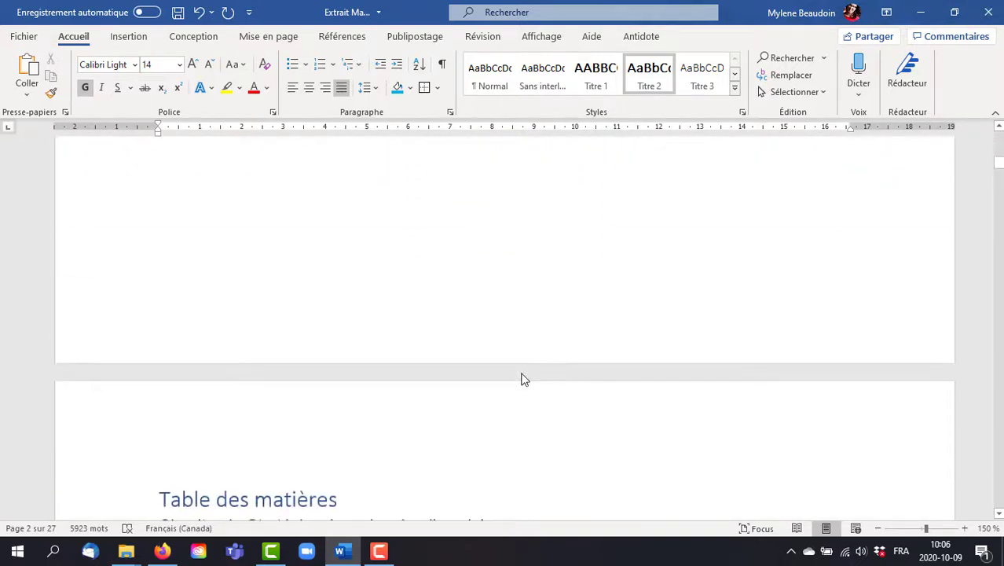
scroll(522, 374, up, 5)
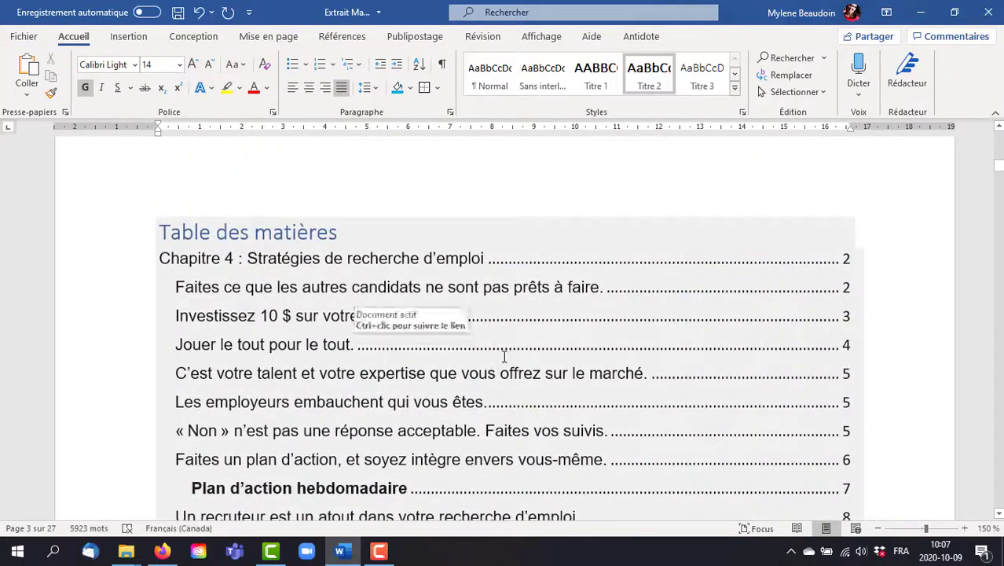
click(509, 356)
click(264, 209)
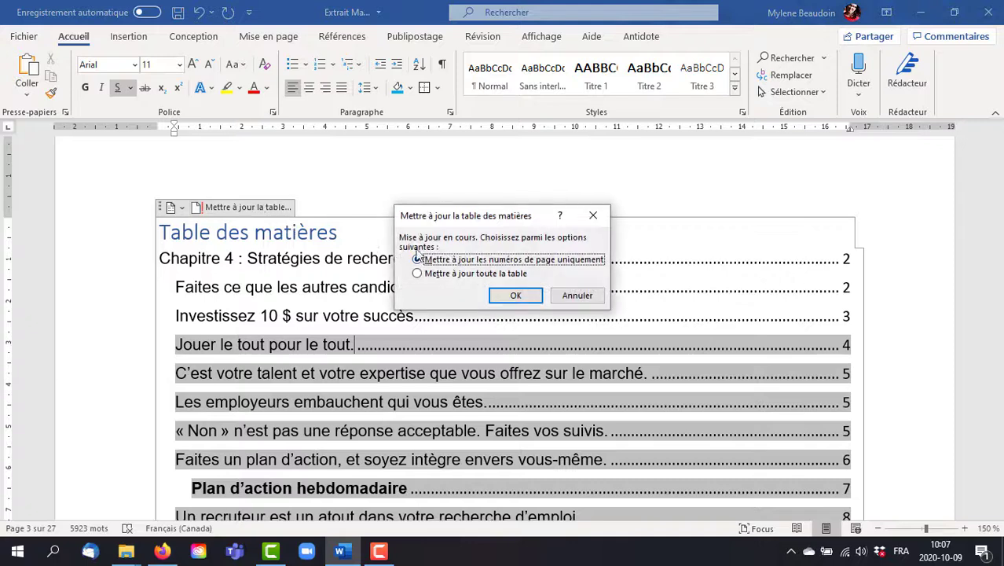
click(447, 276)
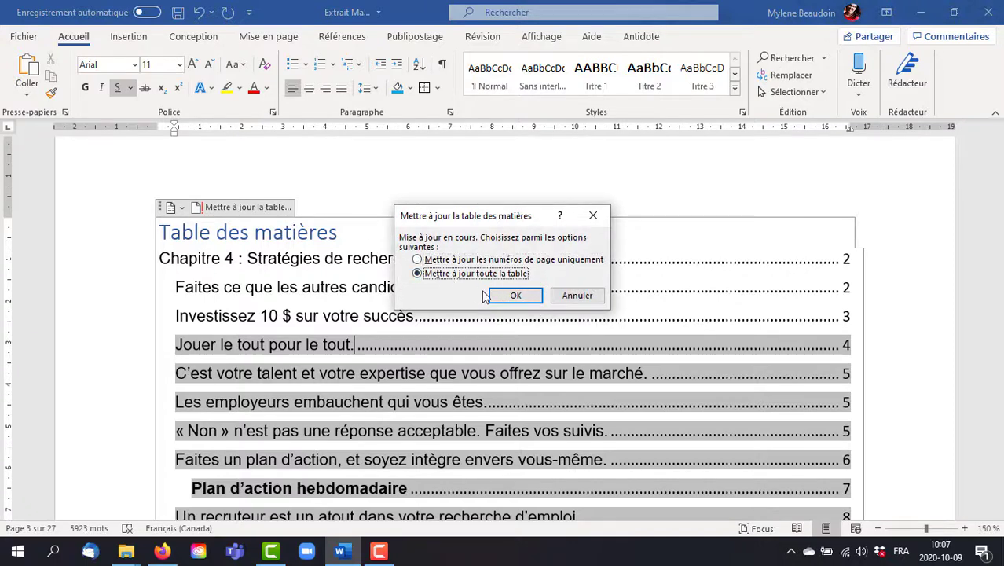
click(514, 295)
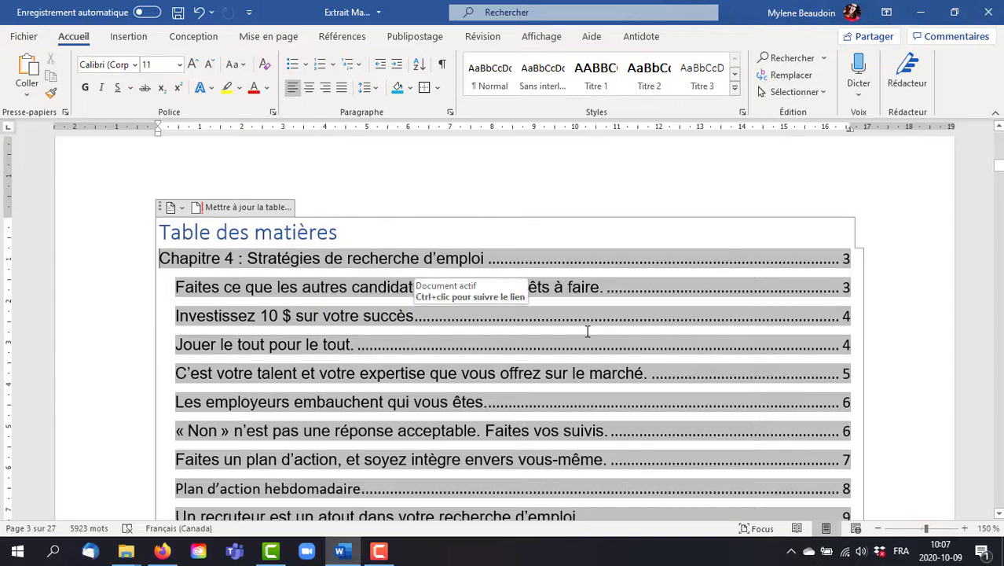
Step: Examine the updated table of contents entries and the predefined table layouts offered for it
scroll(587, 331, down, 6)
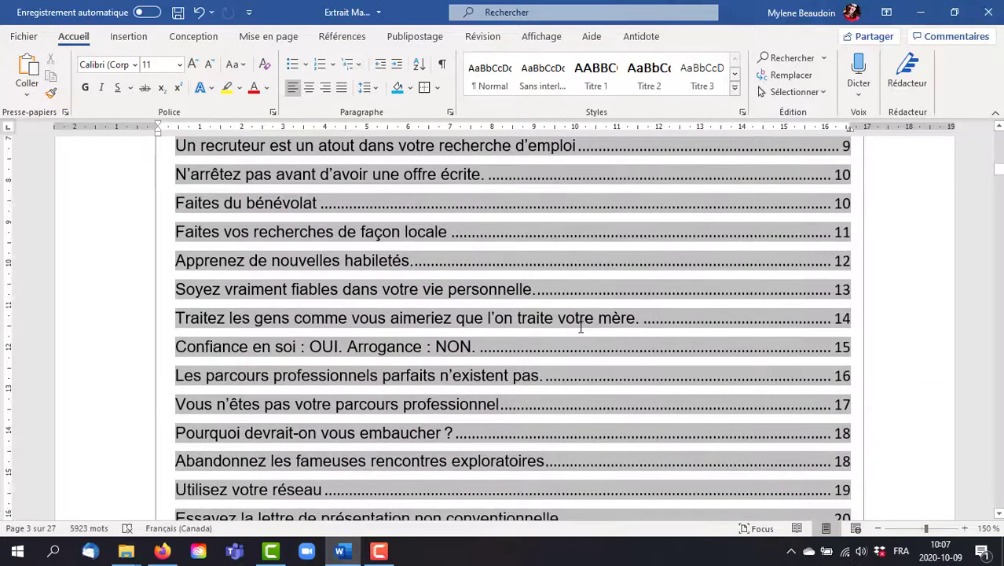
scroll(579, 327, down, 2)
scroll(578, 328, up, 4)
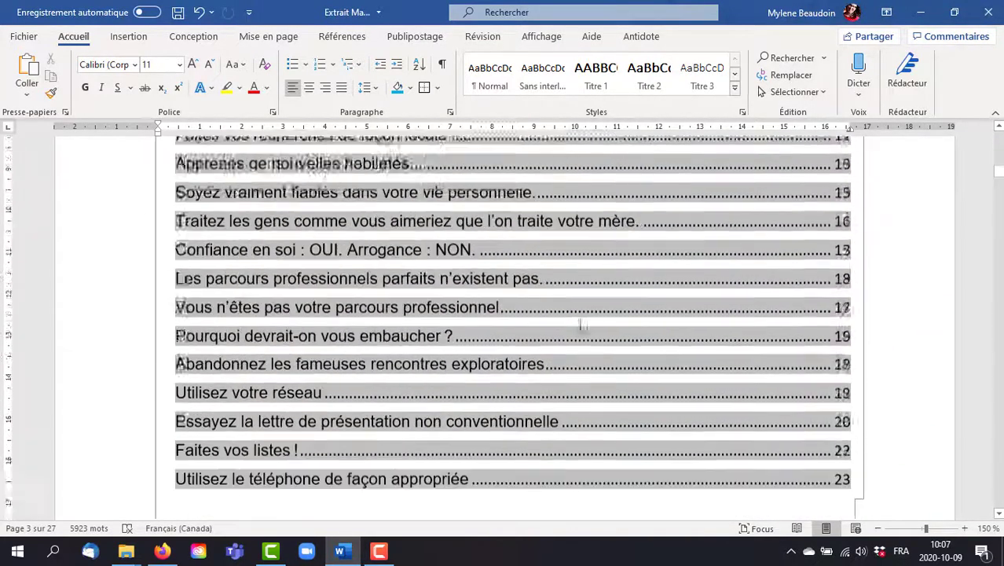
scroll(570, 326, up, 5)
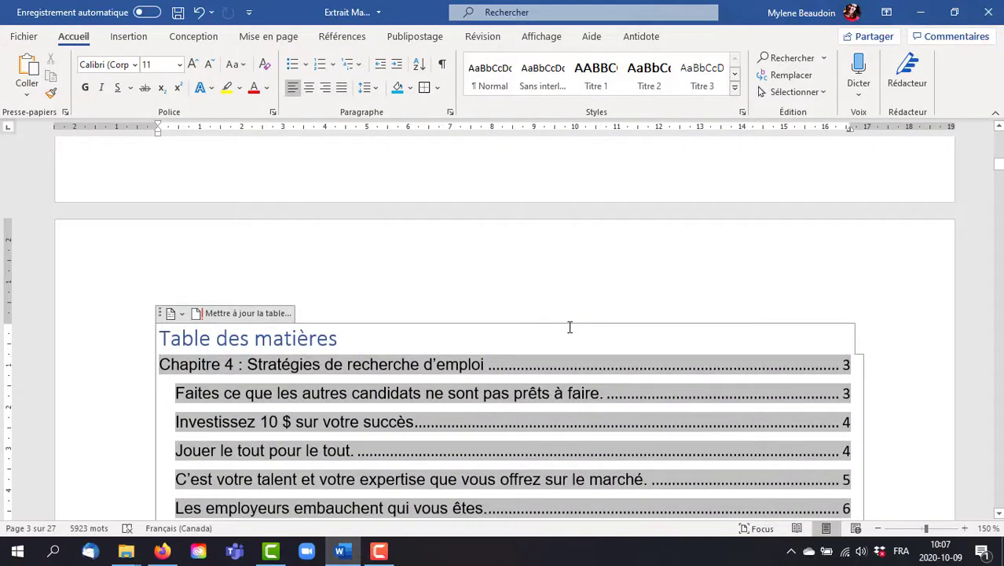
click(171, 314)
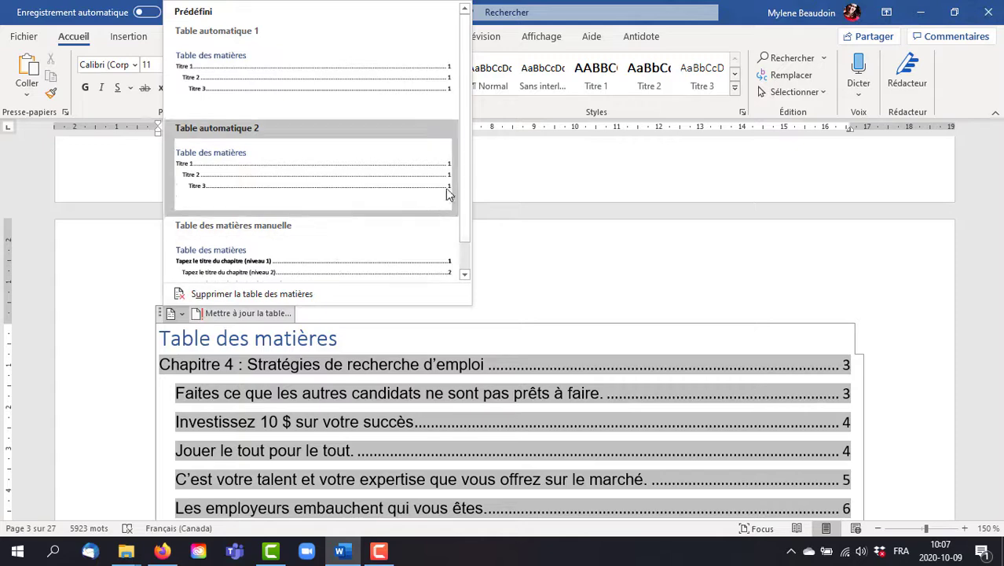
drag(465, 173, 459, 112)
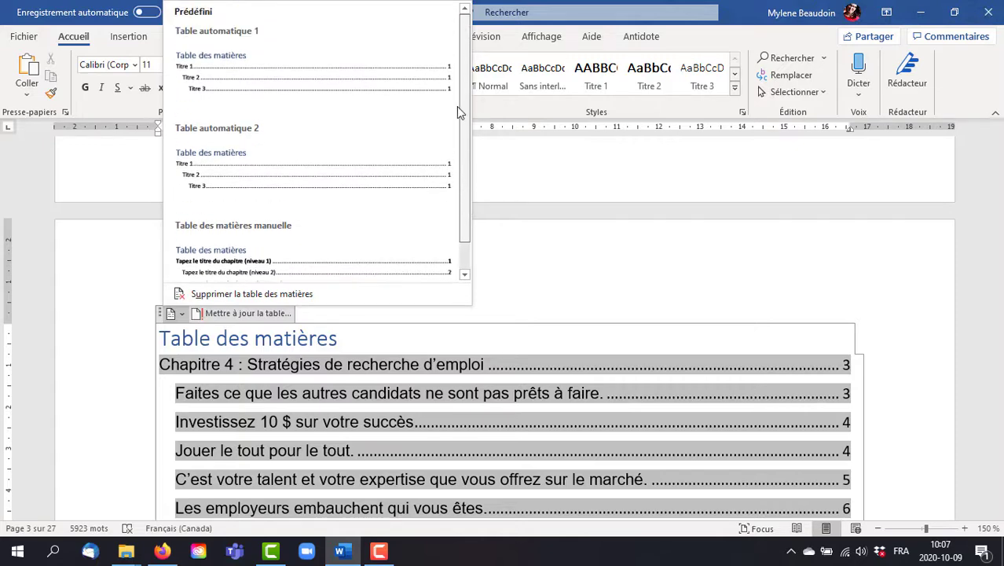
click(544, 273)
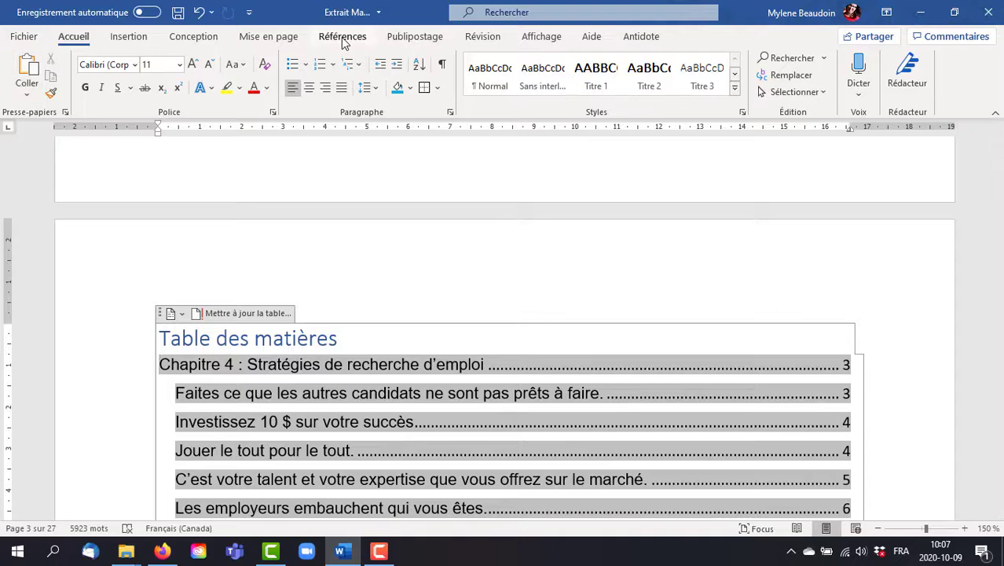
Step: Replace the table of contents with a custom one that displays only 1 heading level
click(344, 39)
click(39, 85)
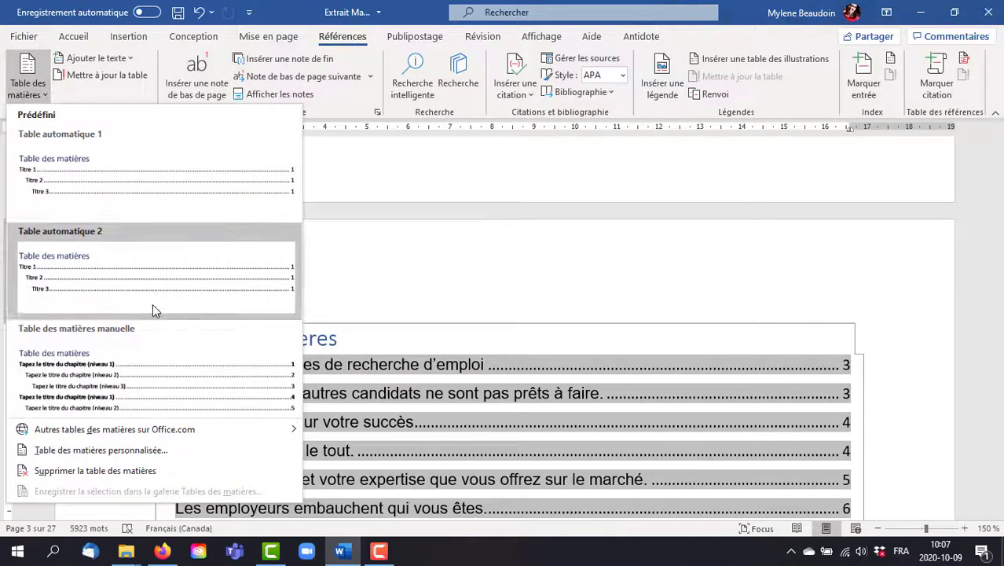
click(100, 450)
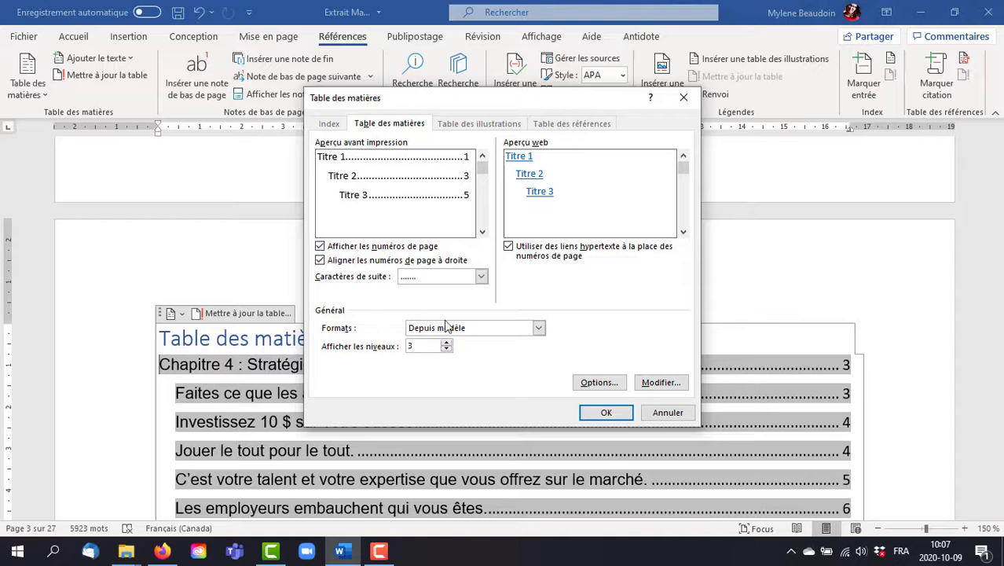
click(447, 349)
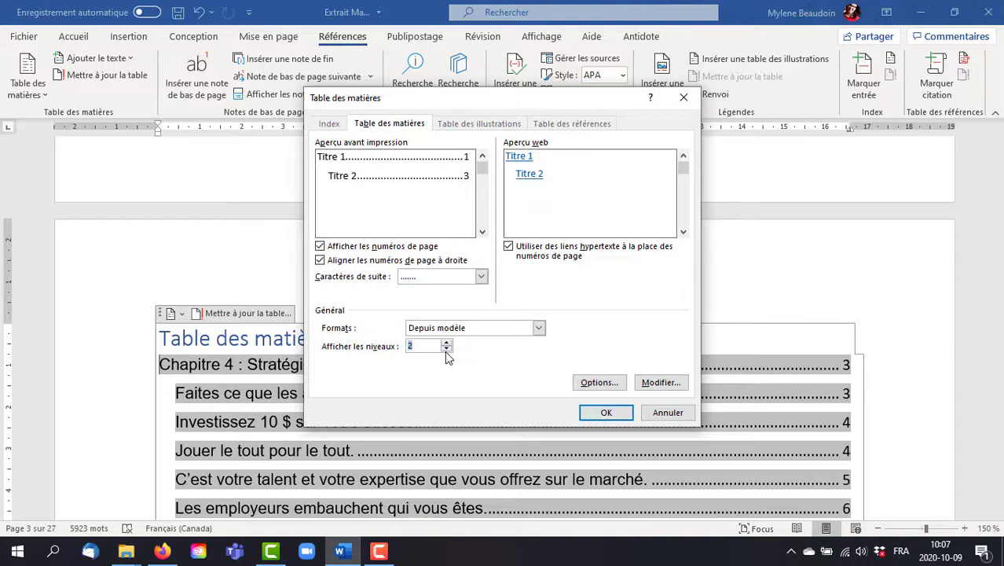
click(446, 350)
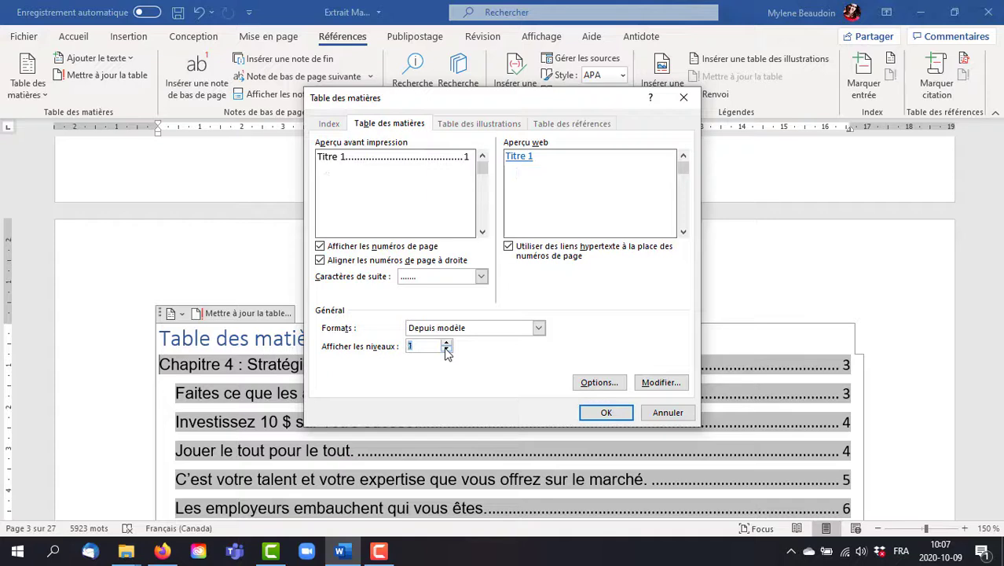
click(608, 413)
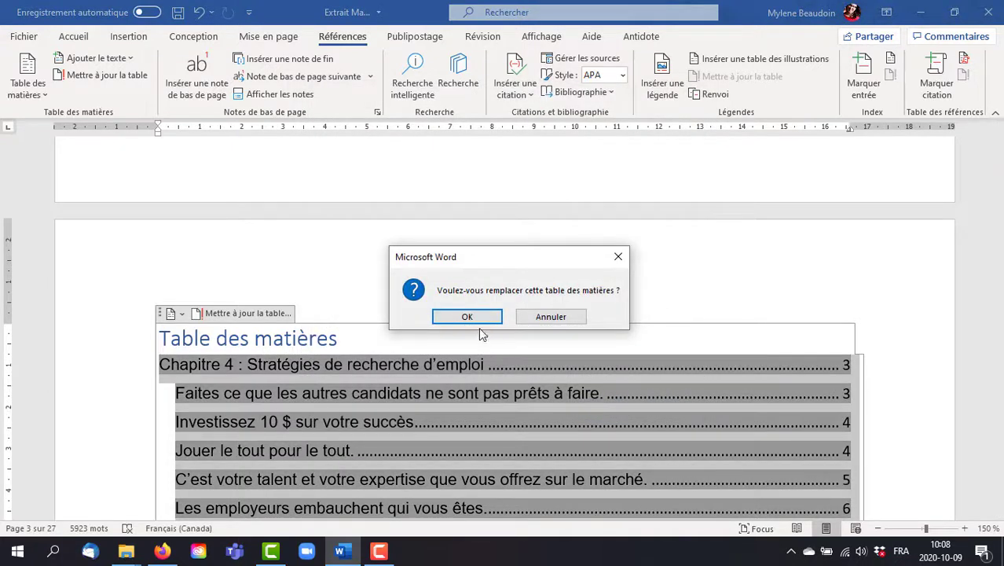
click(460, 317)
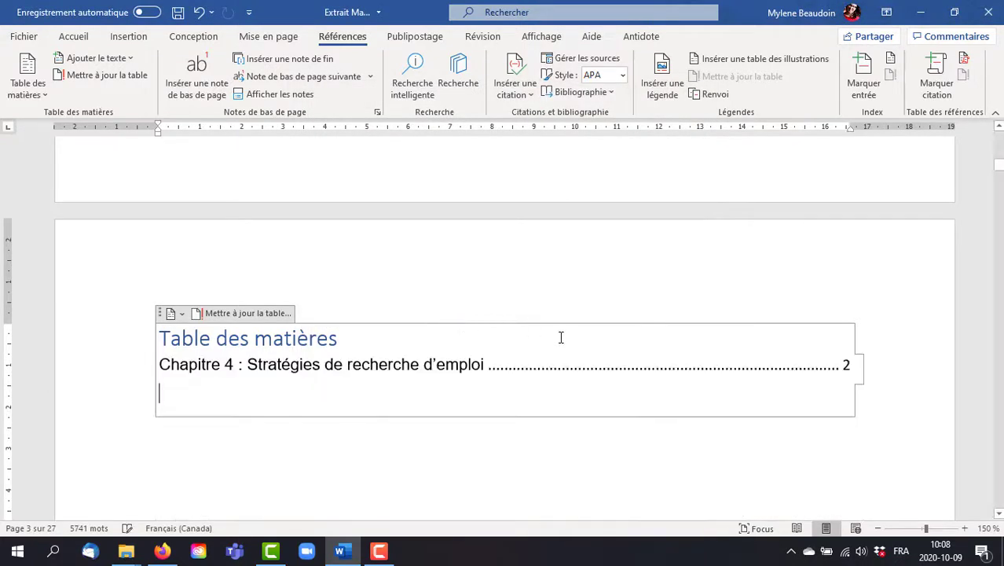
scroll(303, 425, down, 5)
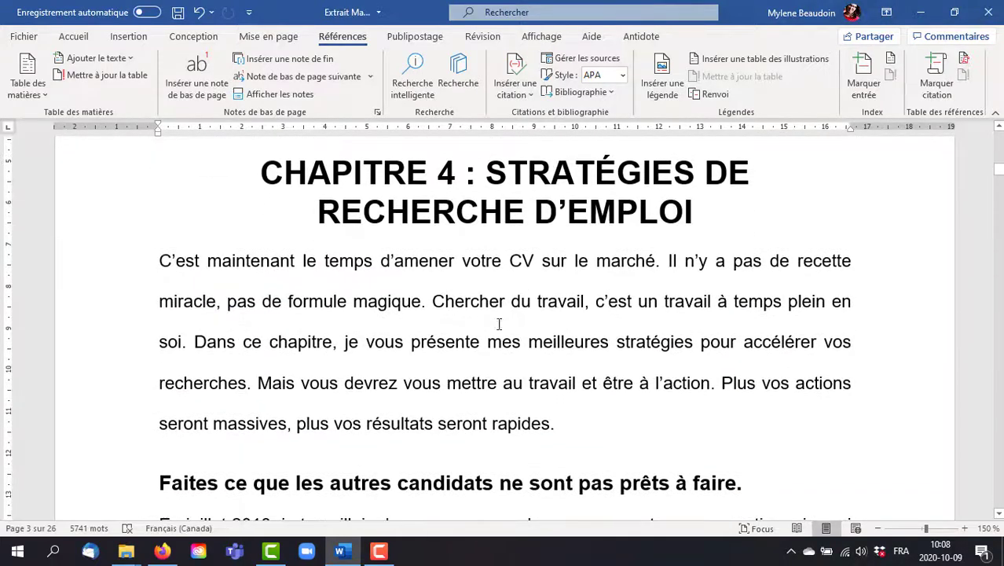
scroll(531, 218, up, 4)
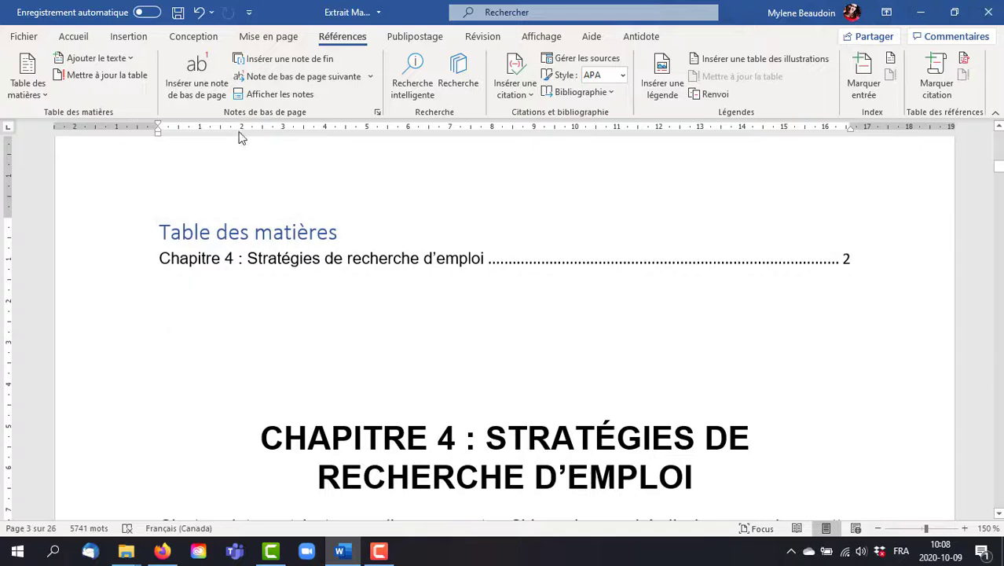
Step: Open "Tout ce que les recruteurs ne vous disent pas sur la recherche d'emploi - Complet.docx" from the "100 stratégies" folder in File Explorer
click(432, 259)
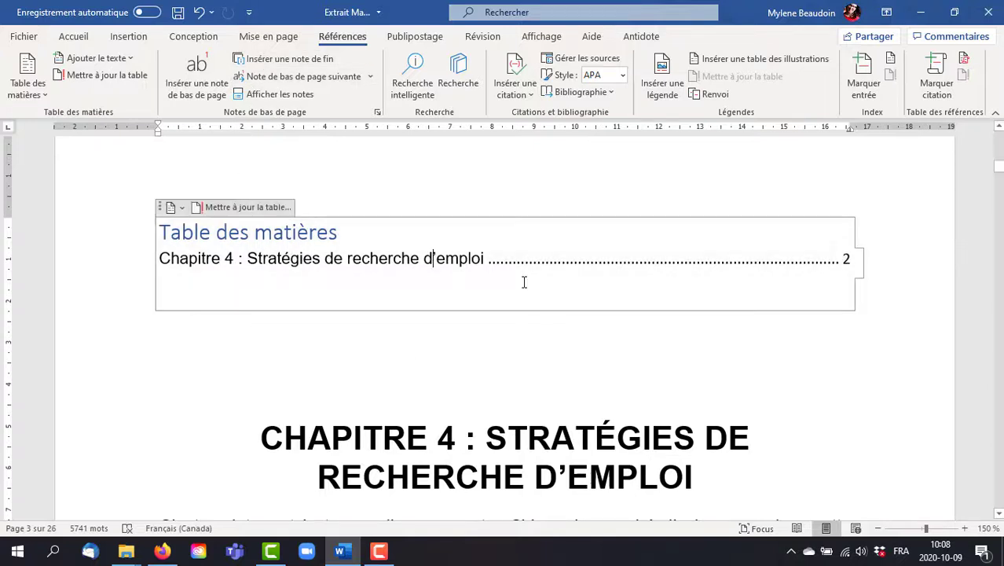
click(27, 93)
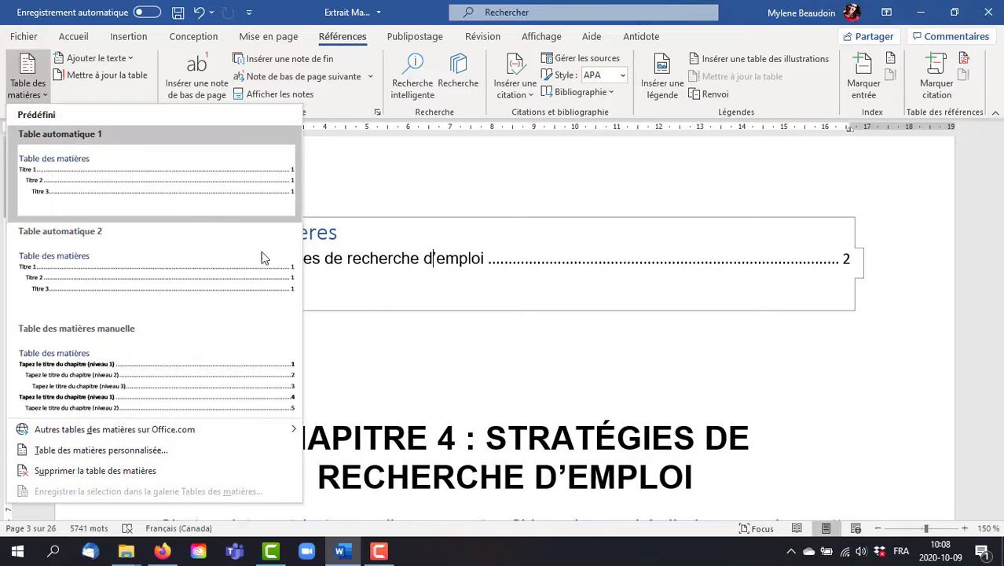
click(126, 550)
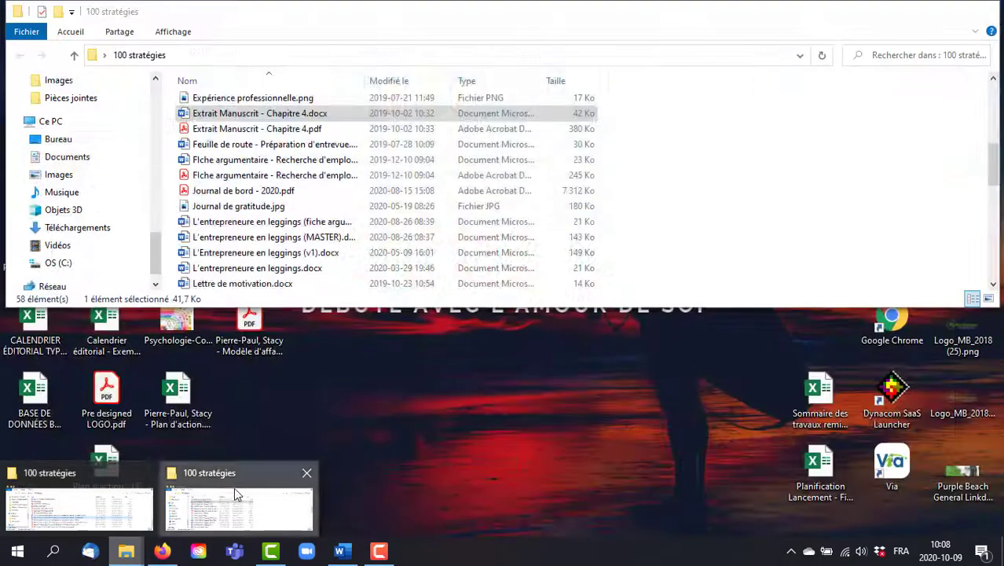
click(234, 487)
scroll(393, 182, down, 6)
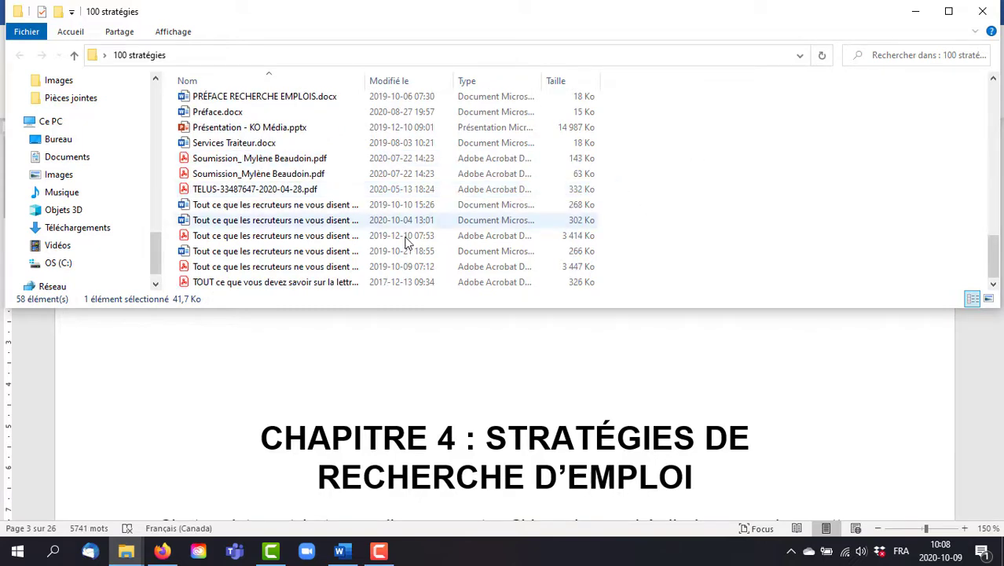
drag(386, 71, 591, 69)
click(394, 224)
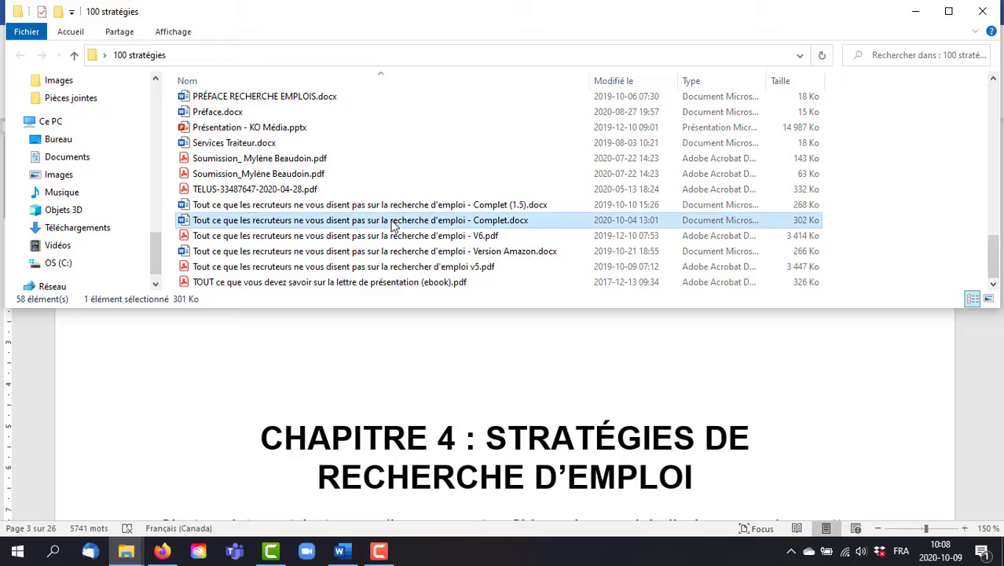
double_click(394, 226)
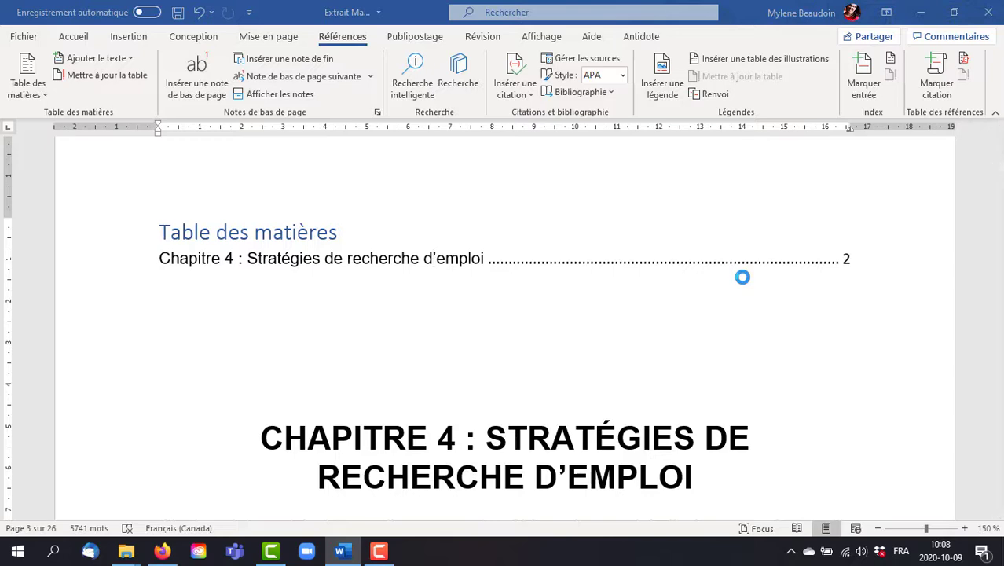
Step: Replace the complete manuscript's table of contents with a custom one that displays 2 heading levels
scroll(736, 280, down, 15)
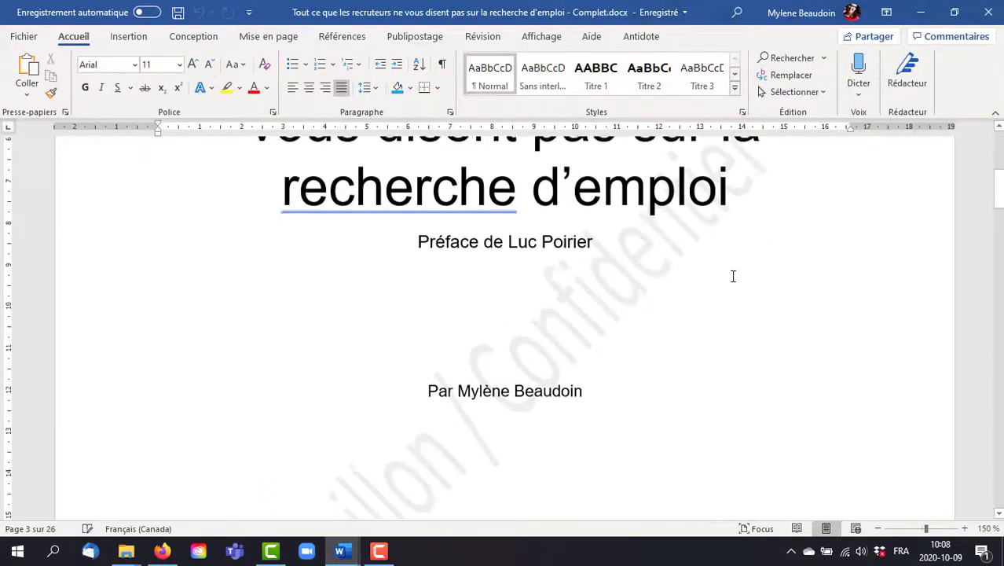
scroll(730, 276, down, 20)
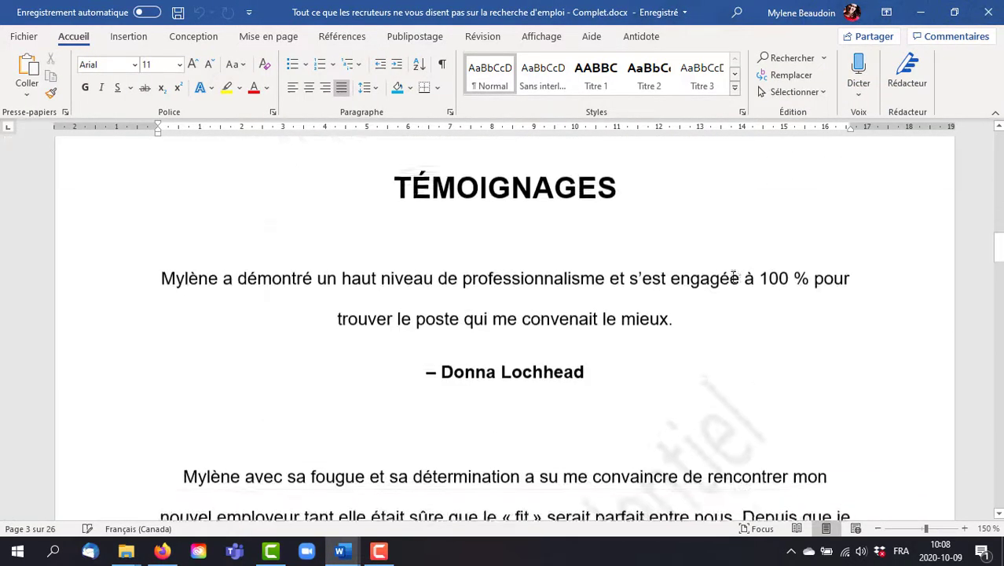
scroll(722, 277, down, 20)
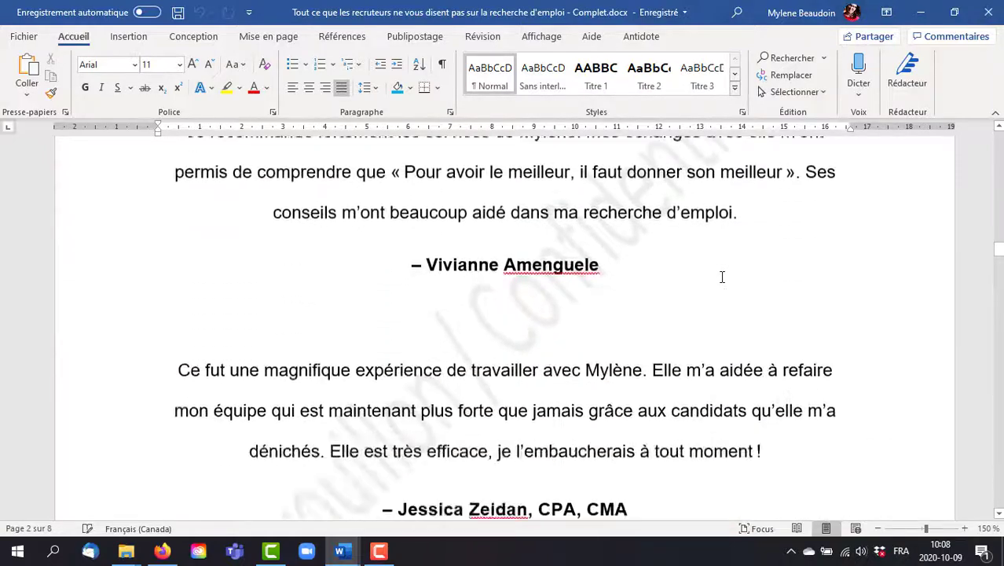
scroll(722, 276, down, 20)
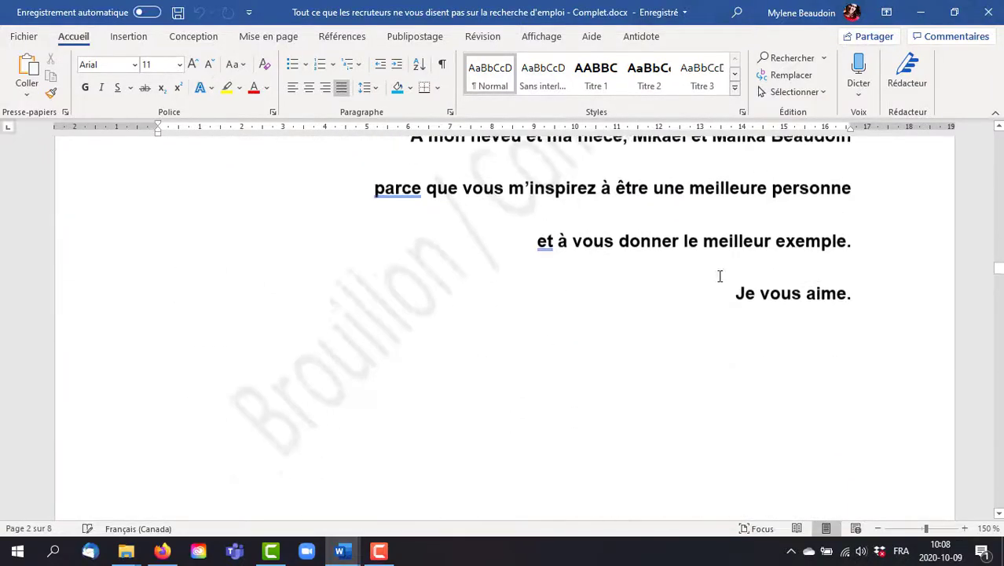
scroll(714, 271, up, 3)
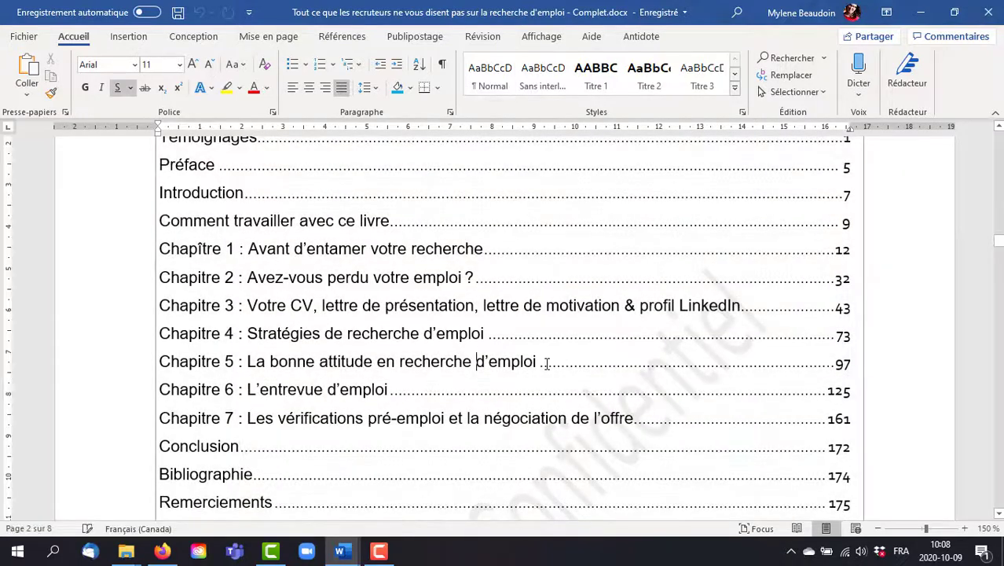
scroll(547, 361, up, 7)
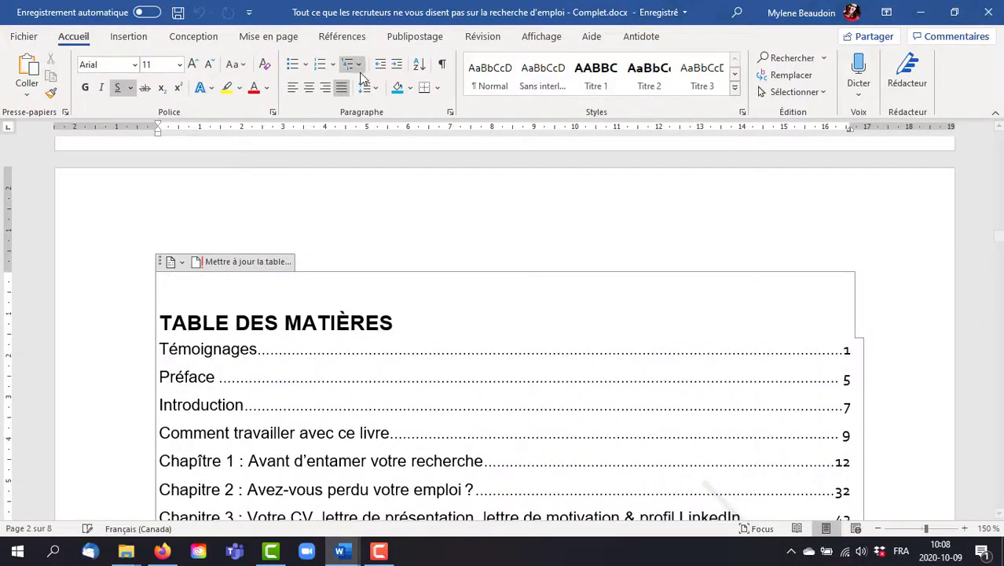
click(341, 36)
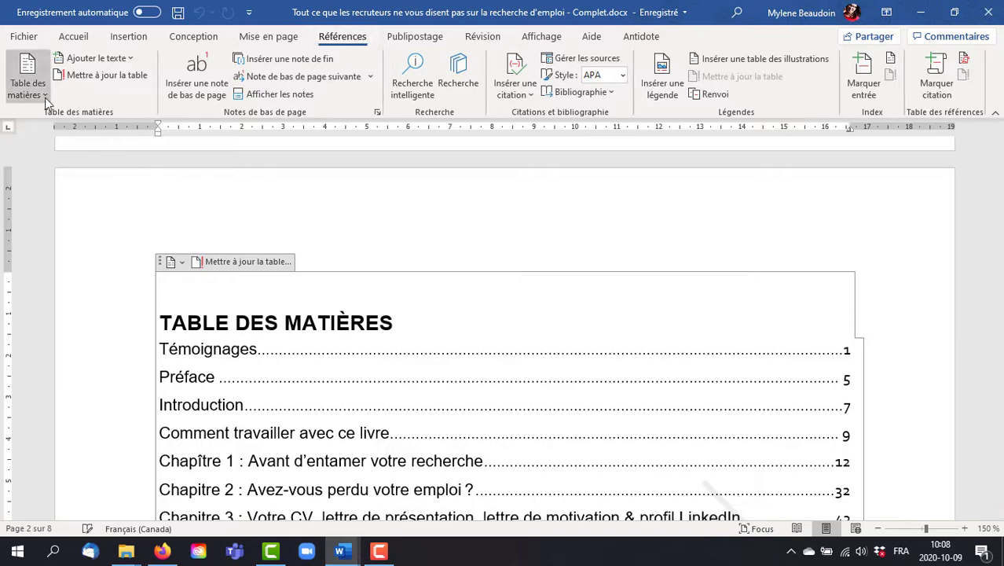
click(27, 83)
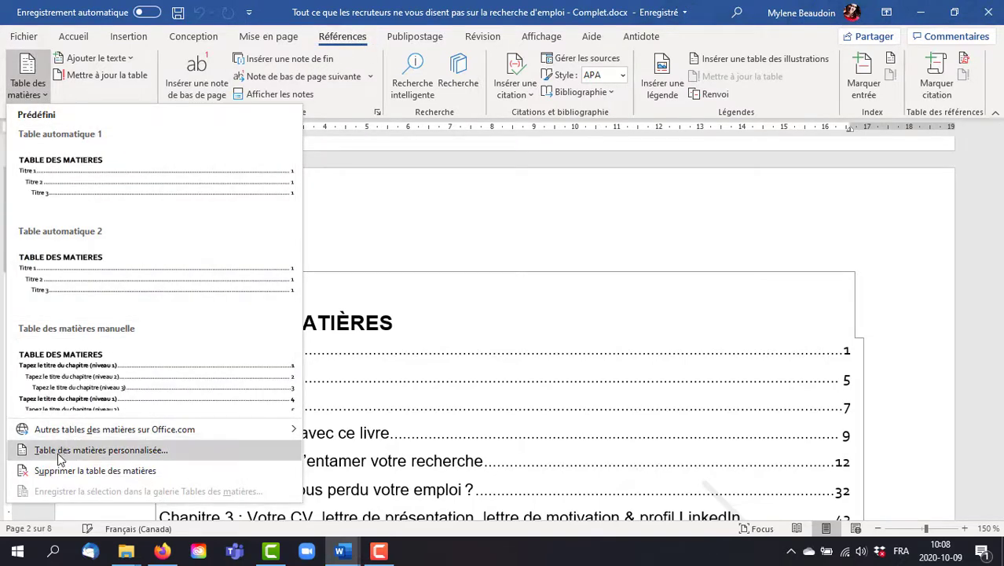
click(55, 449)
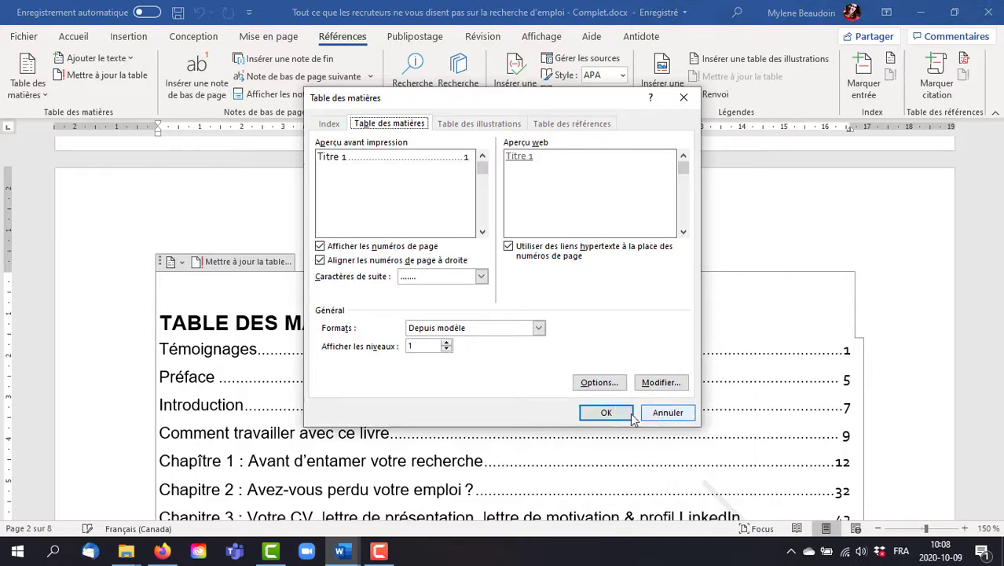
click(446, 344)
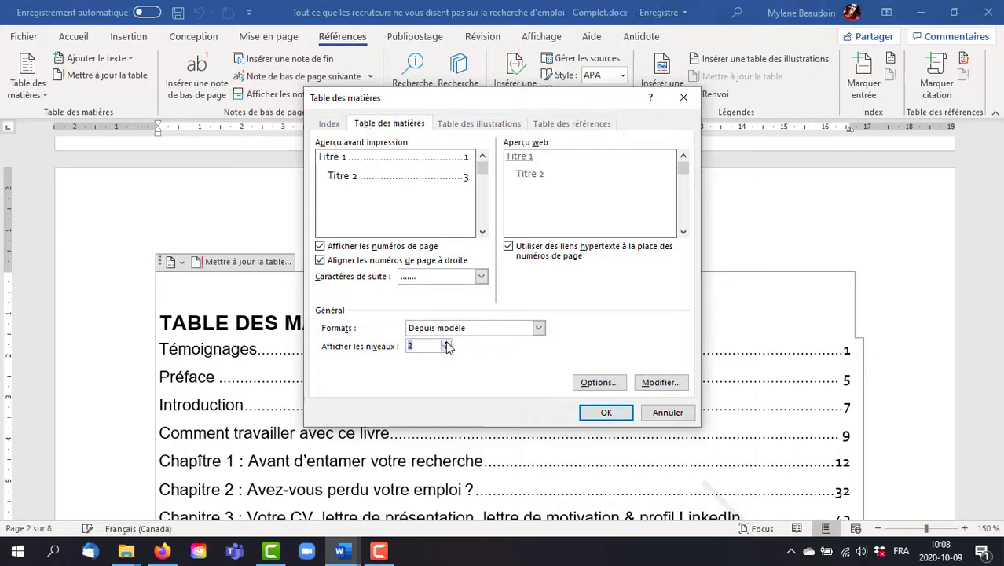
click(606, 413)
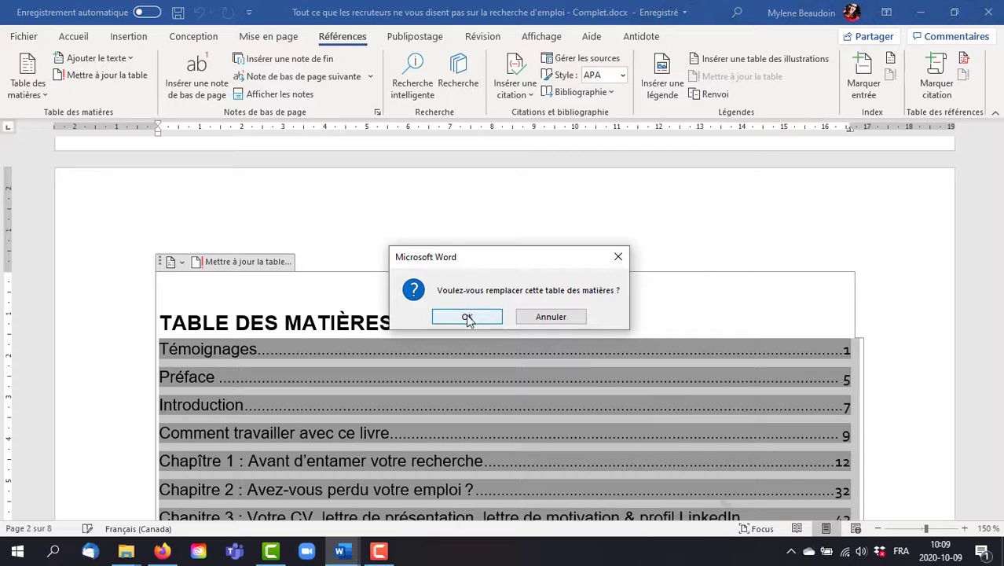
click(468, 317)
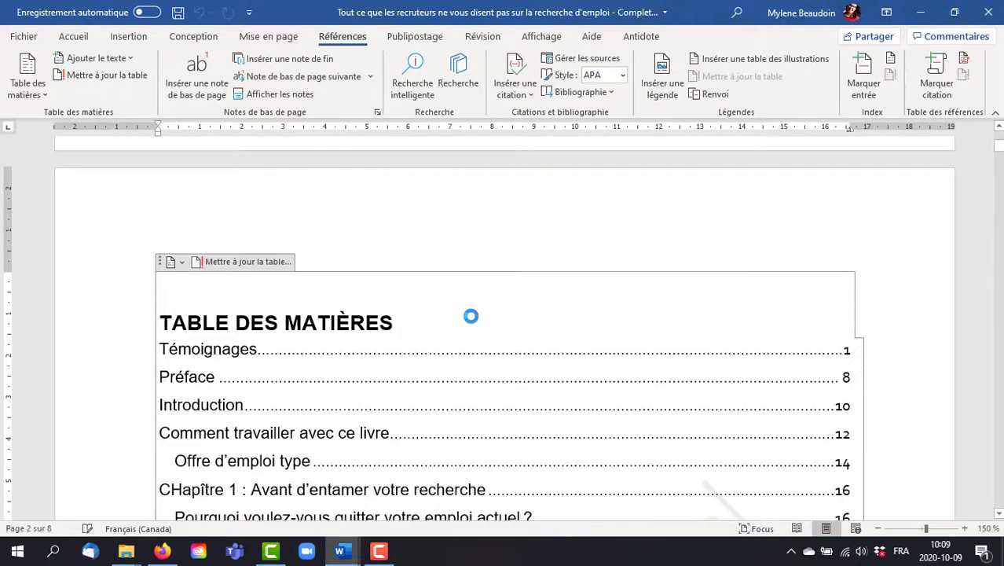
Step: Examine the chapter and subheading entries throughout the complete manuscript's two-level table of contents
scroll(472, 318, down, 7)
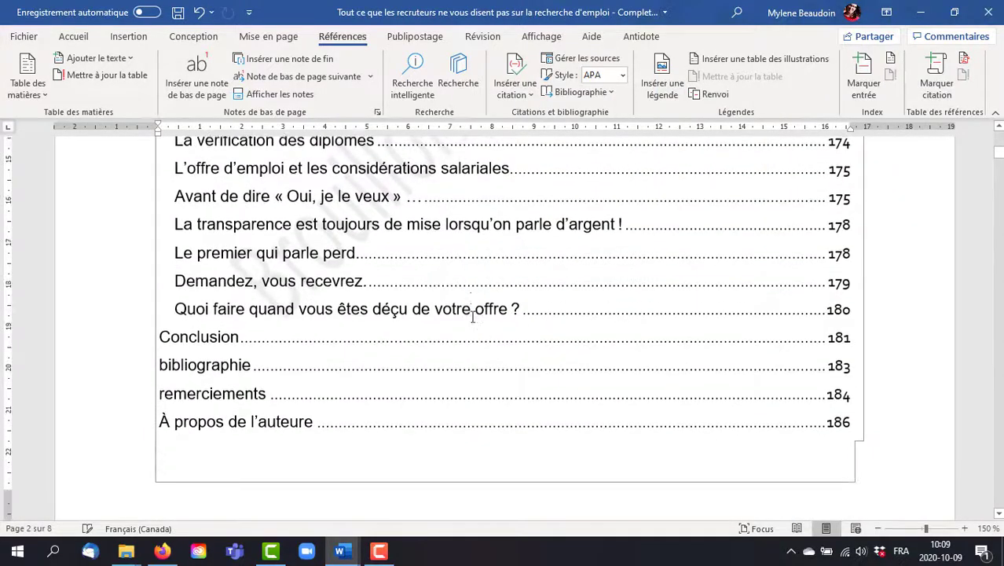
scroll(472, 321, up, 20)
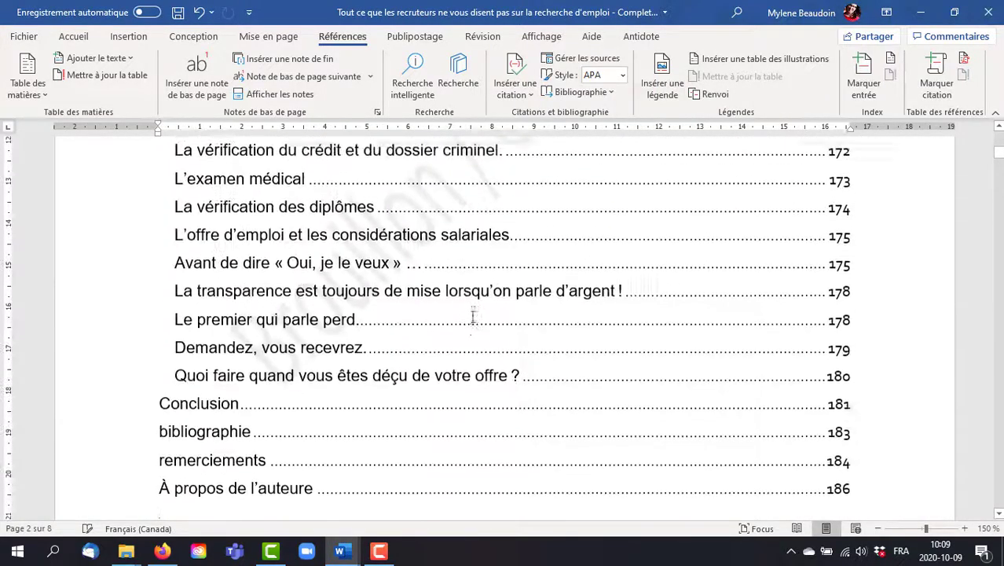
scroll(471, 316, up, 15)
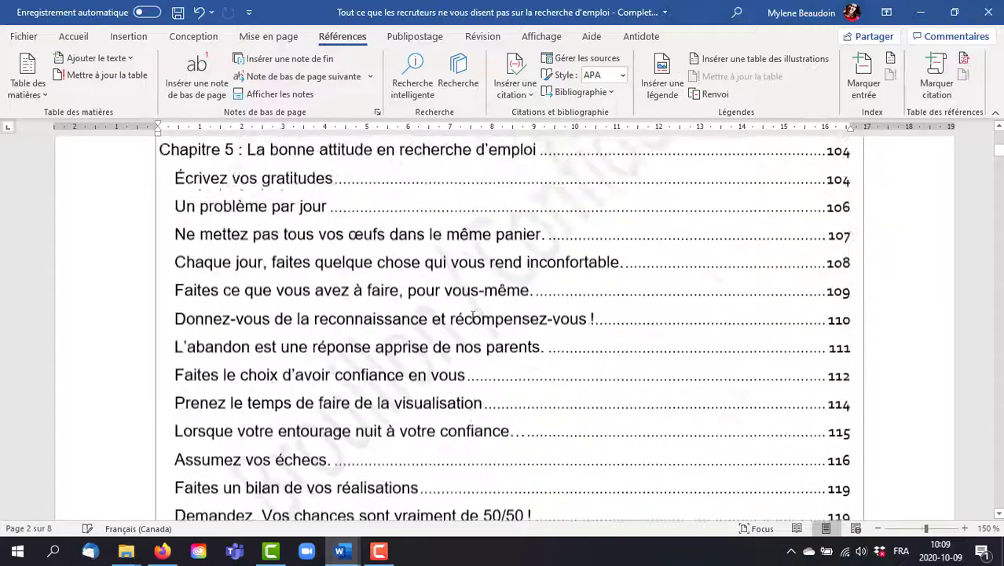
scroll(449, 309, up, 14)
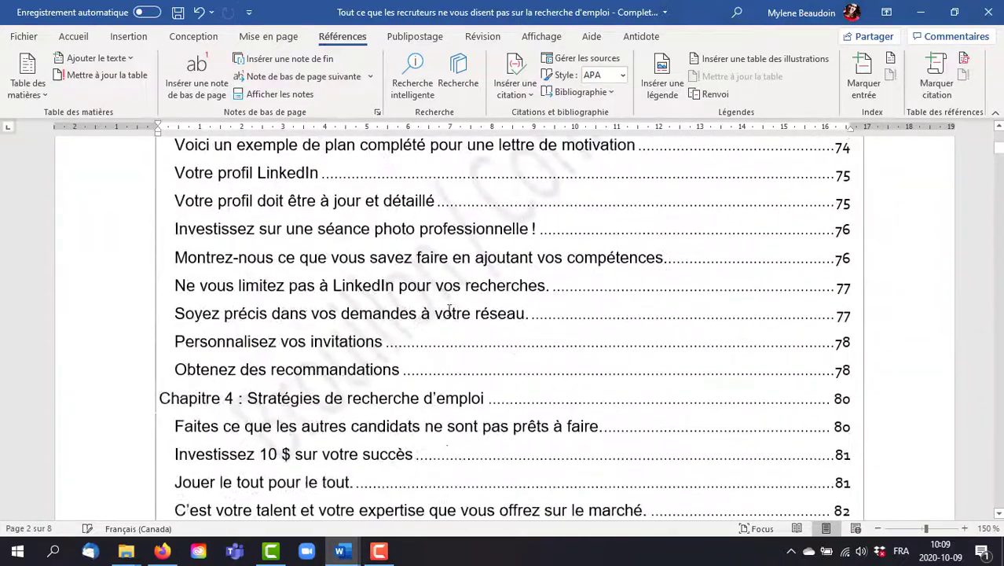
scroll(444, 311, up, 15)
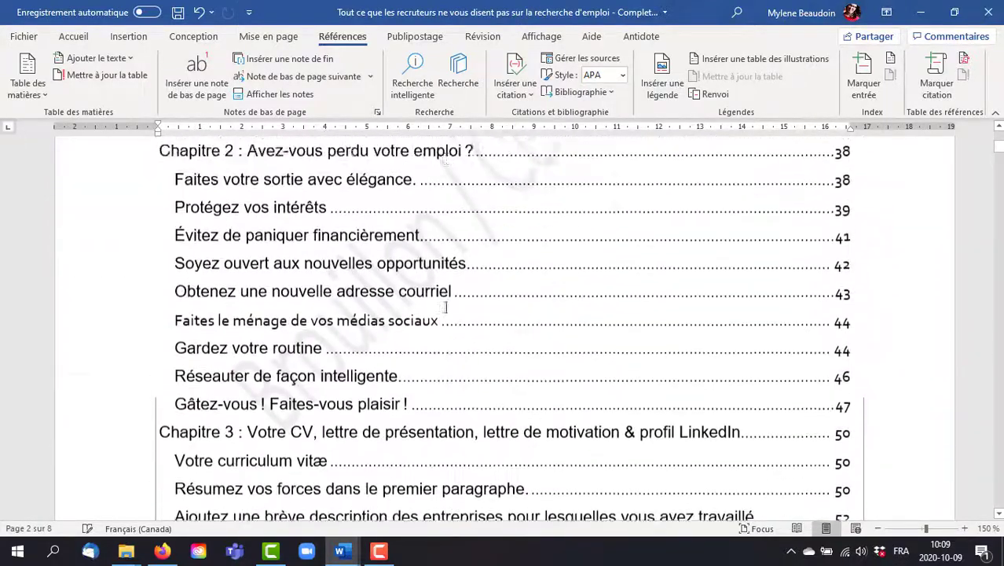
scroll(444, 308, down, 10)
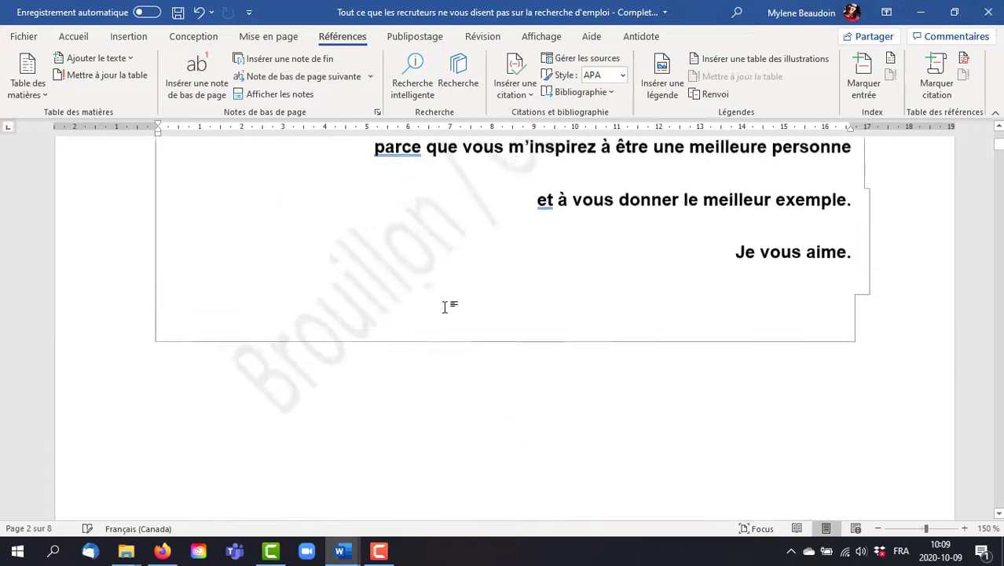
scroll(444, 311, down, 12)
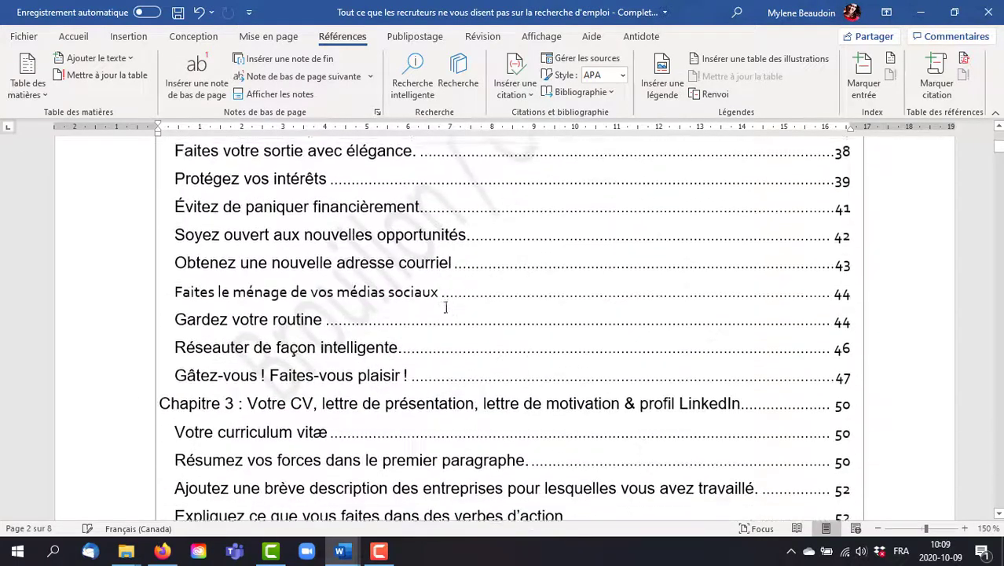
scroll(444, 306, down, 12)
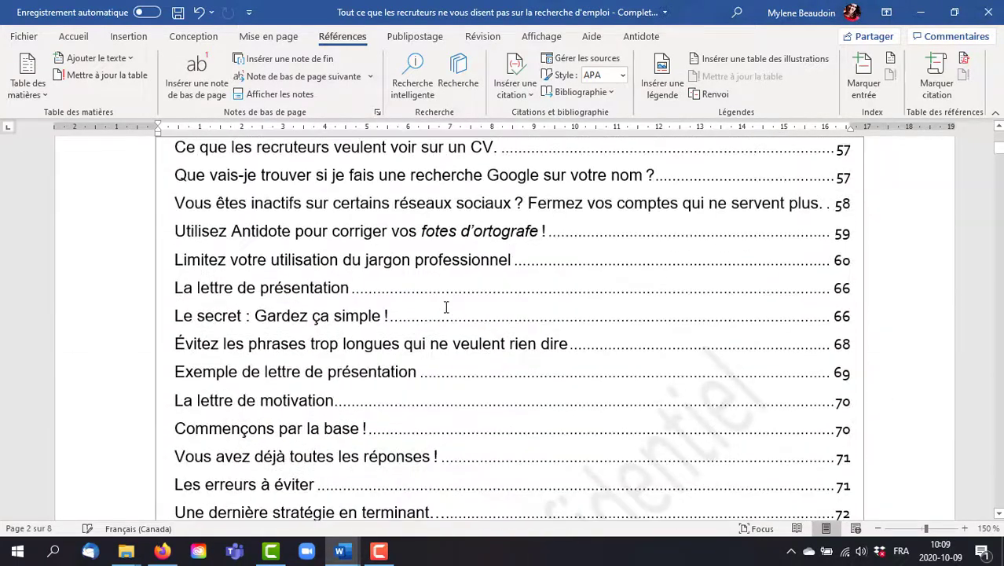
scroll(441, 304, down, 12)
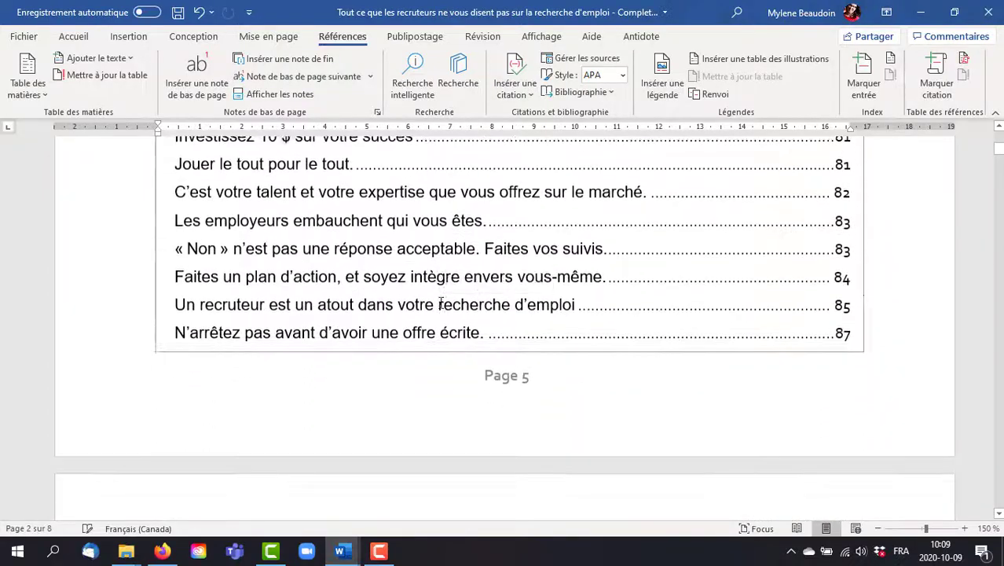
scroll(441, 300, down, 12)
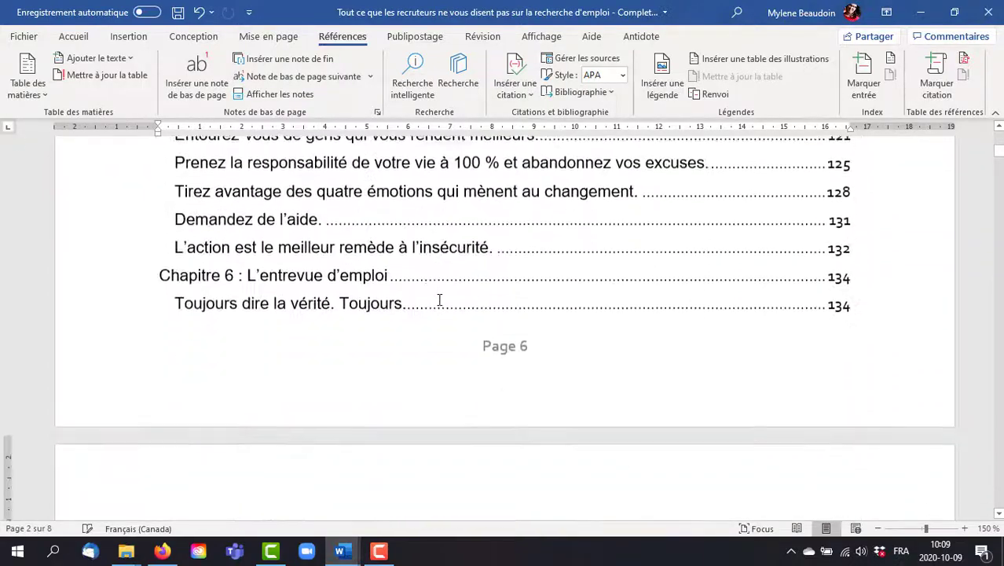
scroll(440, 300, up, 15)
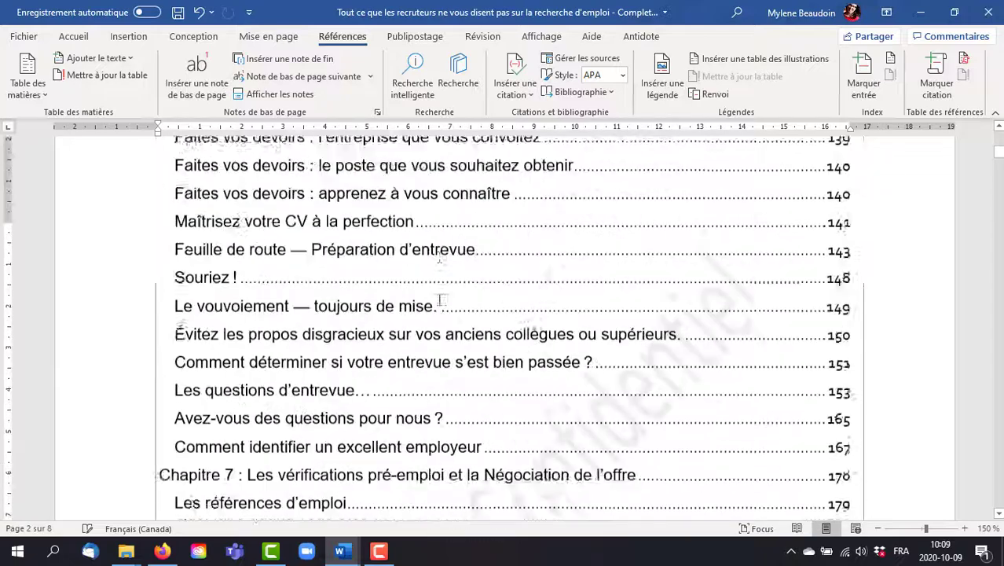
scroll(440, 297, up, 15)
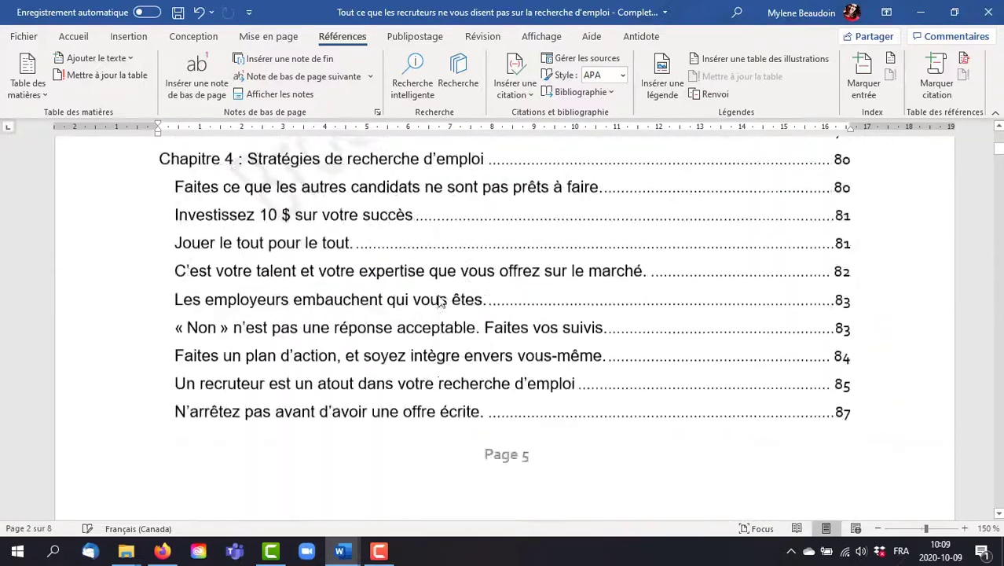
scroll(440, 287, up, 15)
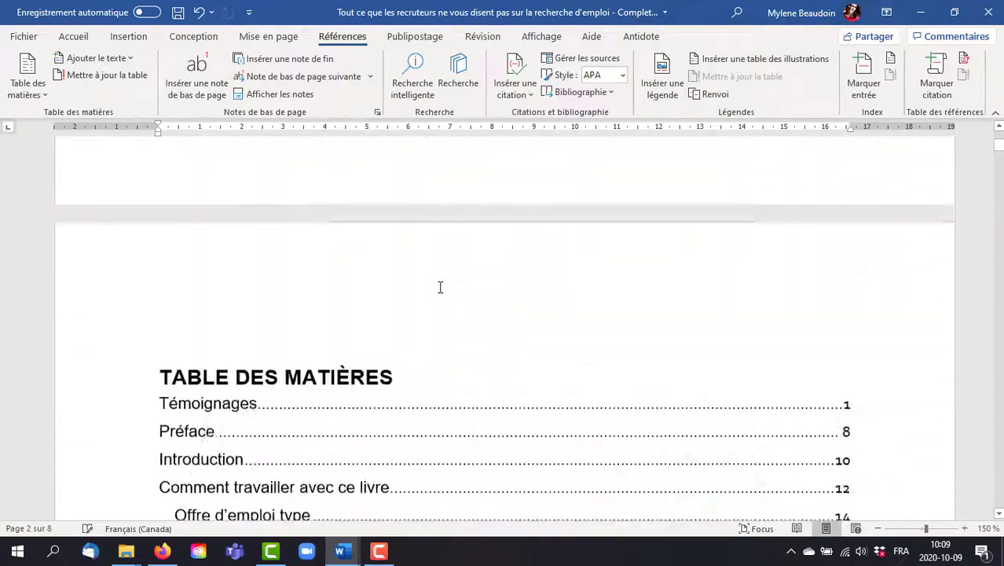
Step: Set the complete manuscript's custom table of contents to 1 heading level and replace the existing table
click(37, 95)
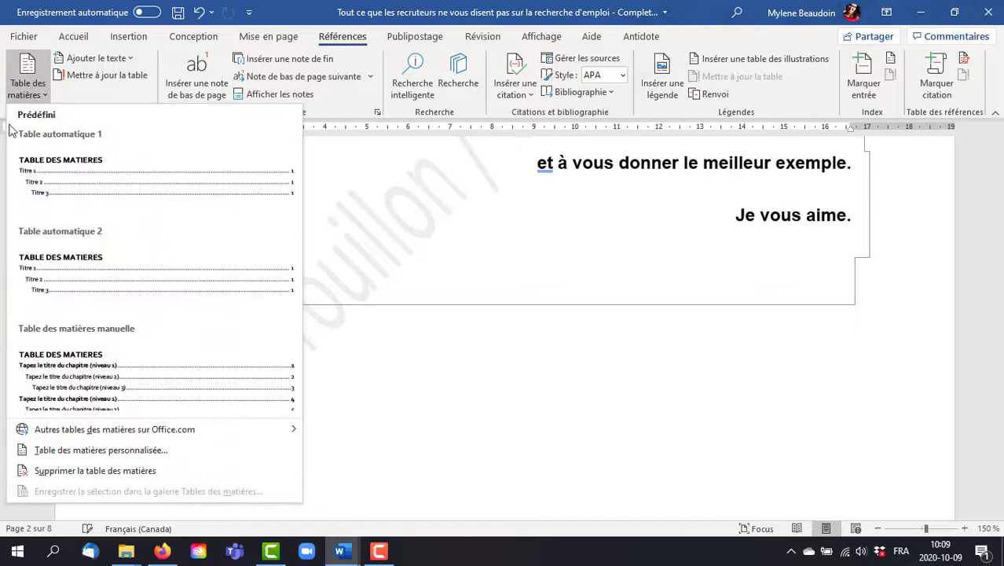
click(71, 454)
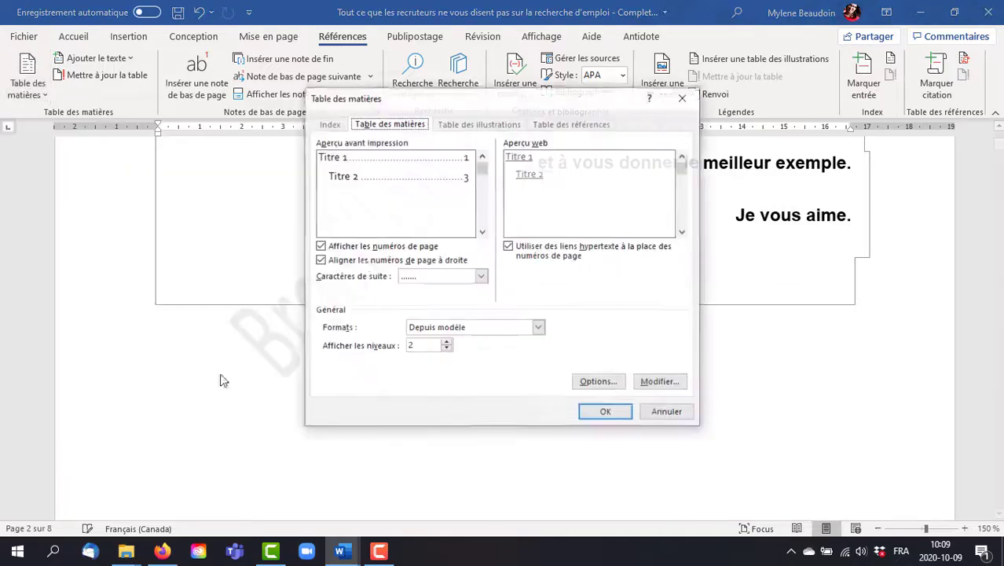
click(446, 350)
click(605, 413)
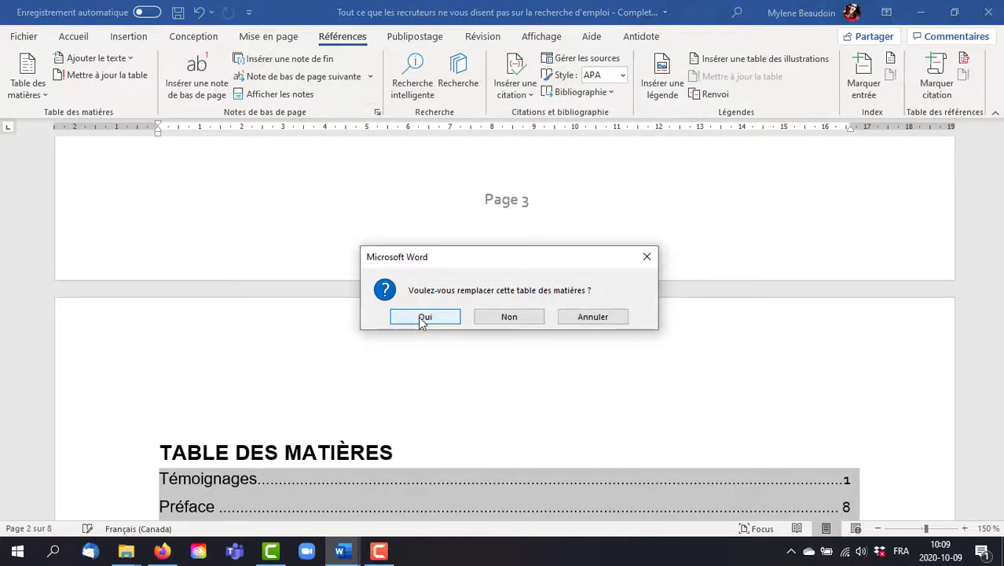
click(424, 317)
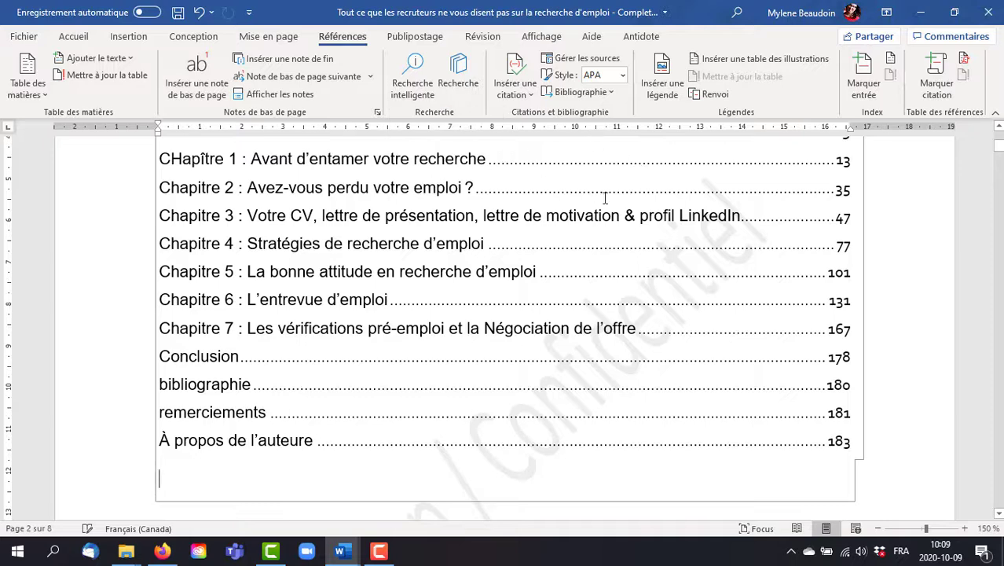
Step: Switch back to the "Extrait Manuscript" document that contains only chapter 4
mouse_move(340, 550)
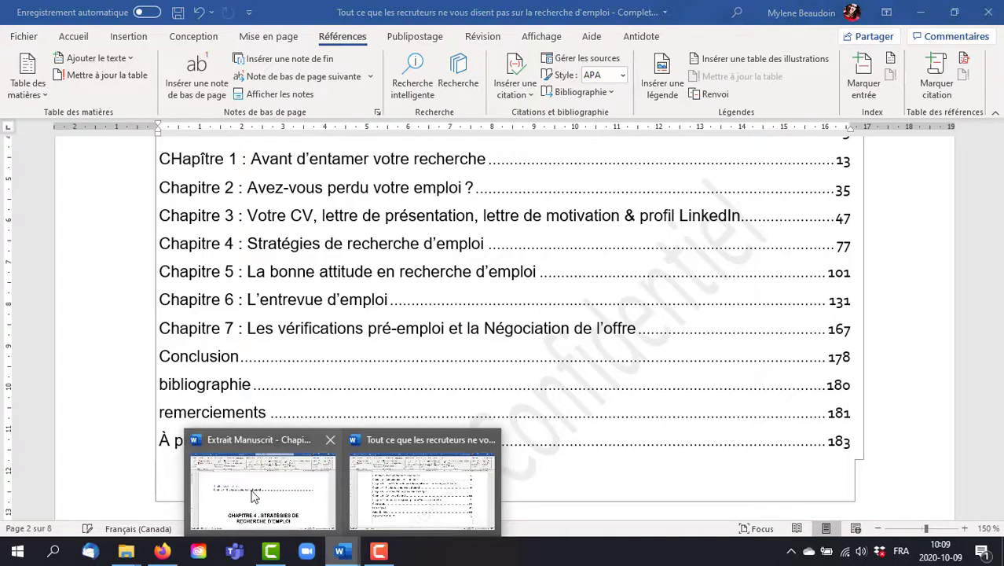
click(253, 493)
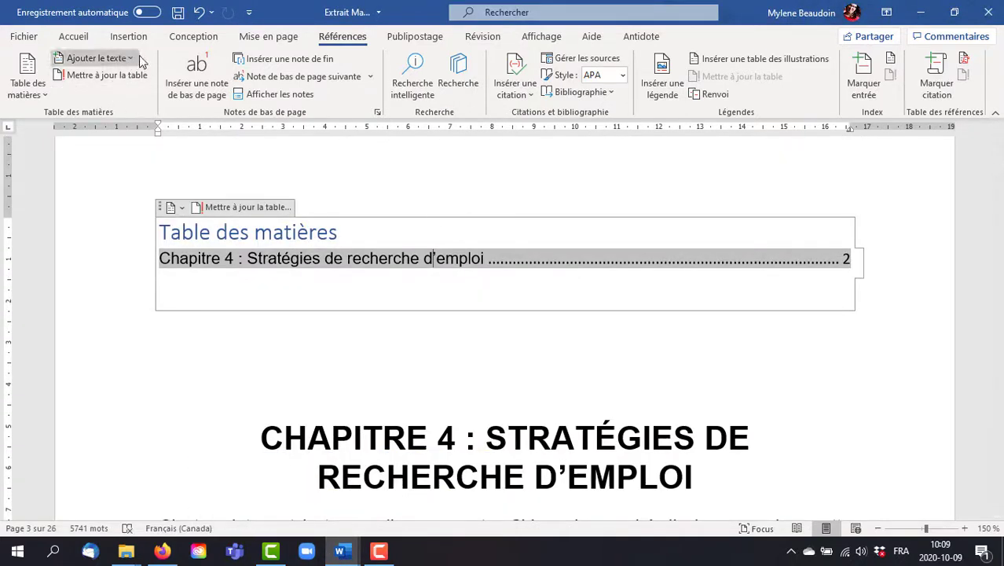
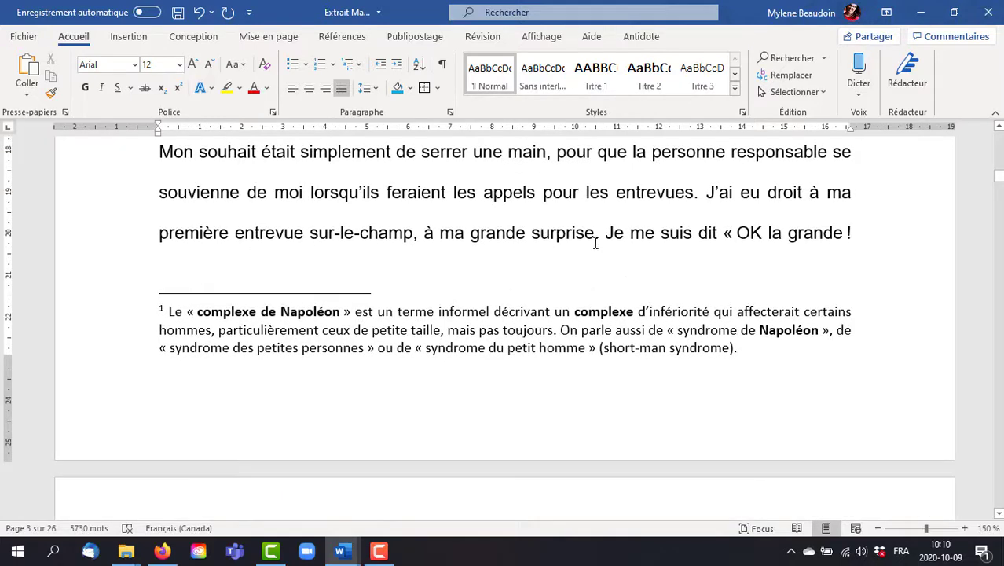
Step: Insert a footnote on the word "surprise" with the text "Bla bla bla bla blabla"
drag(596, 232, 534, 244)
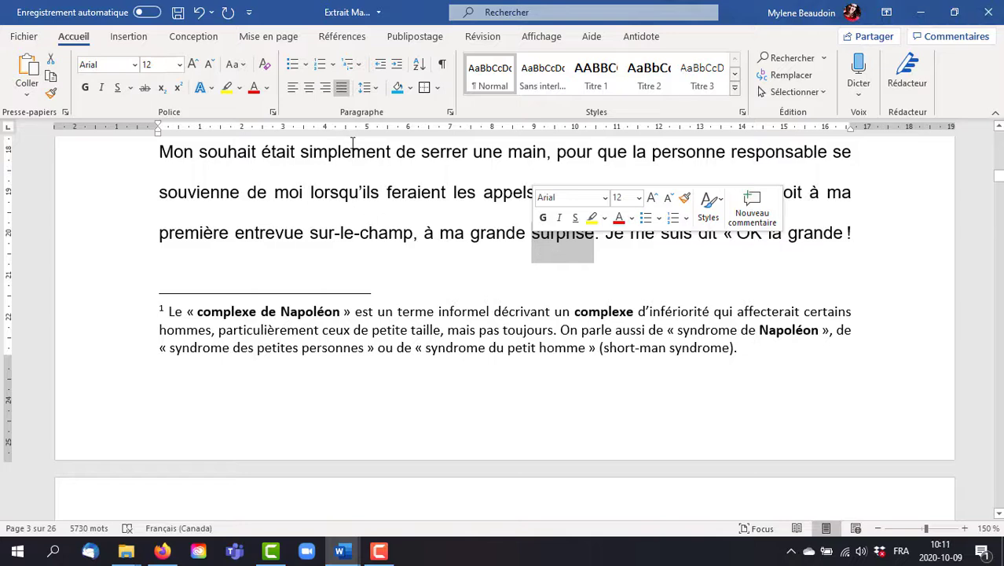
click(338, 37)
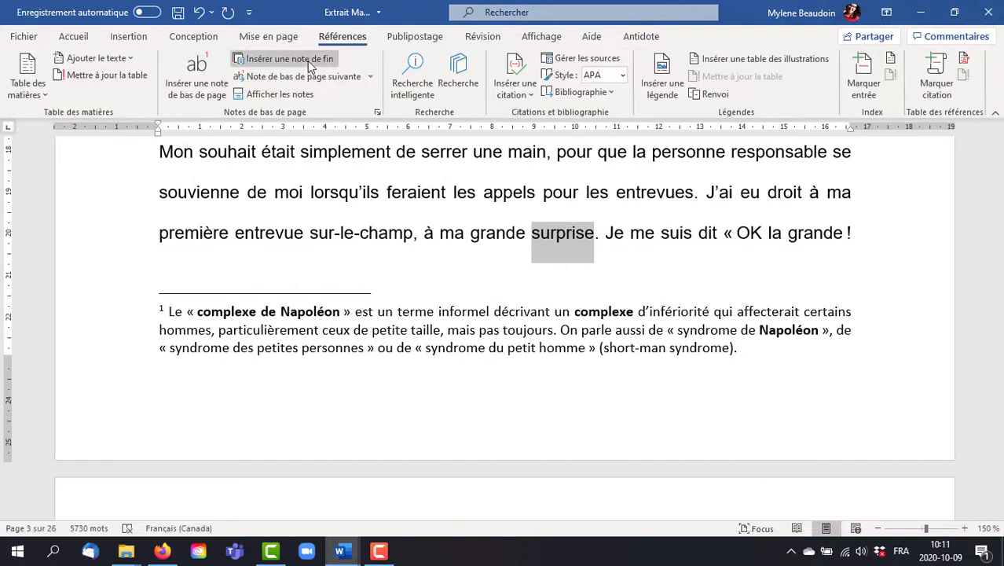
click(189, 84)
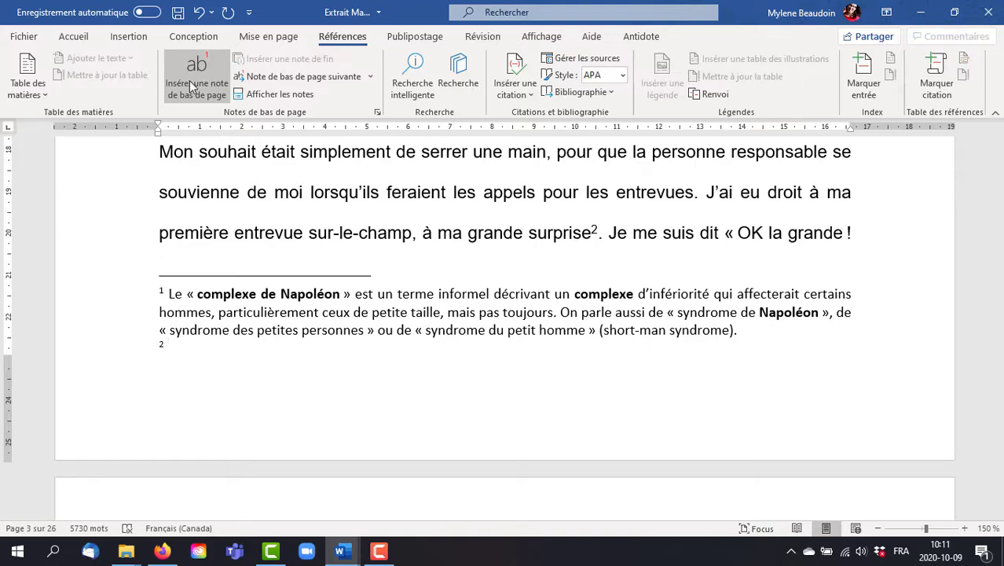
text(Bla bla bla bla bla)
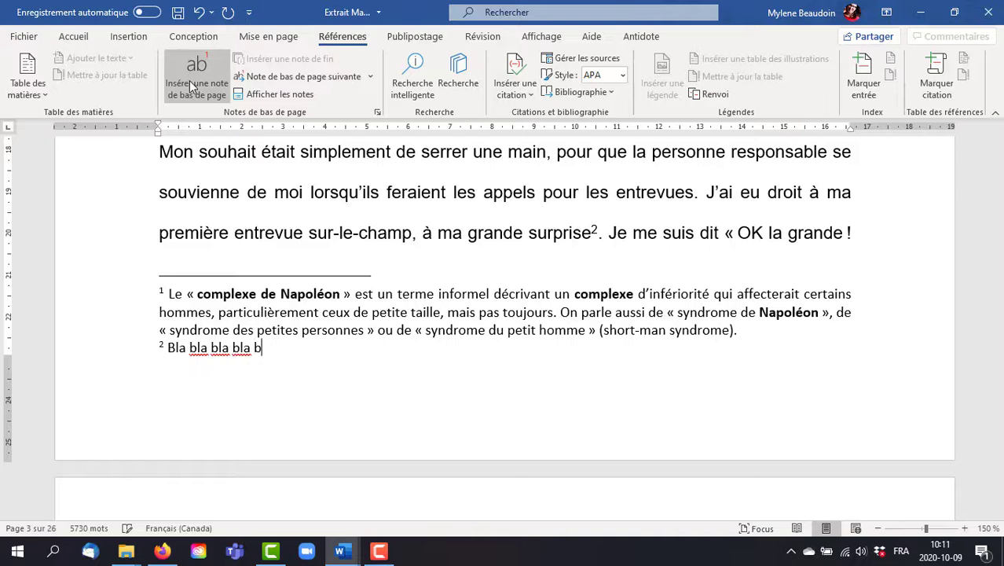
text(bla)
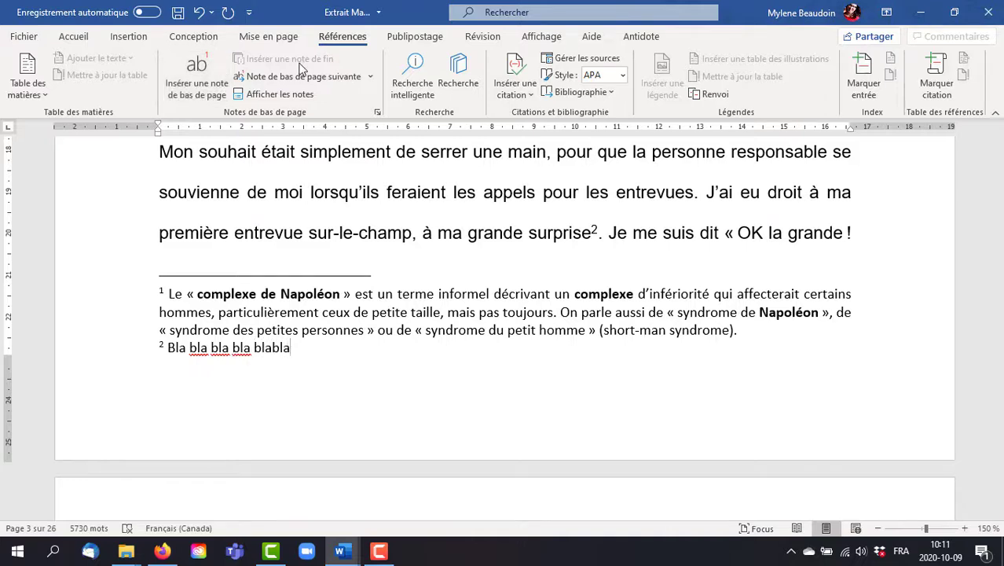
Step: Go through the document's footnotes one after another, starting from the first note
click(493, 312)
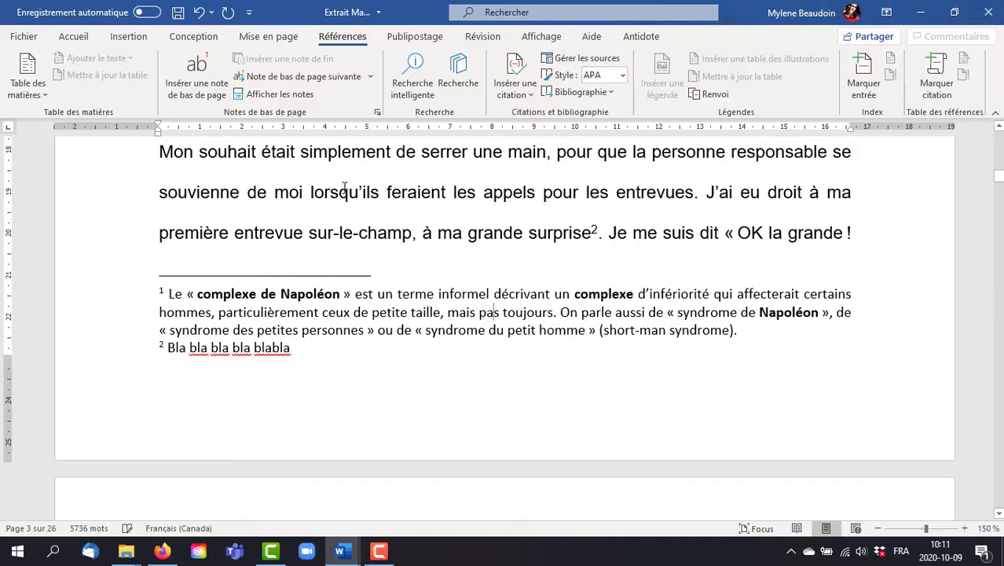
click(303, 78)
click(302, 81)
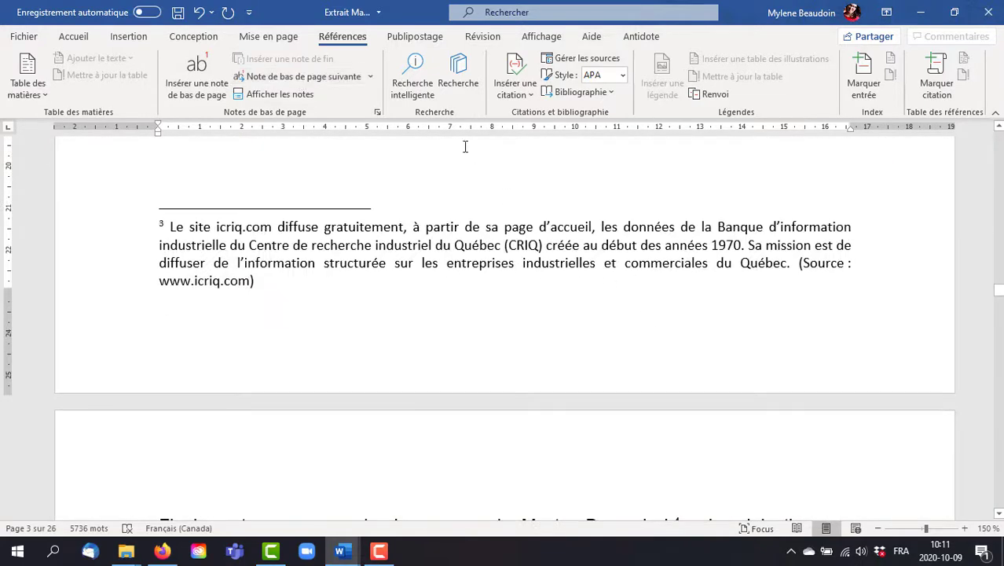
click(357, 78)
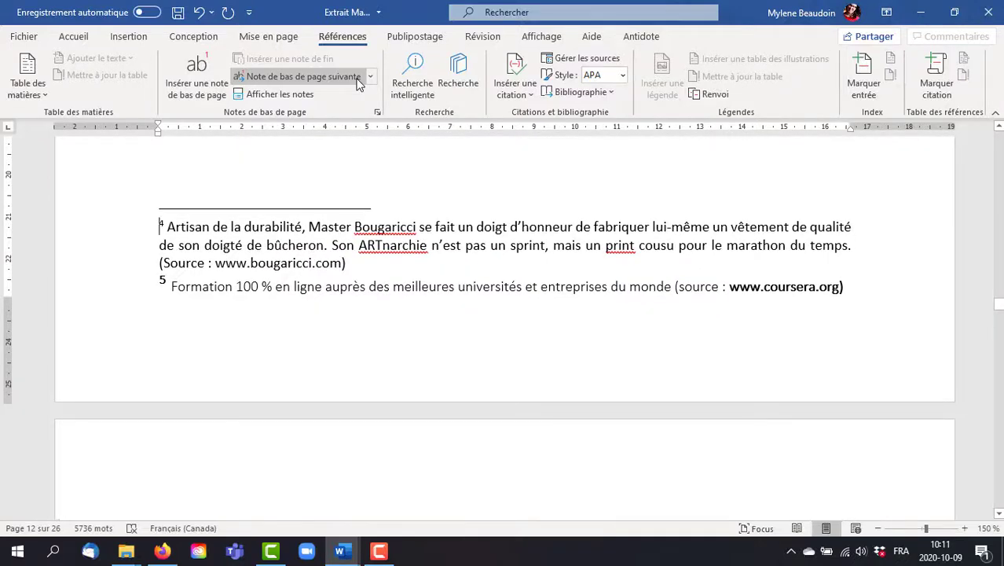
click(358, 78)
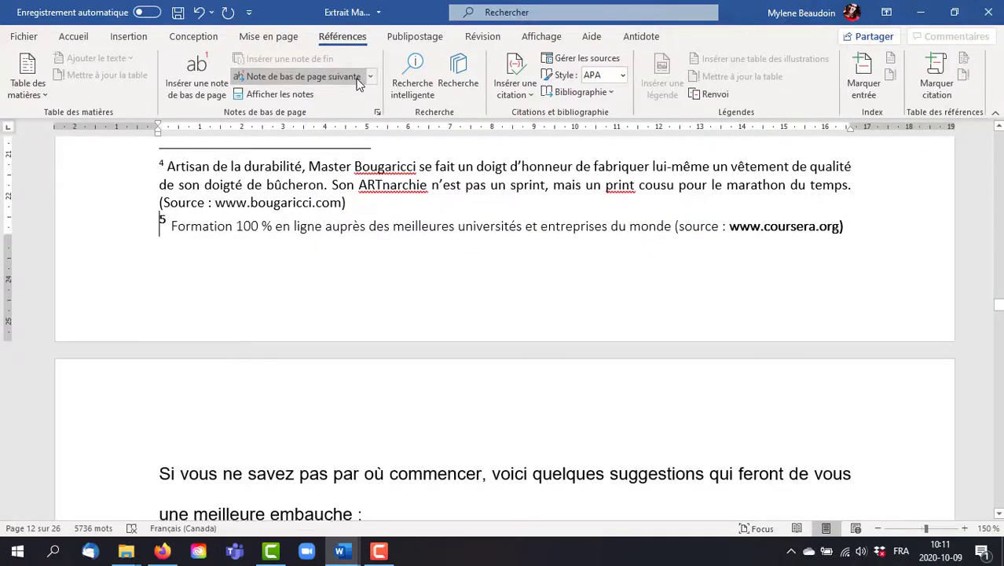
click(357, 78)
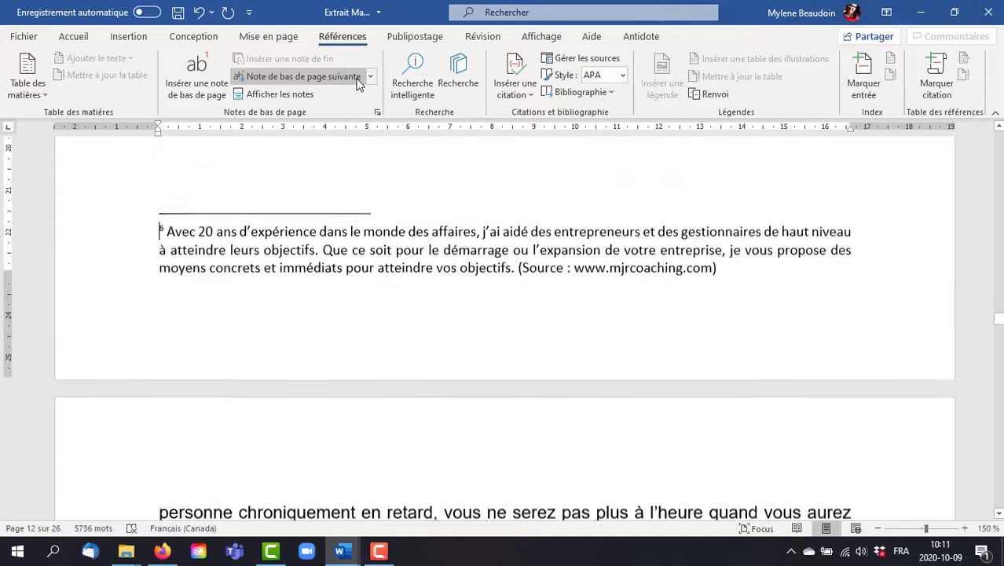
click(357, 81)
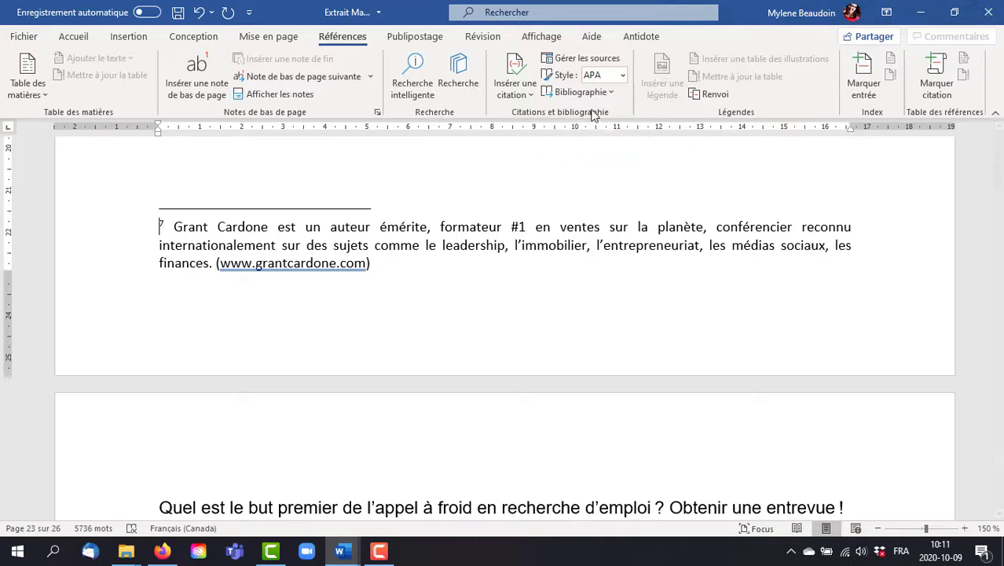
Step: Insert a page break after the last paragraph at the end of the document
click(610, 93)
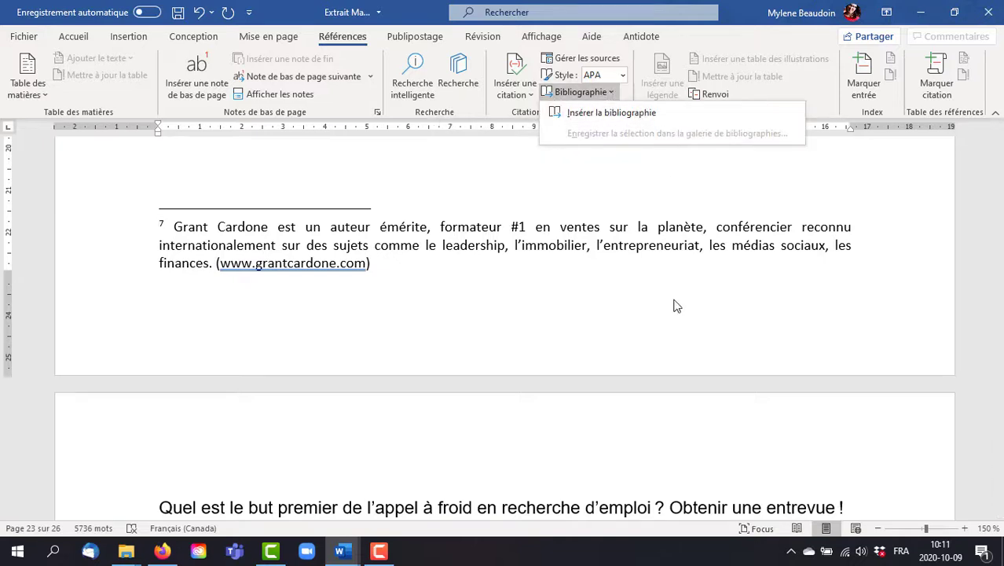
scroll(673, 297, down, 10)
scroll(673, 296, down, 15)
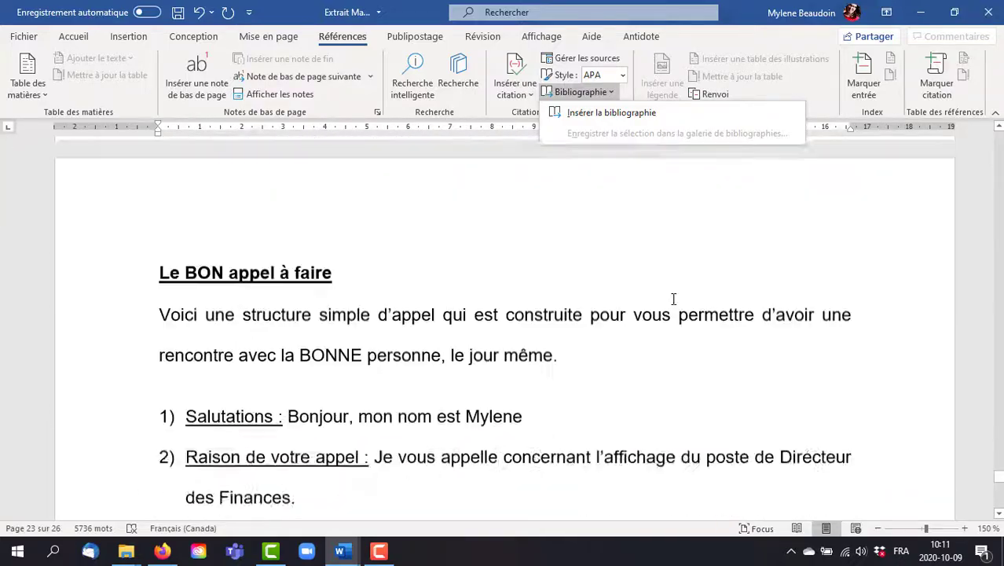
scroll(672, 298, down, 5)
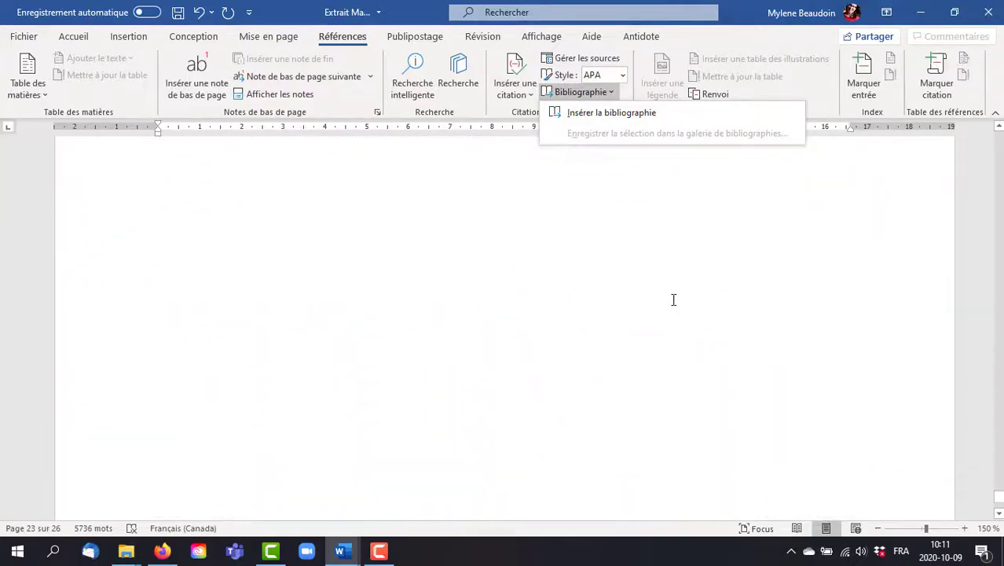
click(605, 307)
click(570, 320)
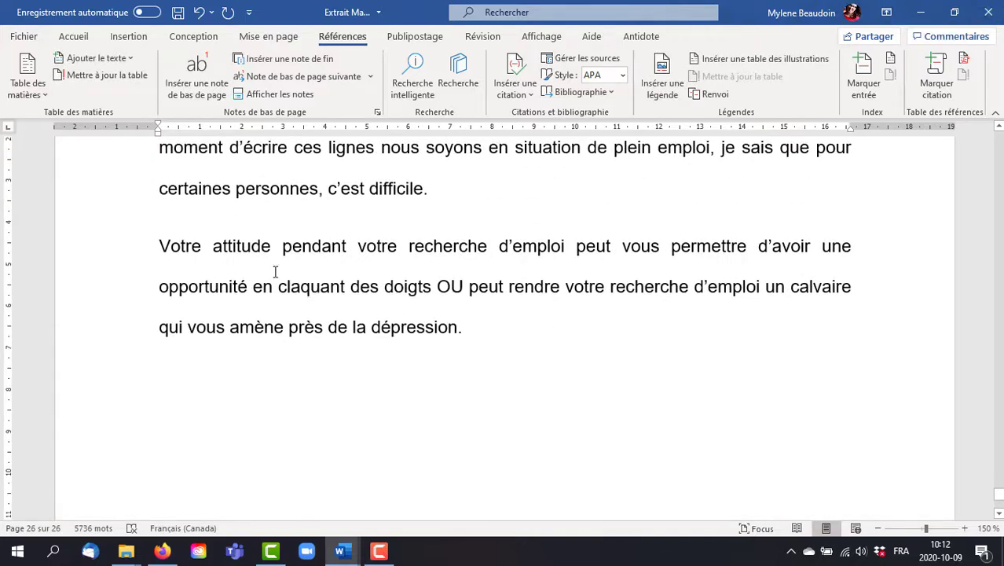
click(130, 40)
click(19, 93)
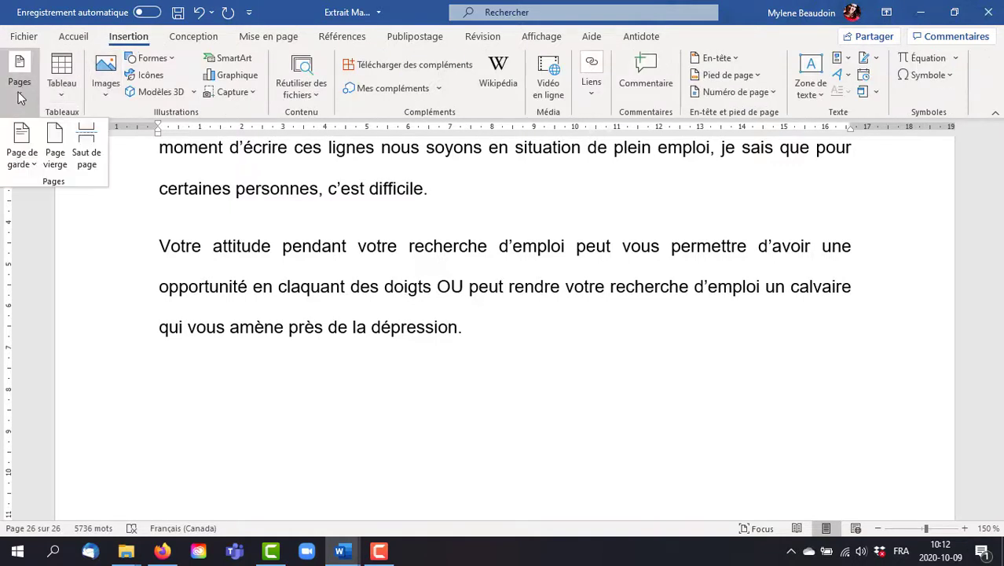
click(86, 157)
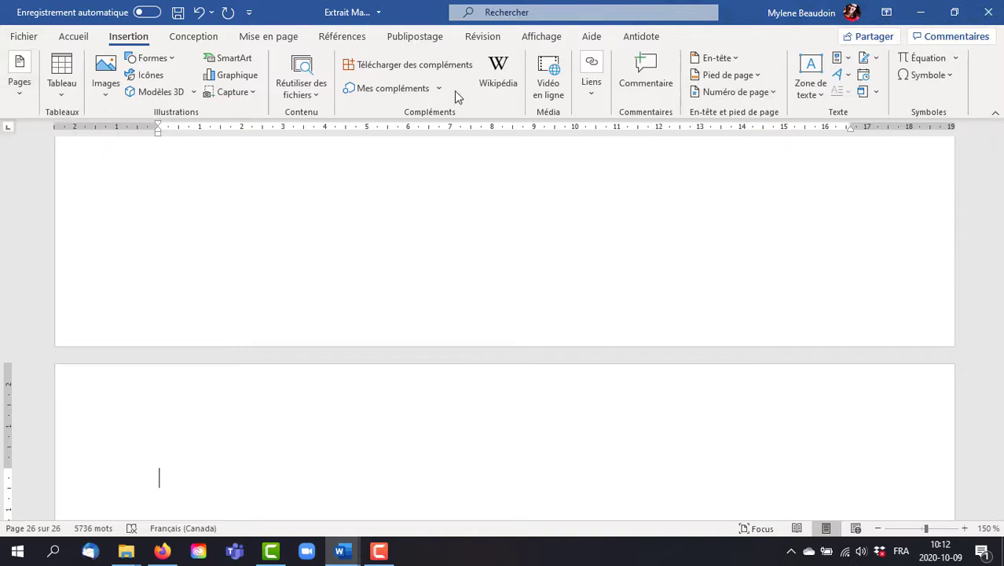
Step: Insert the predefined "Bibliographie" on the new last page
click(344, 38)
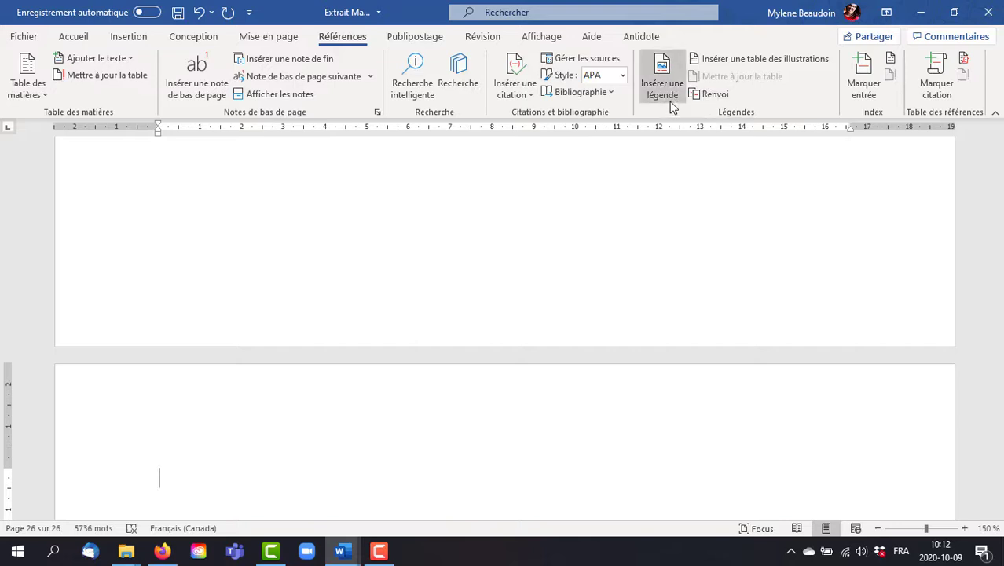
click(612, 94)
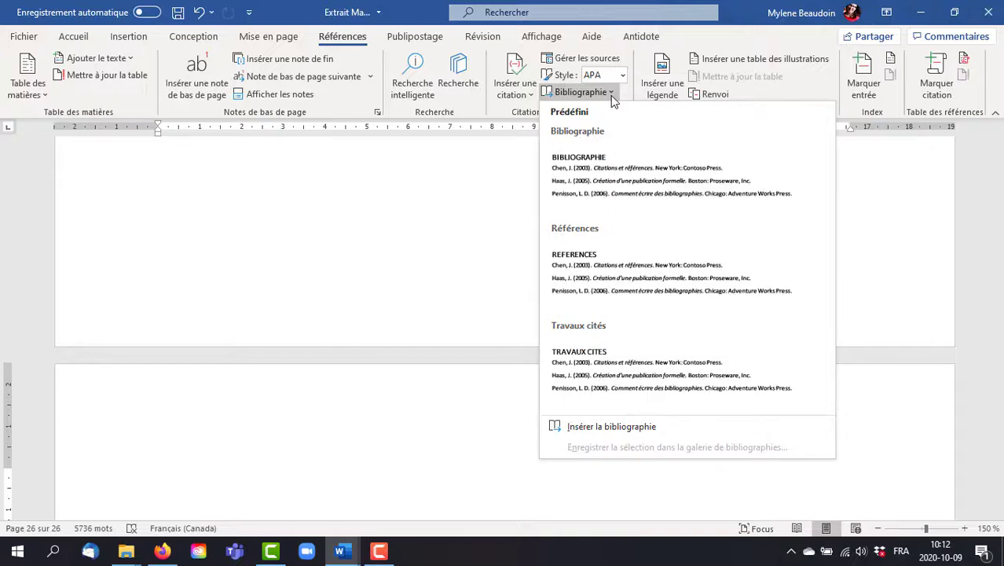
click(620, 166)
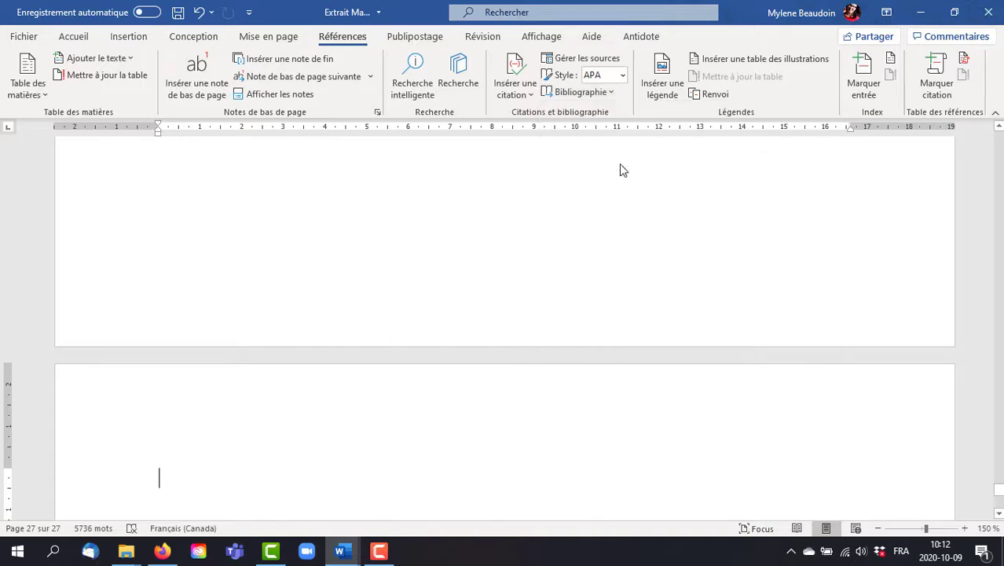
scroll(668, 229, up, 1)
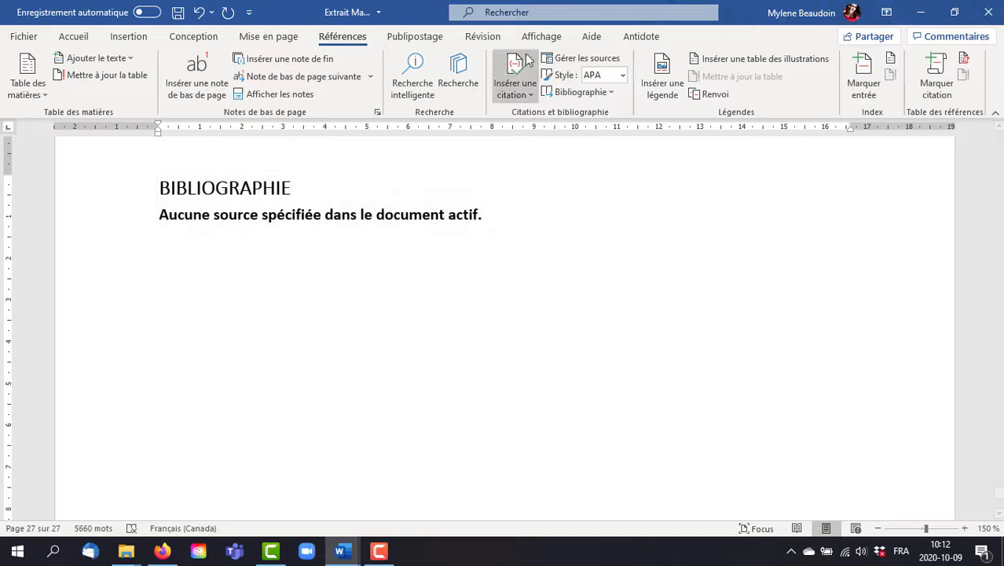
Step: Create a new citation source of type Livre in Français (Canada) and enter the author's full name
click(516, 93)
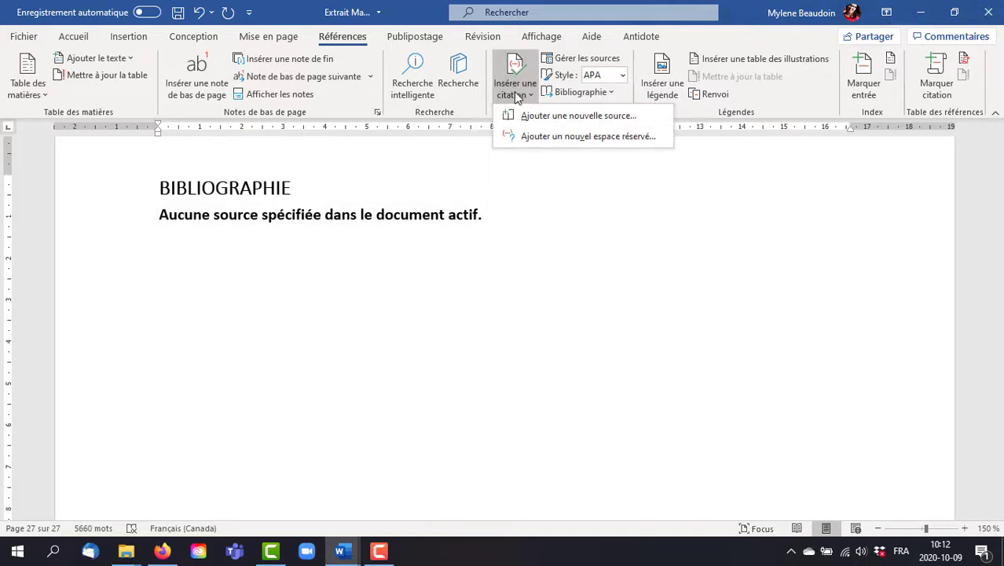
click(547, 116)
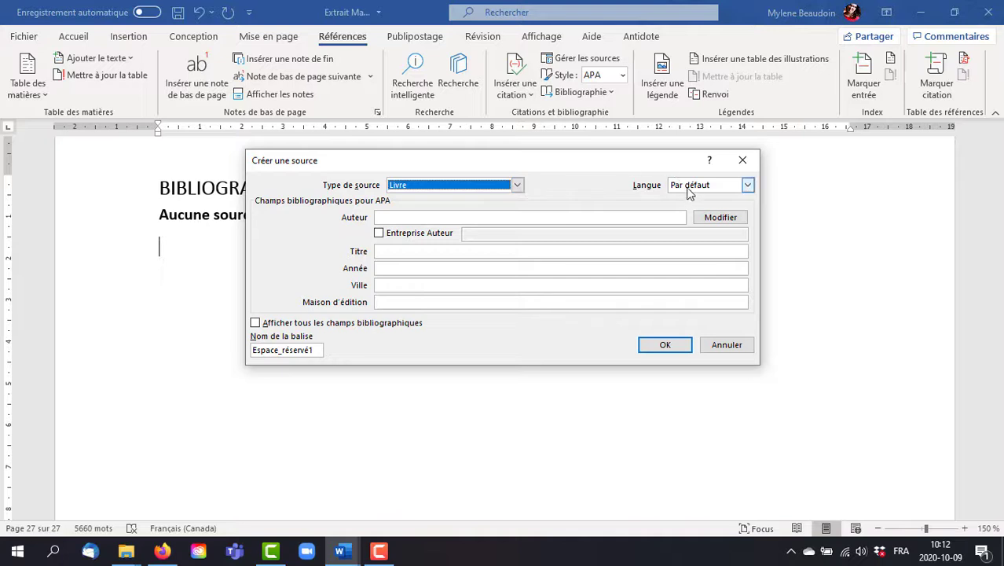
click(748, 184)
click(682, 217)
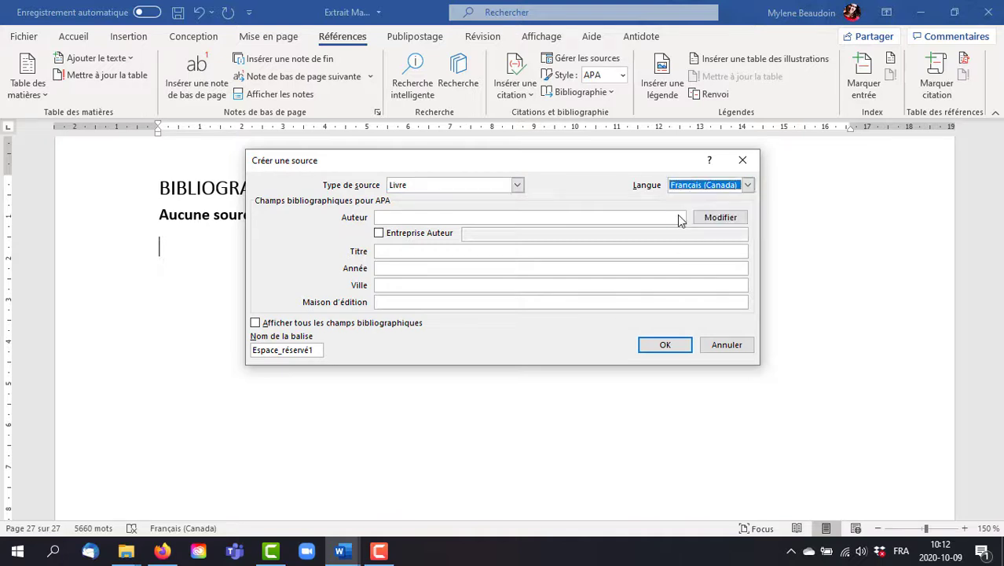
click(387, 217)
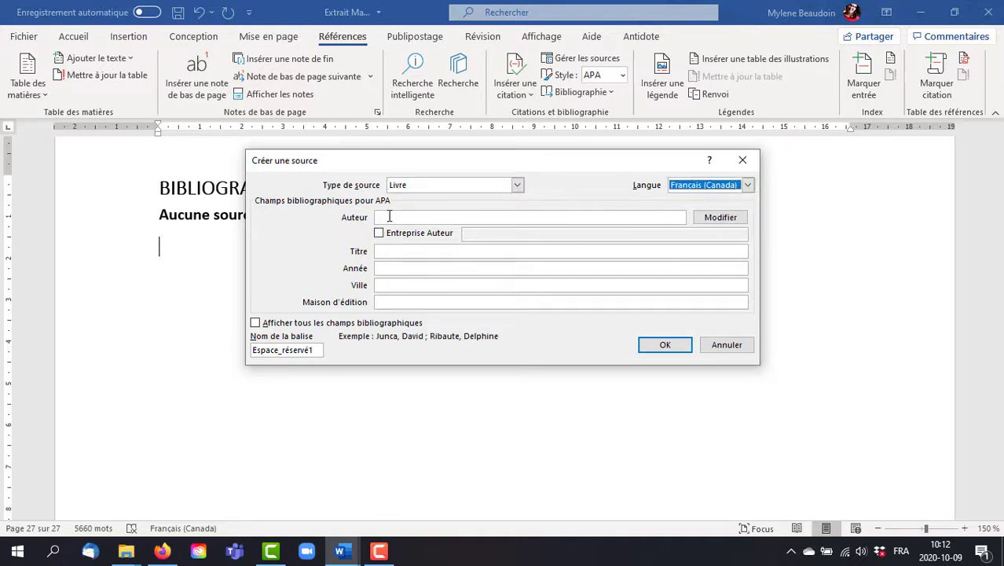
text(Myl)
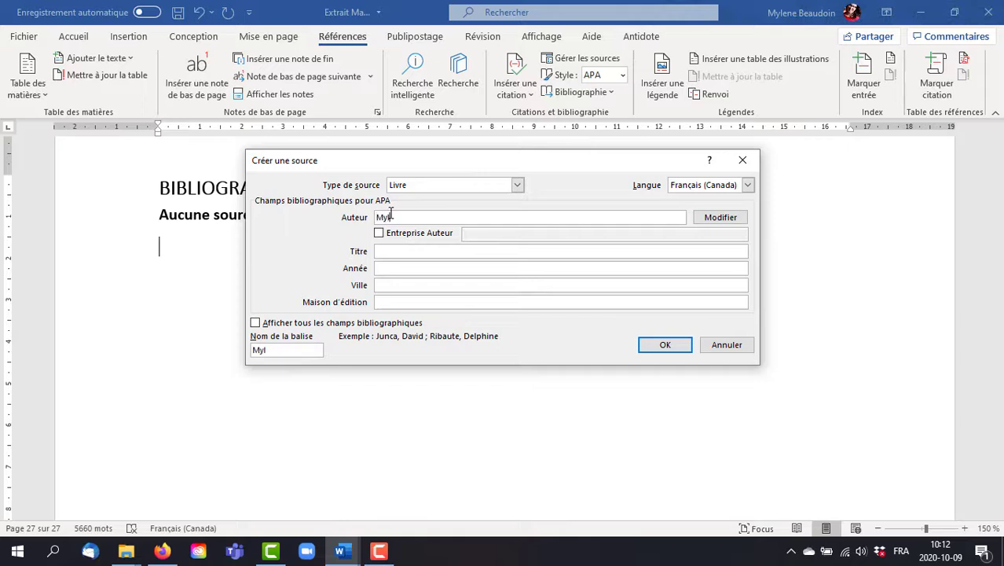
text(ene Beaudoin)
key(Tab)
key(Tab)
key(Tab)
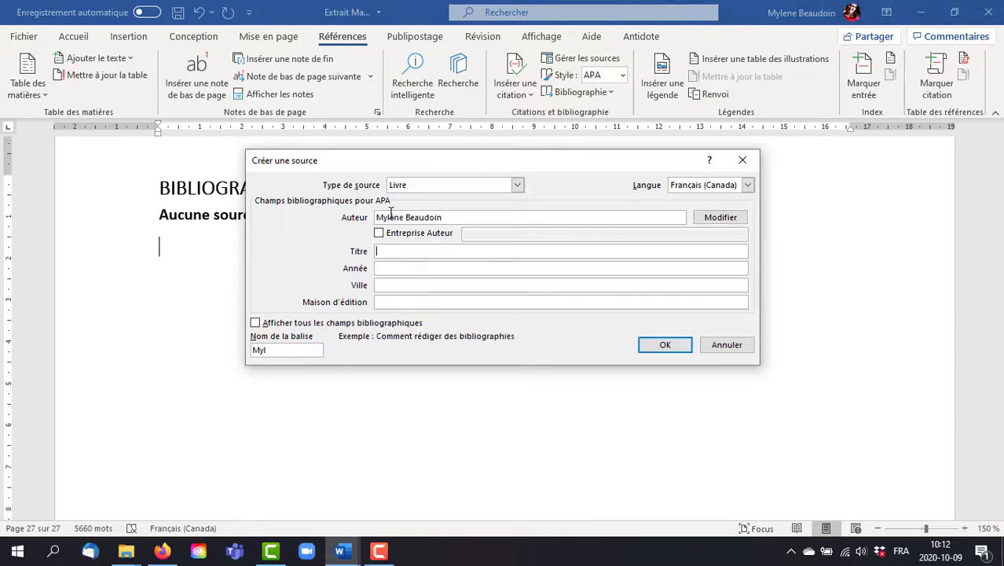
Step: Title the source "Tout ce que l'on ne vous dit pas sur la recherche d'emploi"
text(Tout ce que l'on ne vous dit pas sur l)
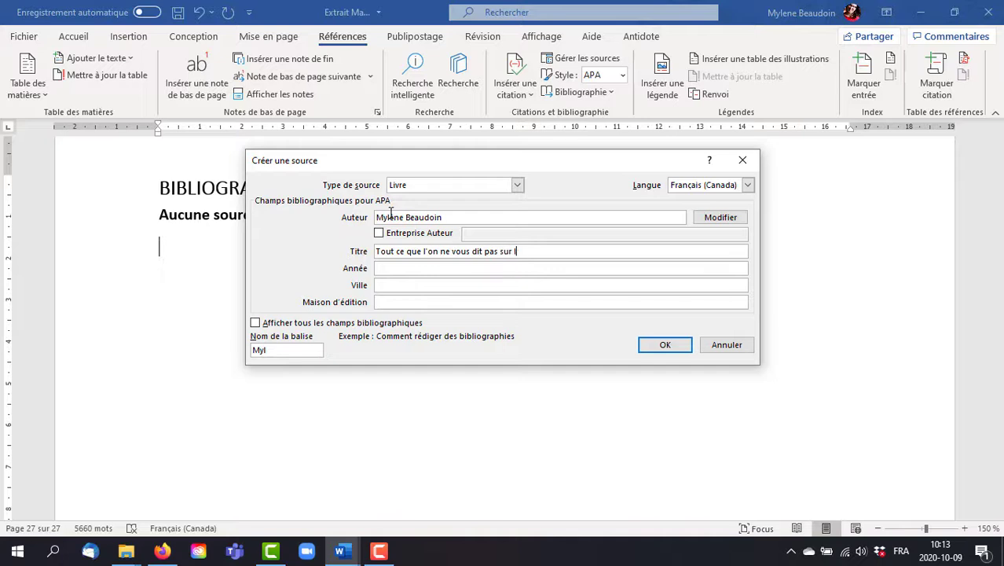
text(a recherche d'emploi)
Step: Complete the source with year 2020, city Montréal and publisher Autoédition, and insert its citation below the bibliography
key(Tab)
text(2021)
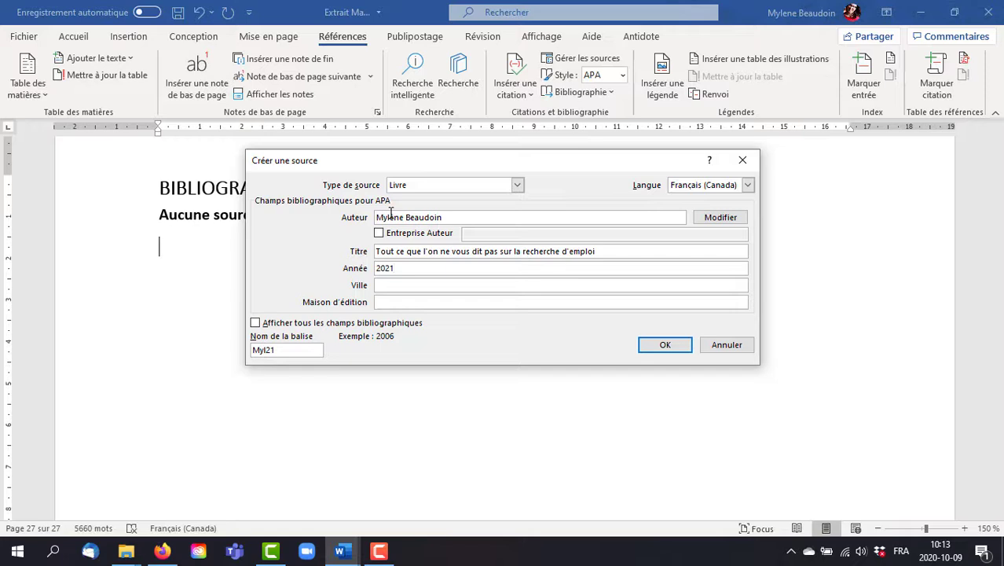
key(BackSpace)
text(0)
key(Tab)
key(Tab)
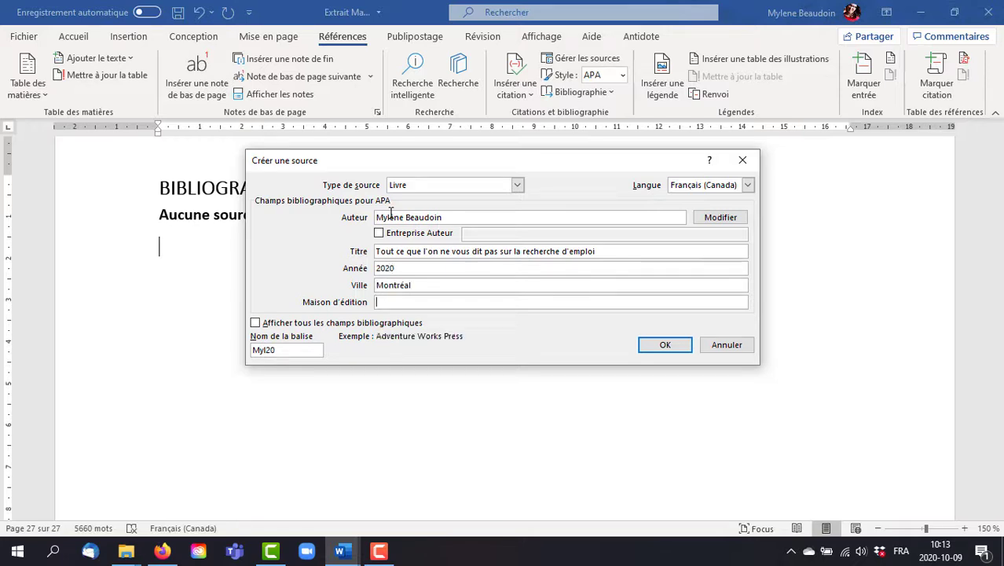
text(Autoédition)
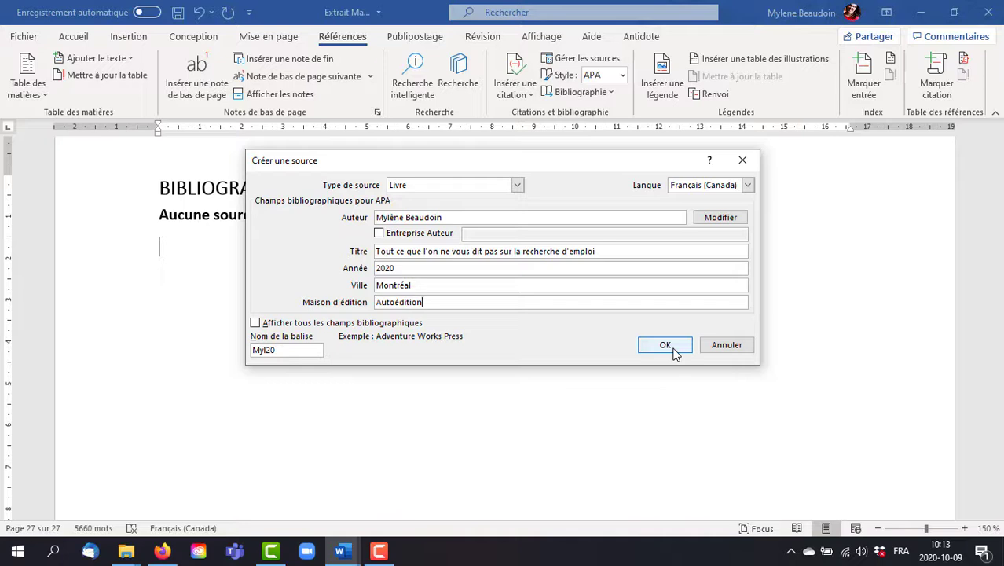
click(665, 346)
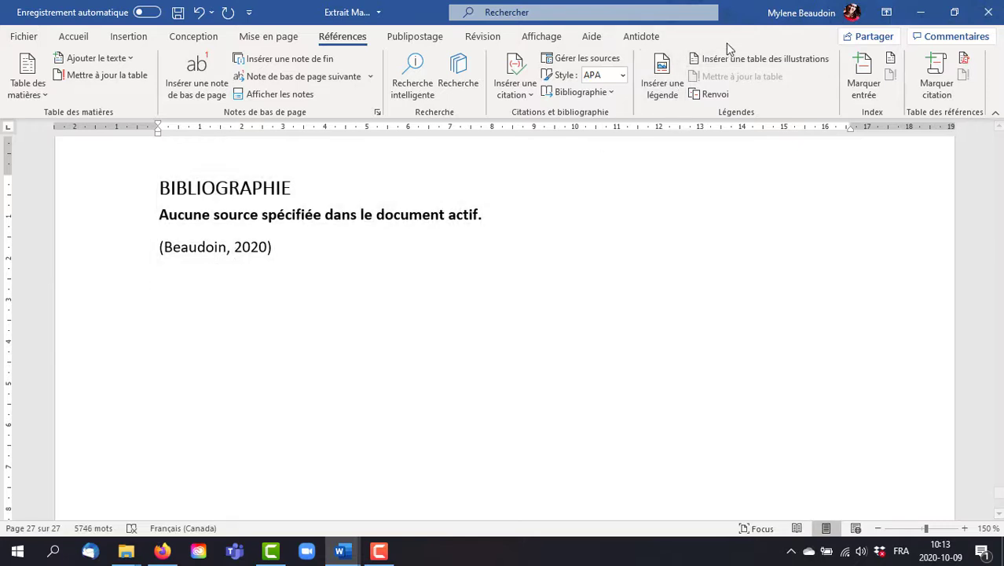
Step: Insert another predefined "Bibliographie" below the citation so that it lists the new source
click(577, 91)
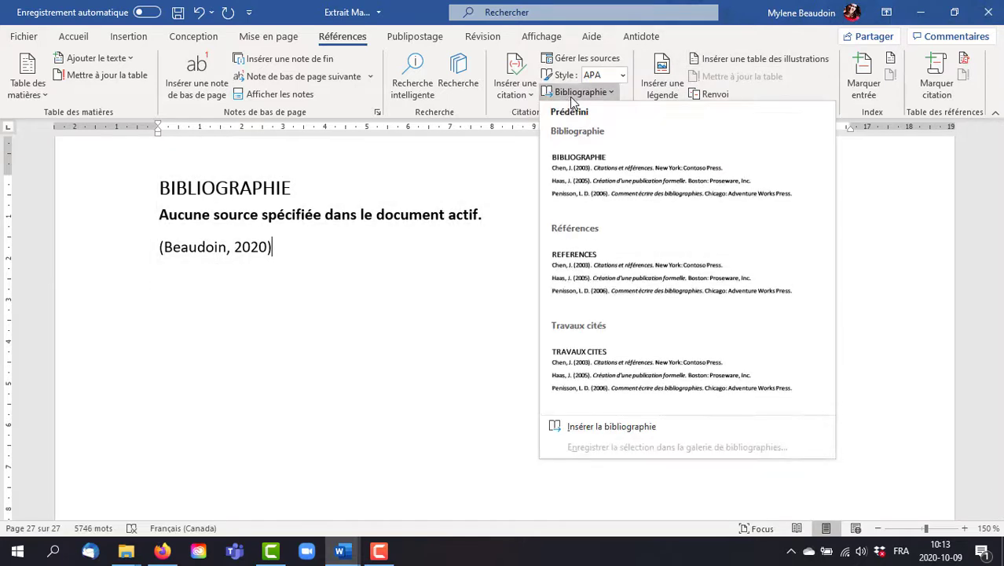
click(623, 214)
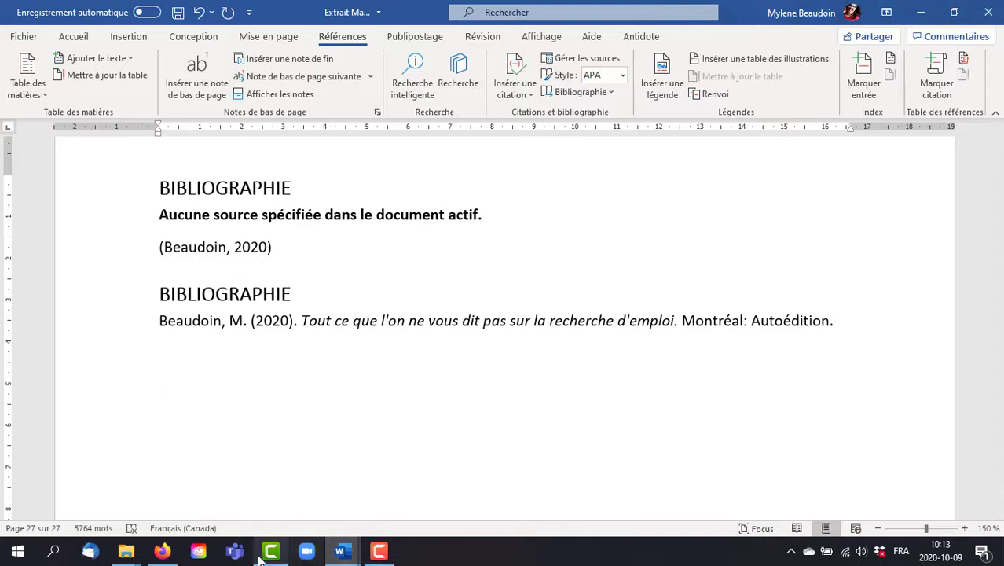
mouse_move(164, 556)
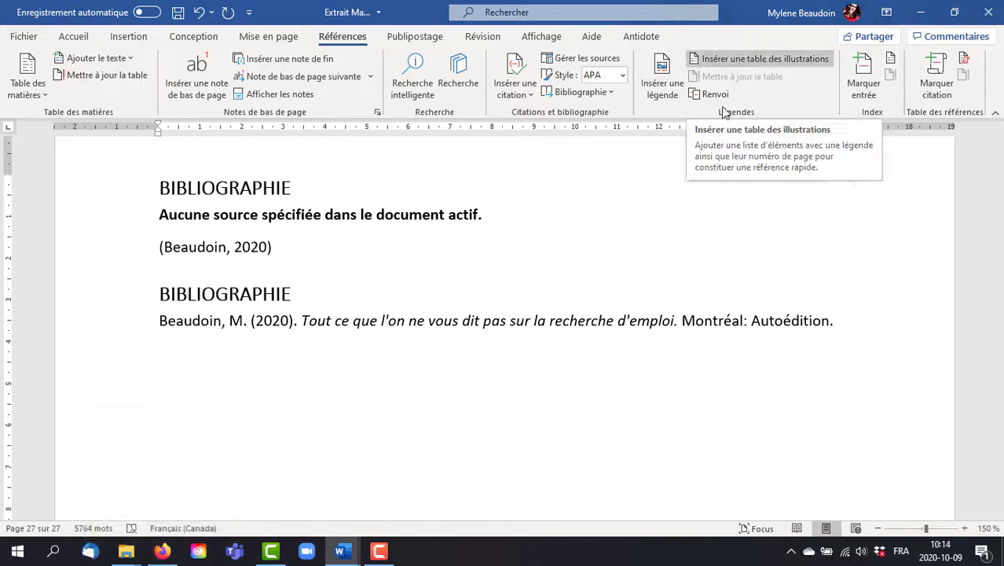
Step: Switch to the complete manuscript and search for "arrogance" to find the existing caption under the confidence diagram
key(alt+Tab)
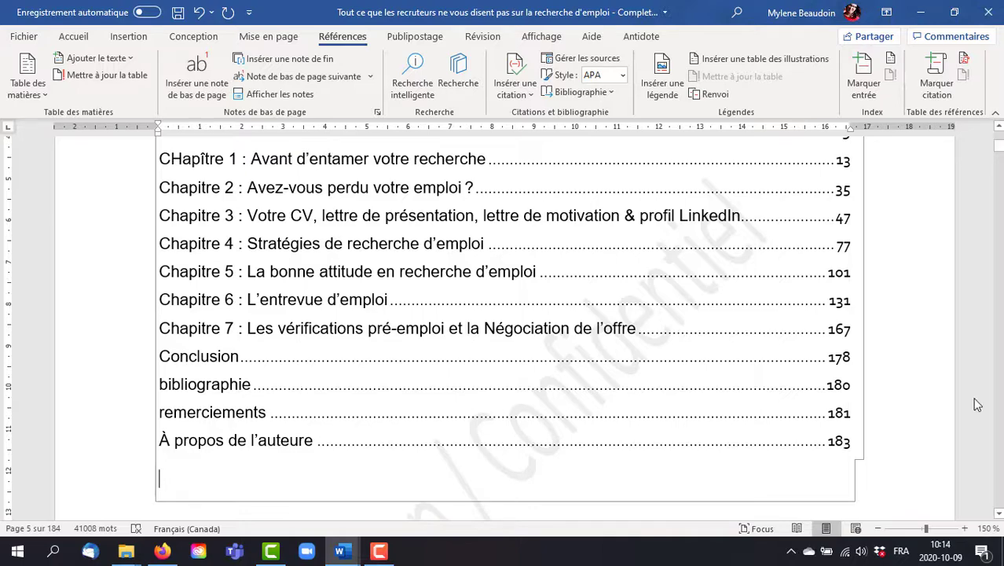
key(ctrl+f)
text(arr)
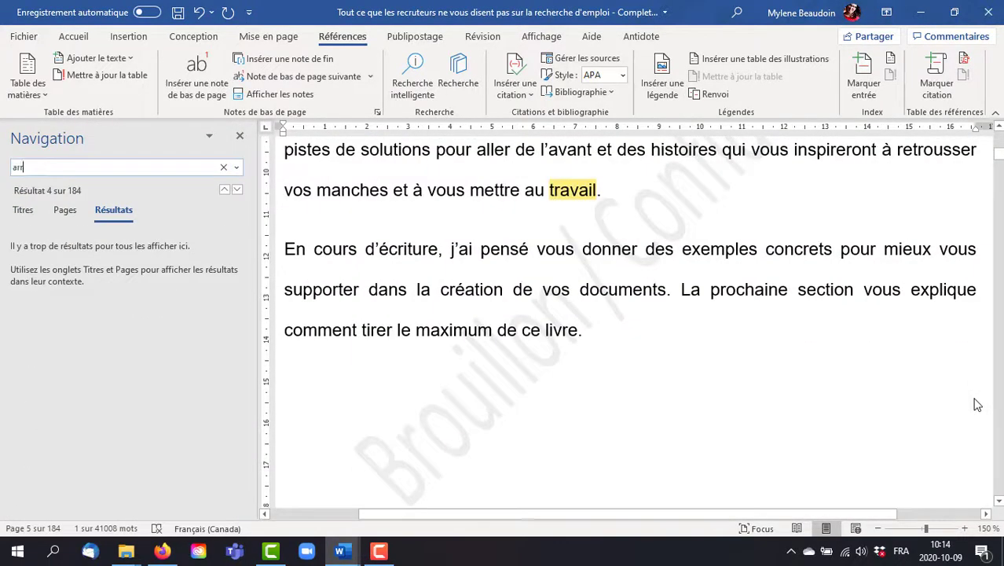
text(ogances)
key(BackSpace)
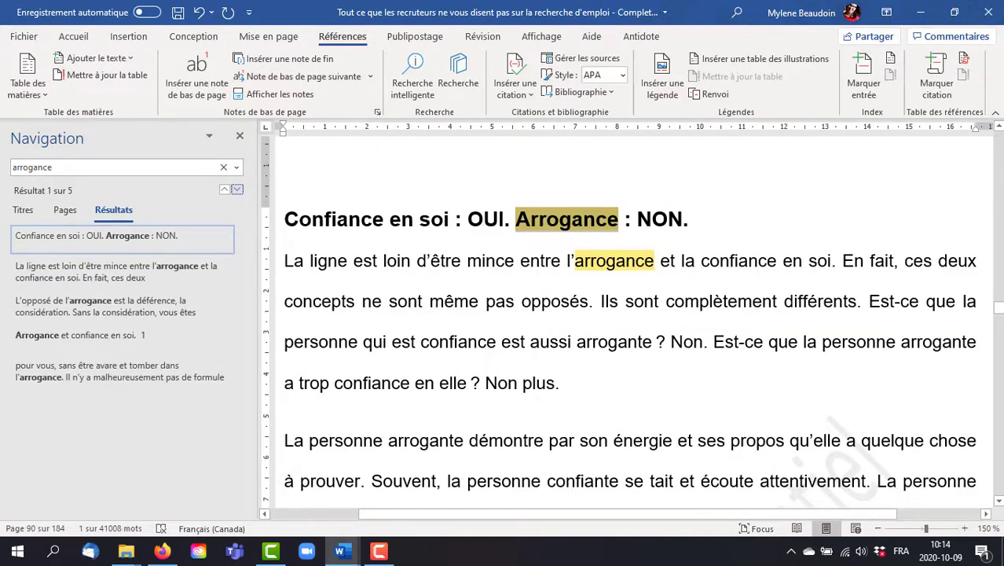
key(Return)
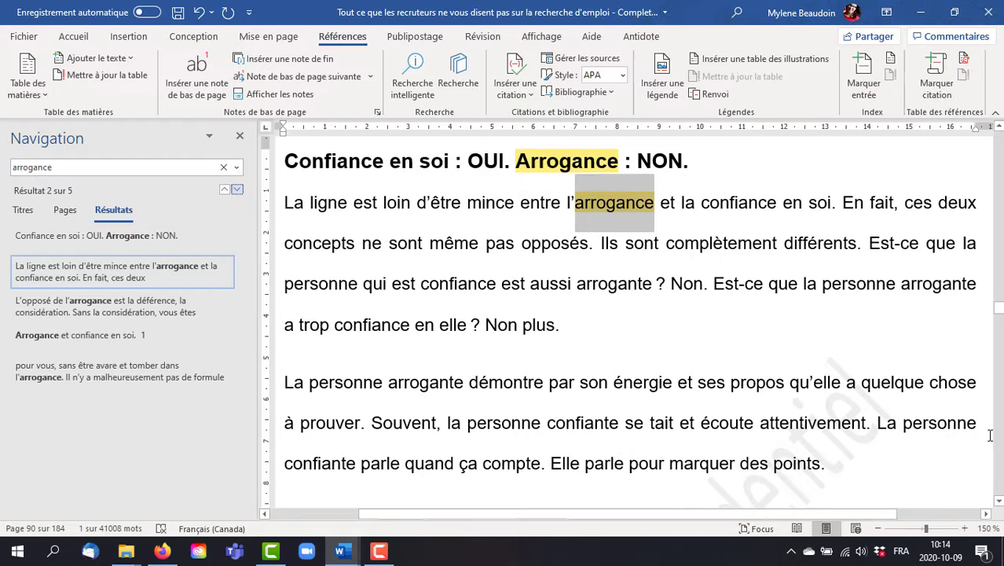
key(Return)
key(Return)
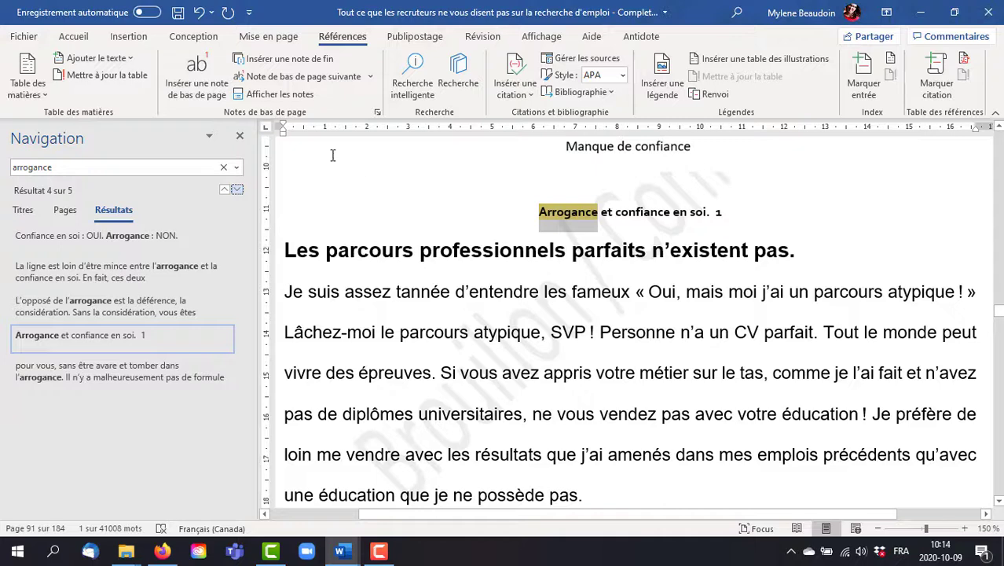
click(240, 138)
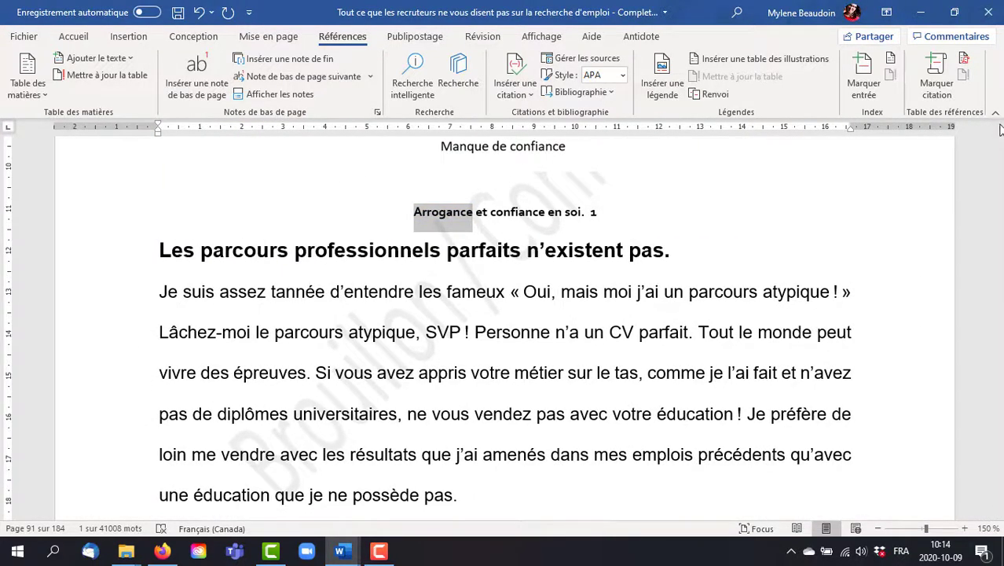
Step: Caption the four-quadrant confidence diagram "Figure 1 - La confiance versus l'arrogance", placed below the image
click(998, 128)
drag(998, 128, 999, 128)
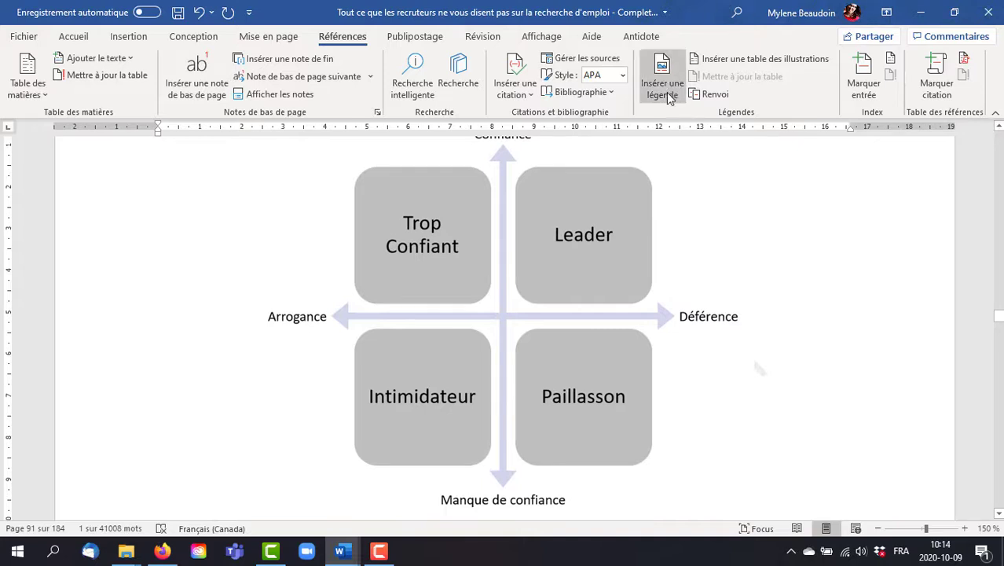
click(556, 225)
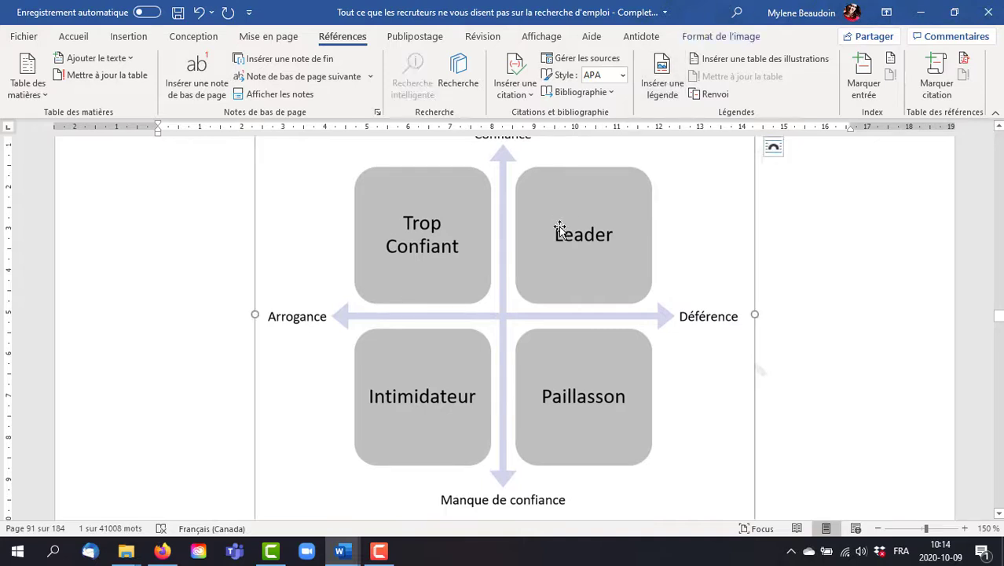
click(662, 75)
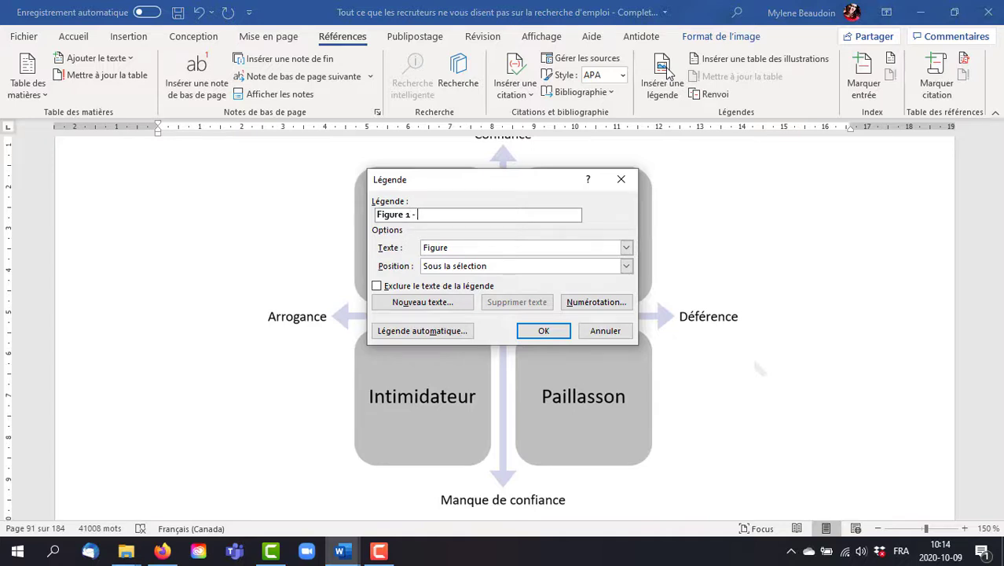
text(- La confiance ve)
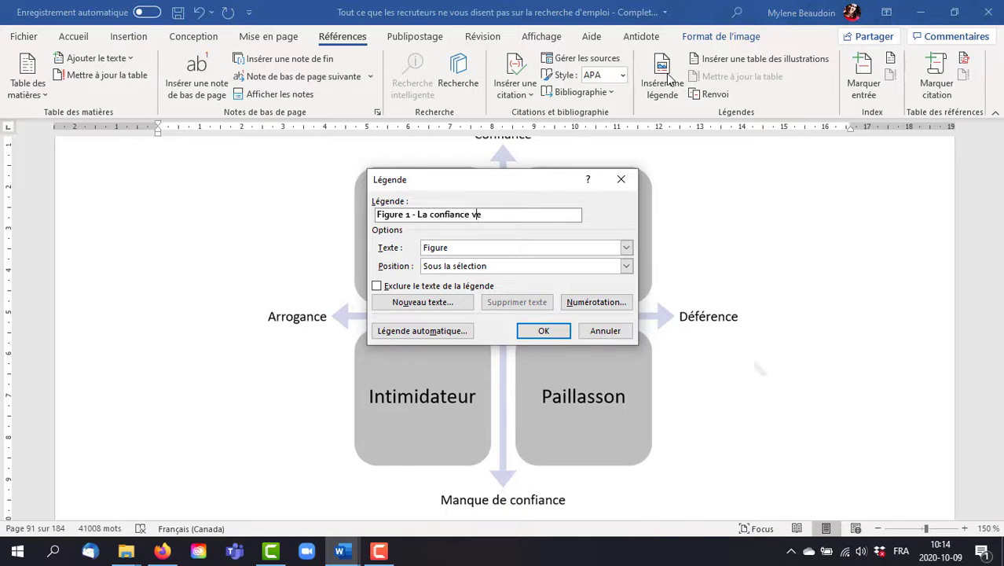
text(rsus l'arrogance)
click(544, 331)
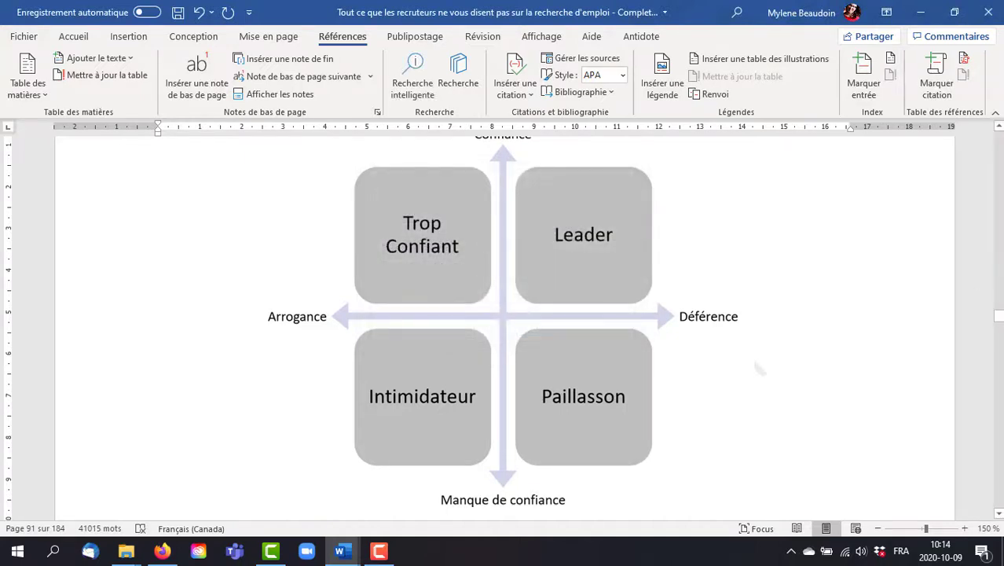
drag(1001, 318, 1000, 315)
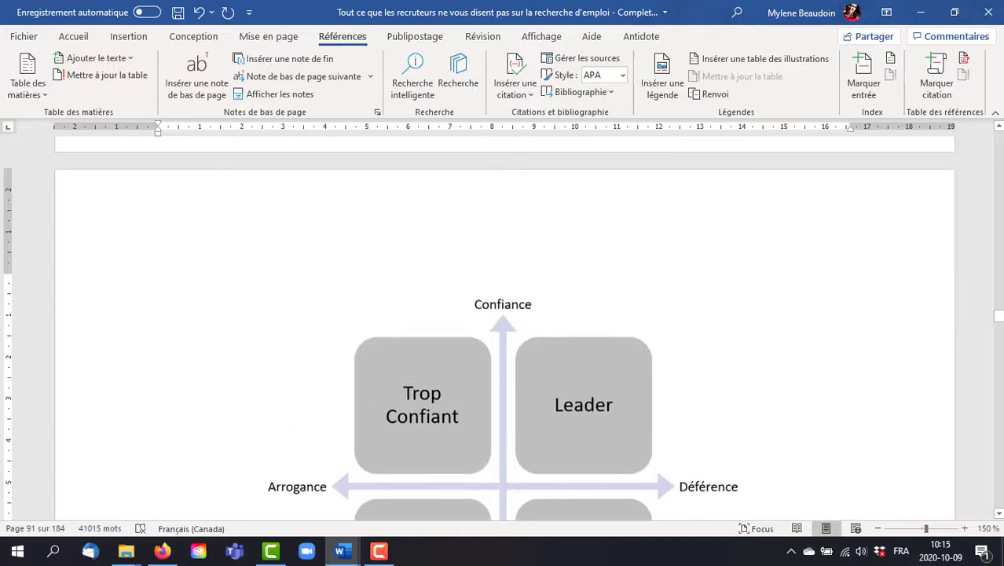
drag(1000, 512, 999, 515)
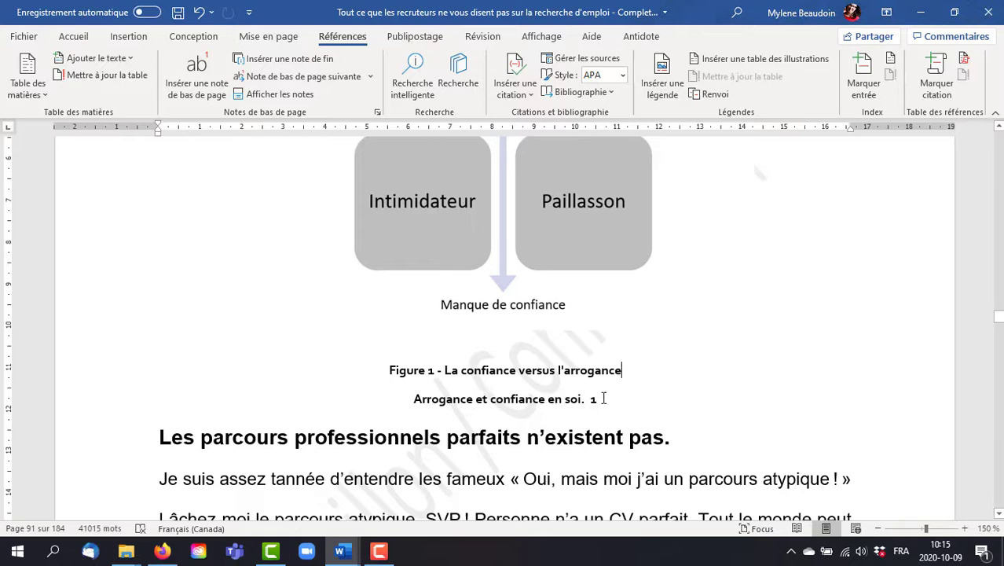
click(621, 370)
Step: Insert a page break after the last entry of the manuscript's bibliography
drag(998, 317, 999, 500)
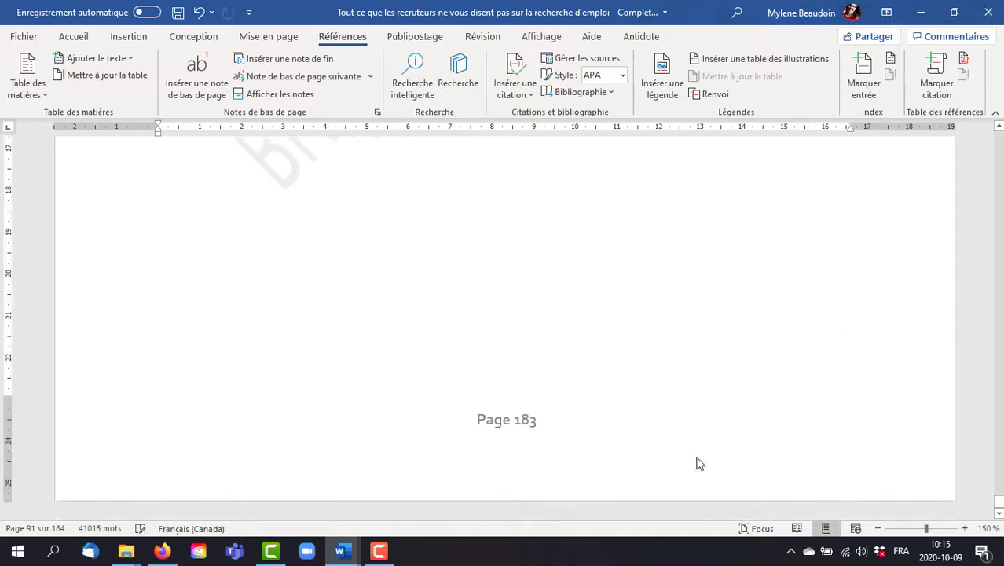
click(999, 130)
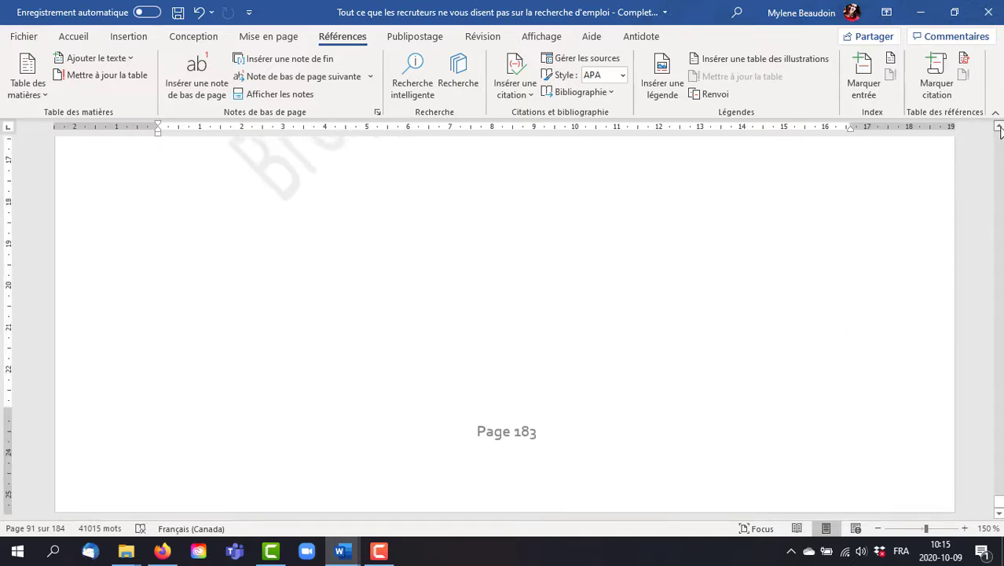
click(1000, 131)
drag(1000, 130, 1000, 130)
click(676, 243)
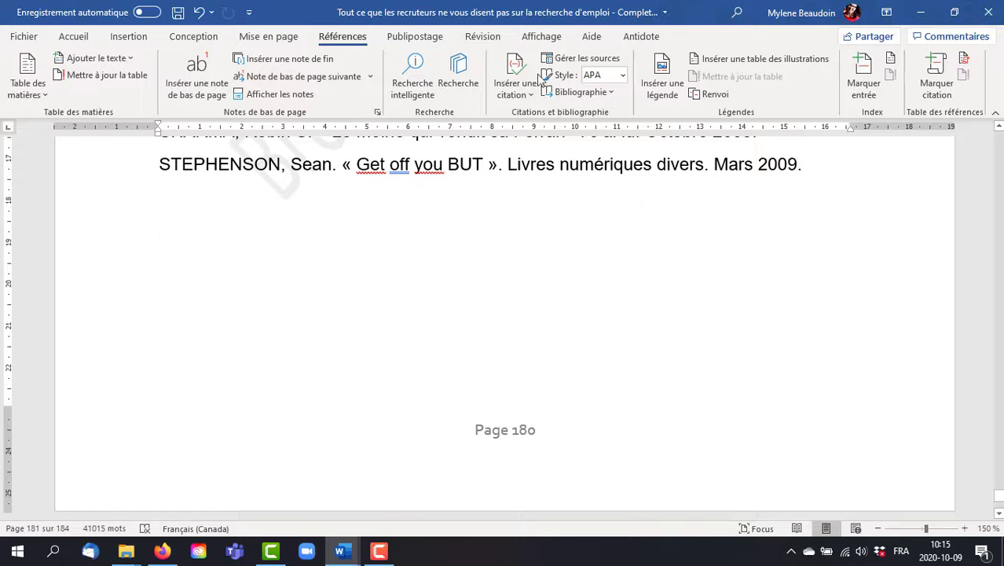
click(130, 37)
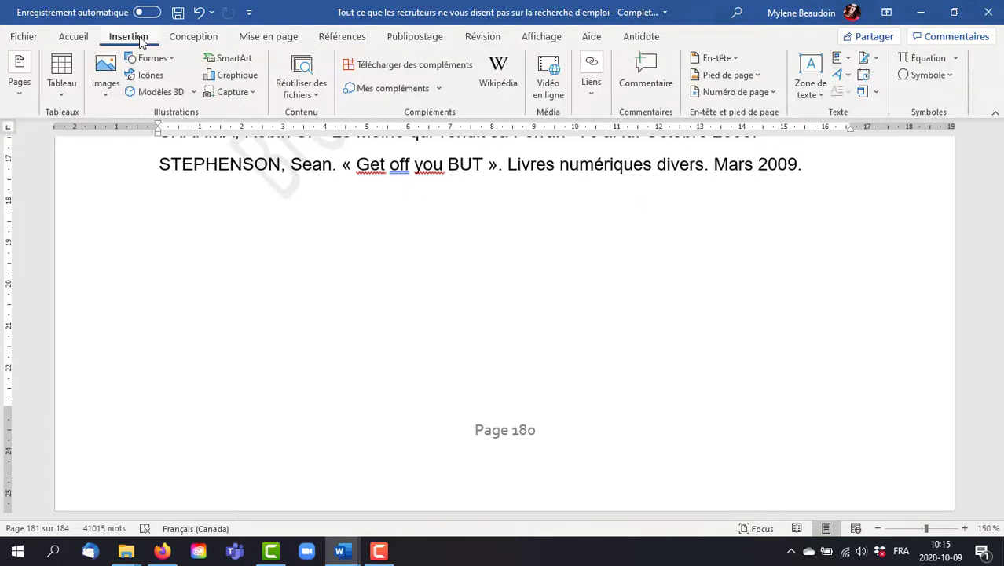
click(21, 87)
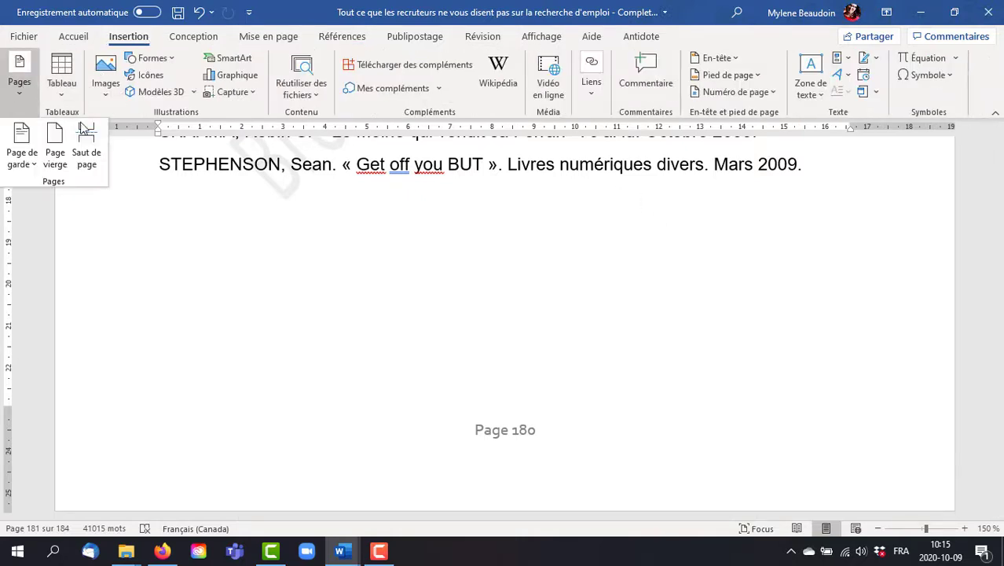
click(86, 150)
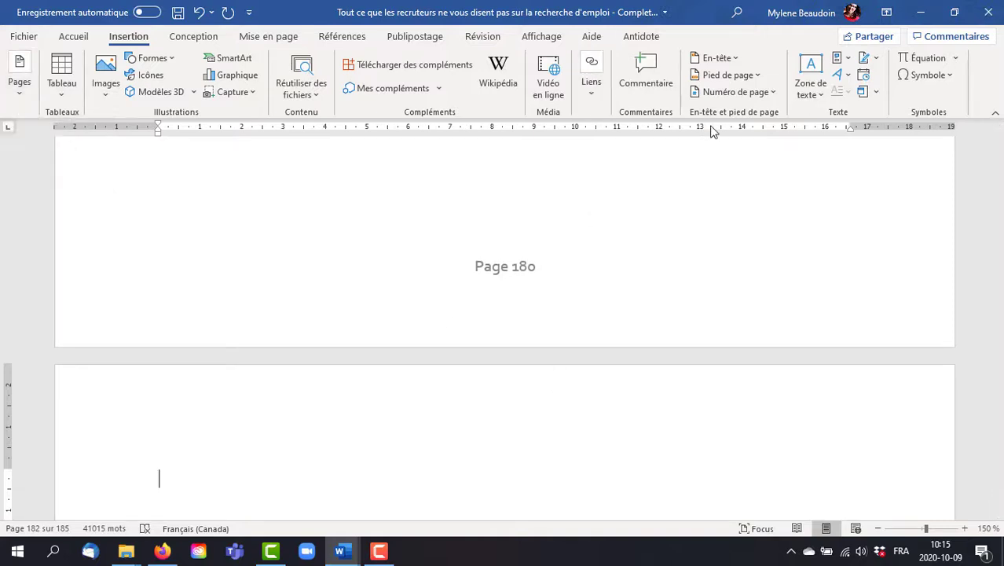
Step: Insert a table of illustrations for the "Figure" captions on the new page, keeping dotted leaders and right-aligned page numbers
click(347, 37)
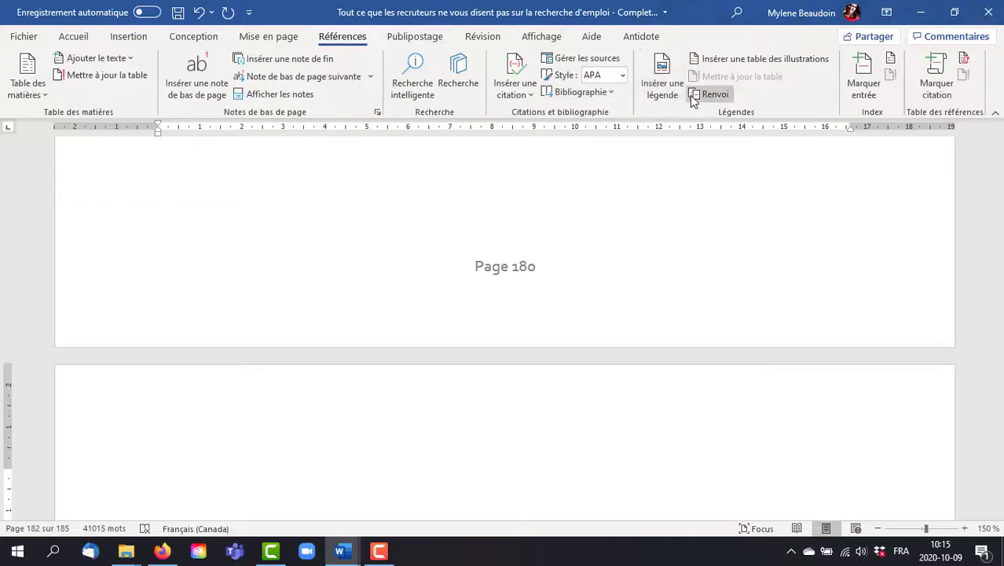
click(741, 63)
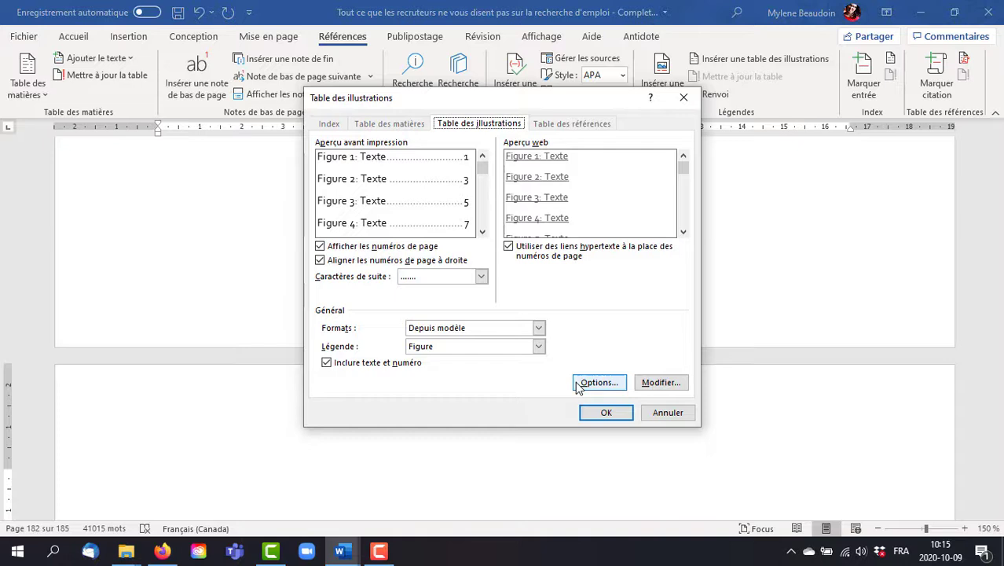
click(604, 412)
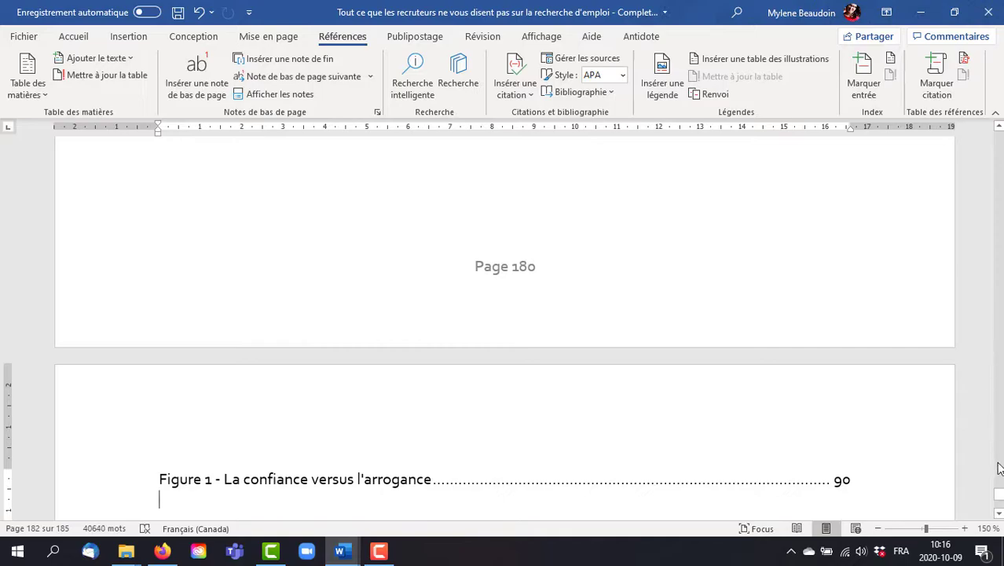
Step: Look through the manuscript's final pages, from the salary negotiation section to the table of illustrations
drag(997, 495, 997, 489)
scroll(997, 499, up, 15)
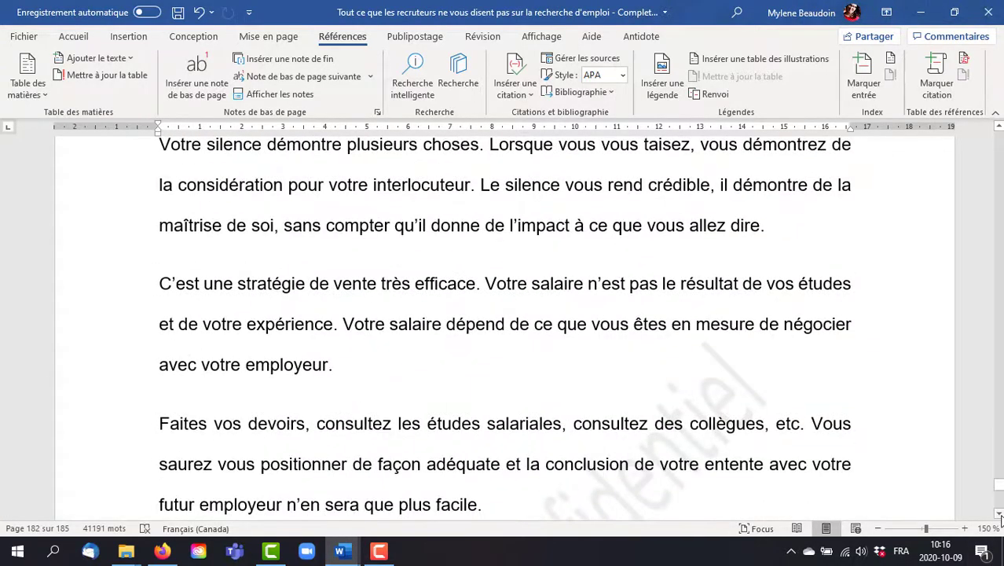
click(1000, 514)
scroll(999, 517, down, 10)
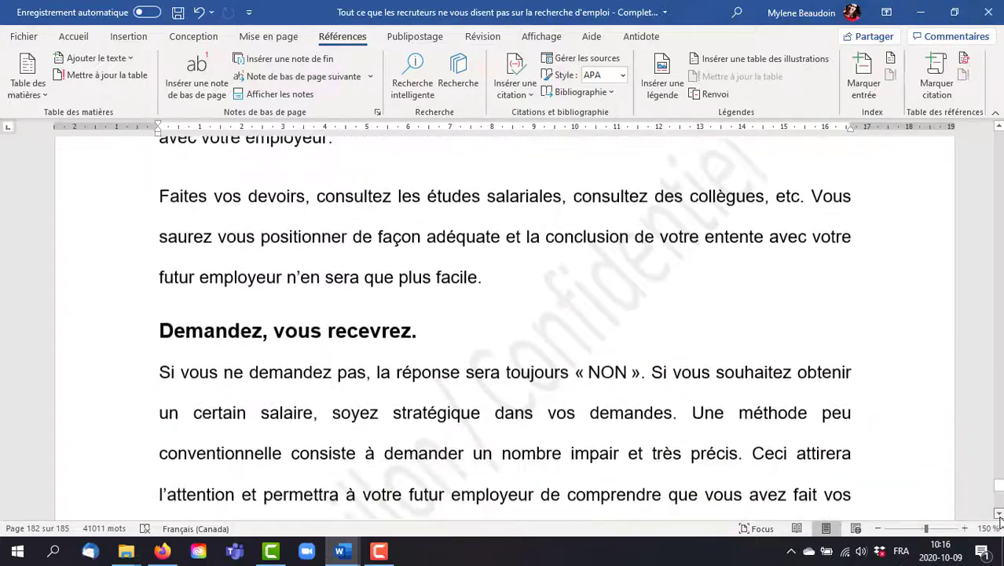
scroll(999, 517, down, 10)
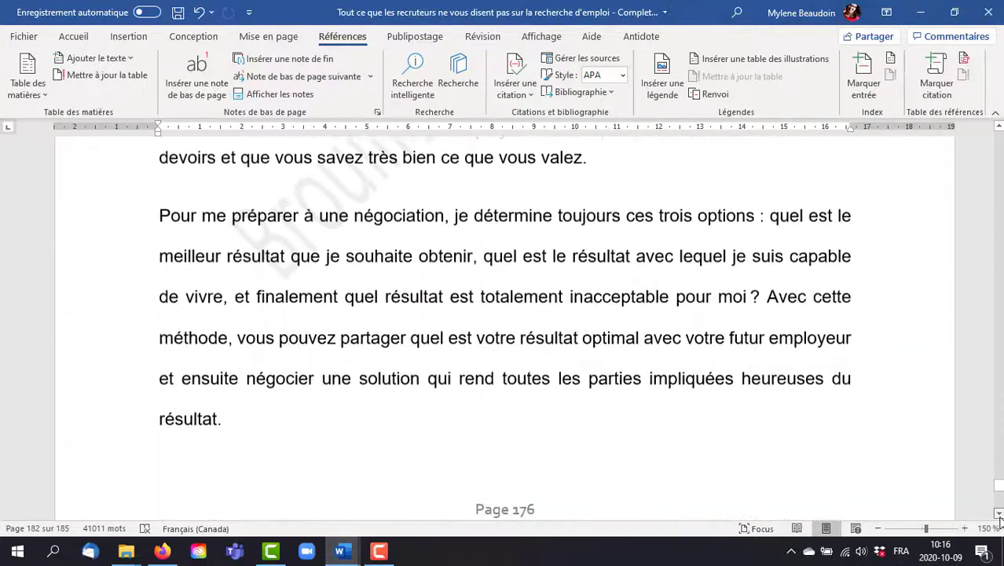
scroll(999, 517, down, 10)
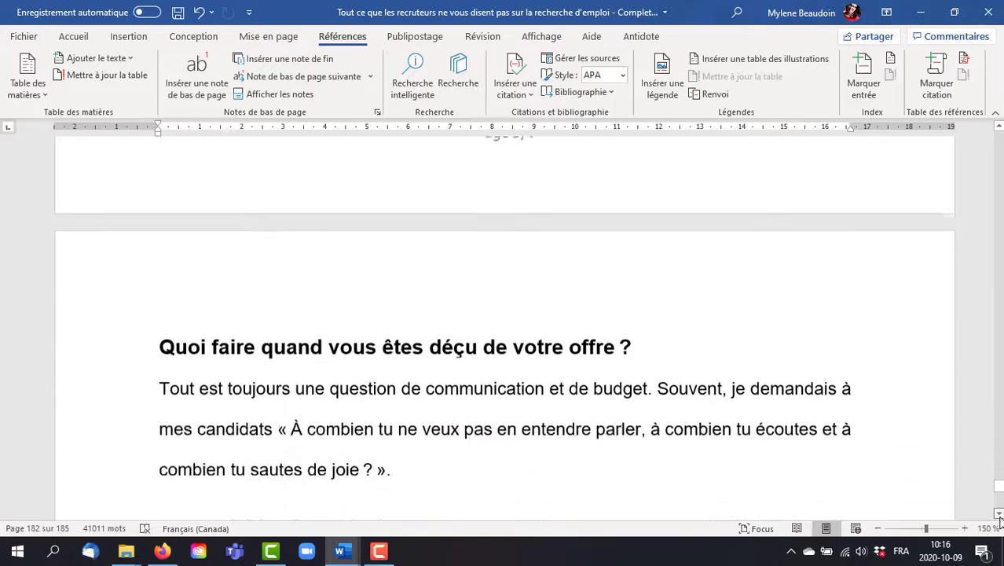
scroll(999, 517, down, 8)
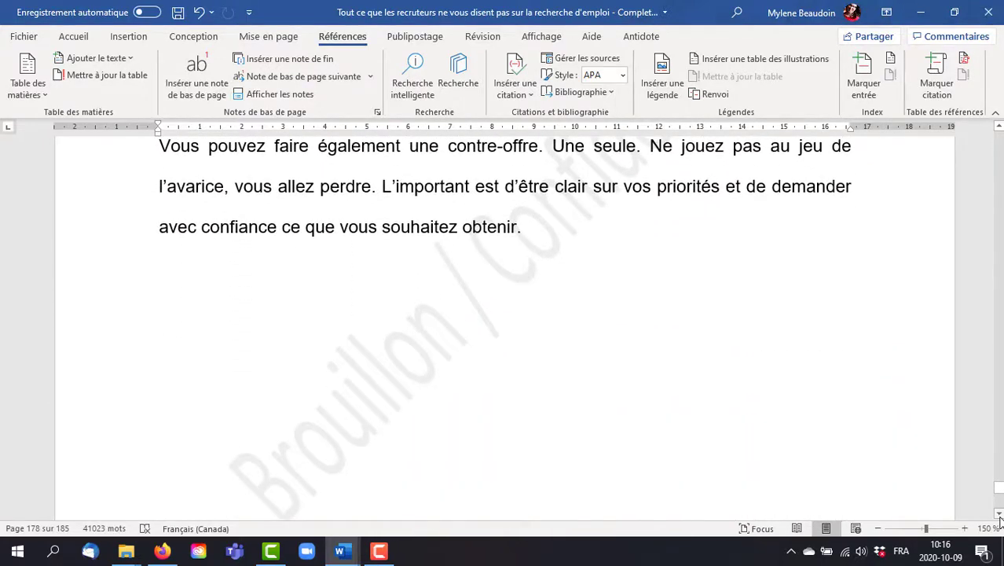
scroll(999, 517, down, 3)
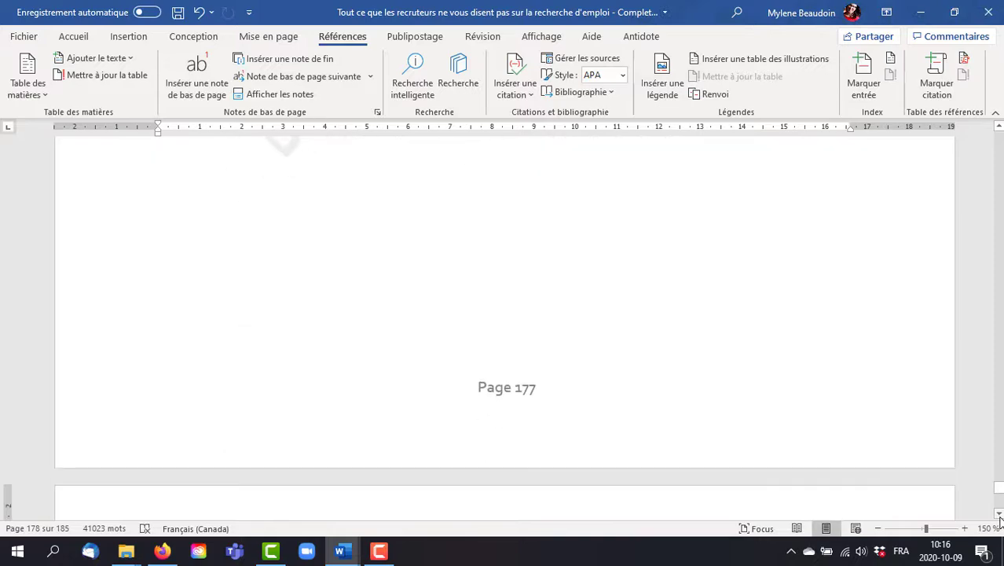
scroll(1001, 525, down, 20)
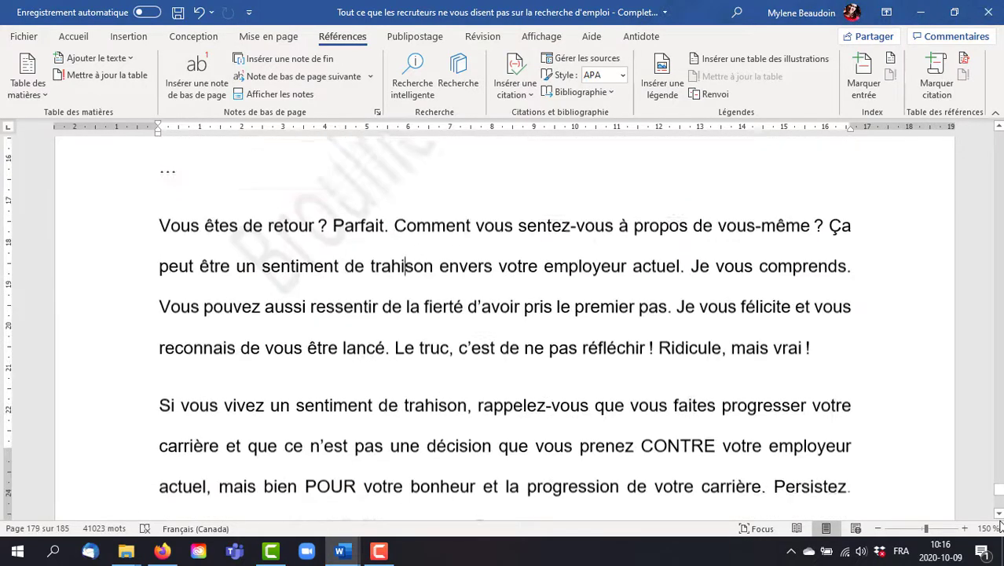
scroll(1000, 525, down, 20)
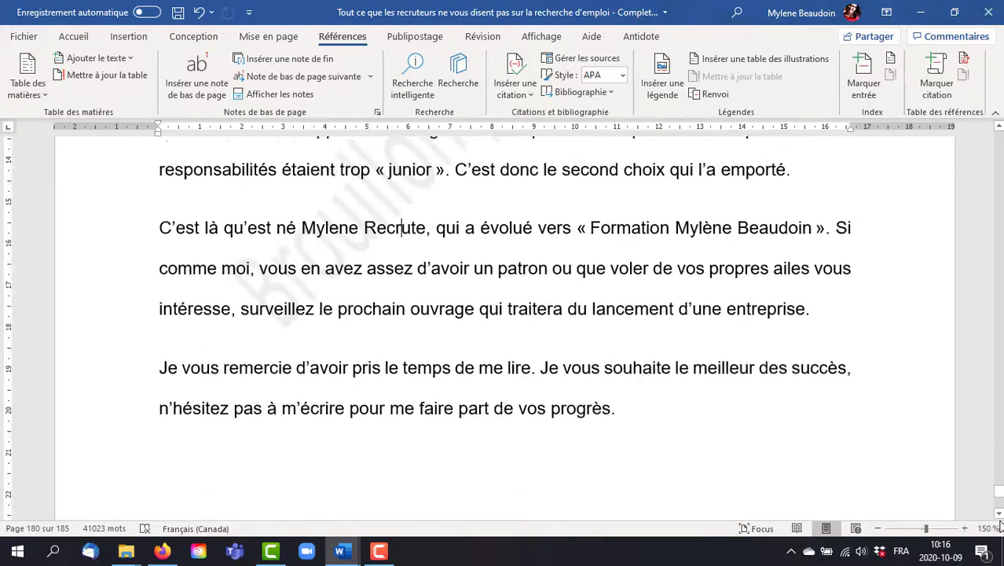
scroll(1000, 525, down, 20)
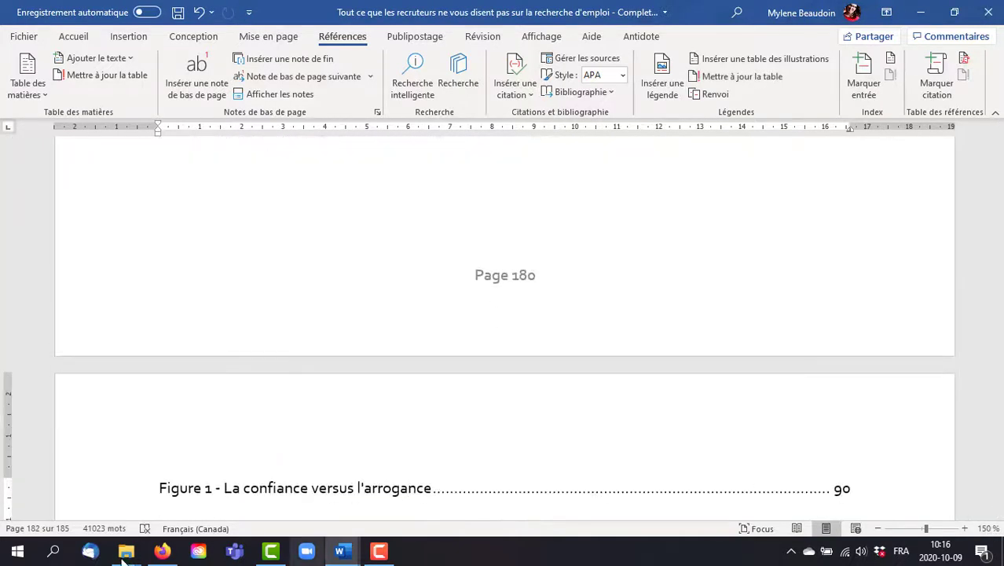
Step: Undo the insertion of the table of illustrations and the page break after the bibliography
click(158, 487)
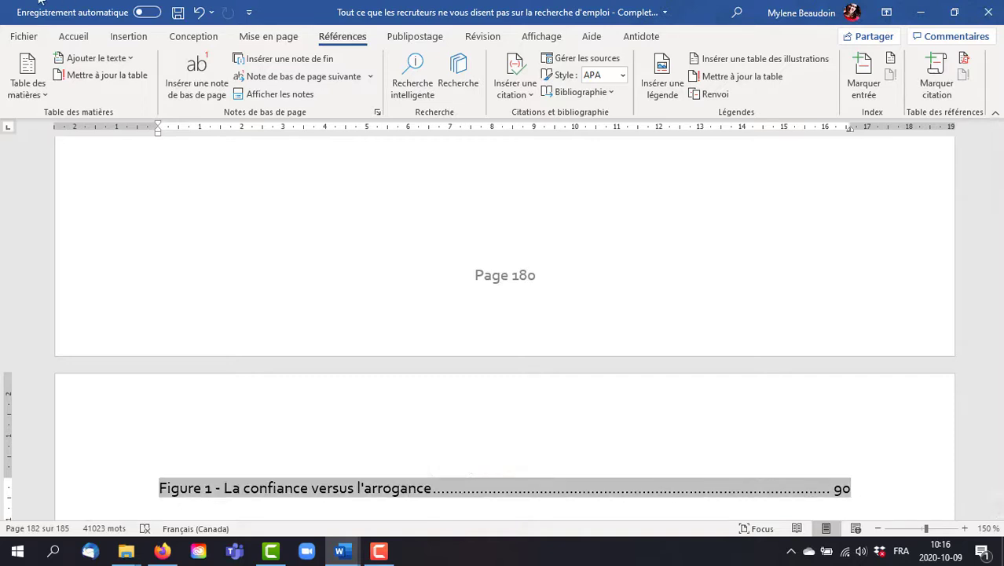
click(196, 16)
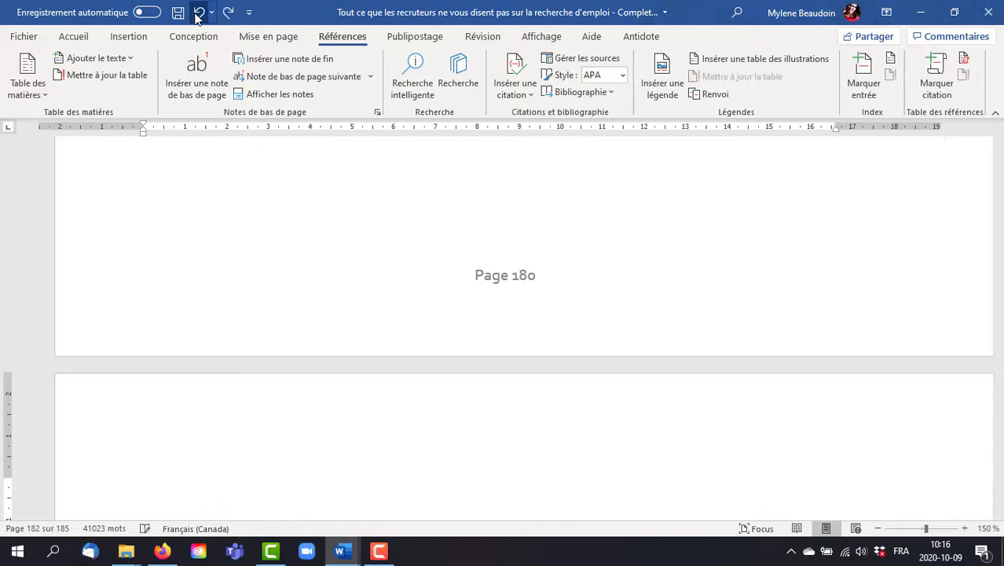
click(198, 13)
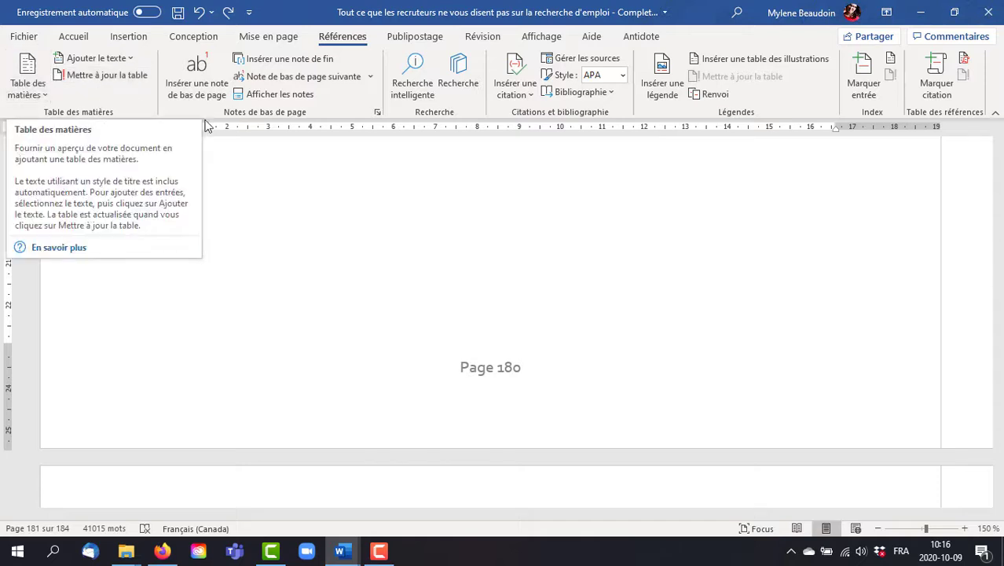
click(417, 36)
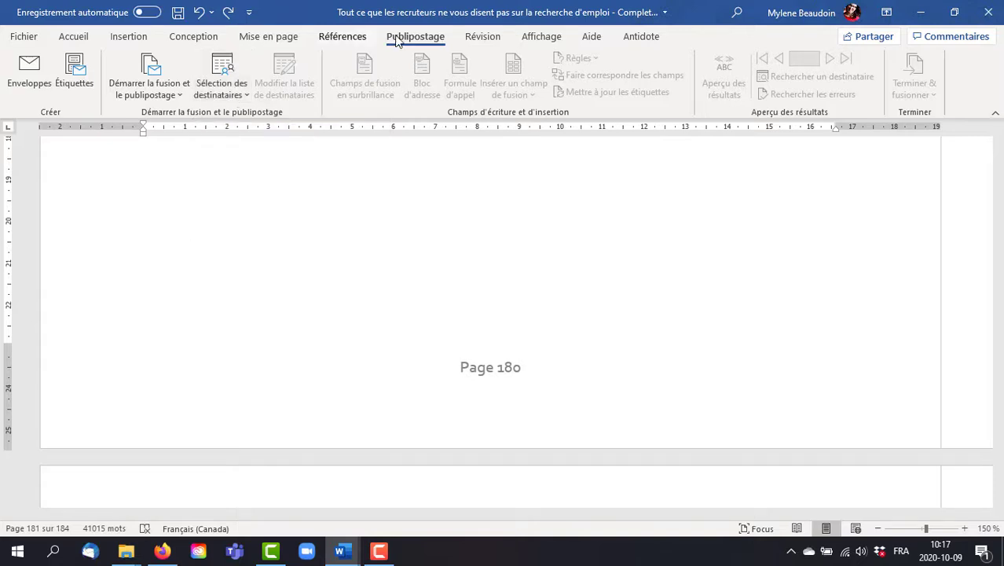
click(483, 37)
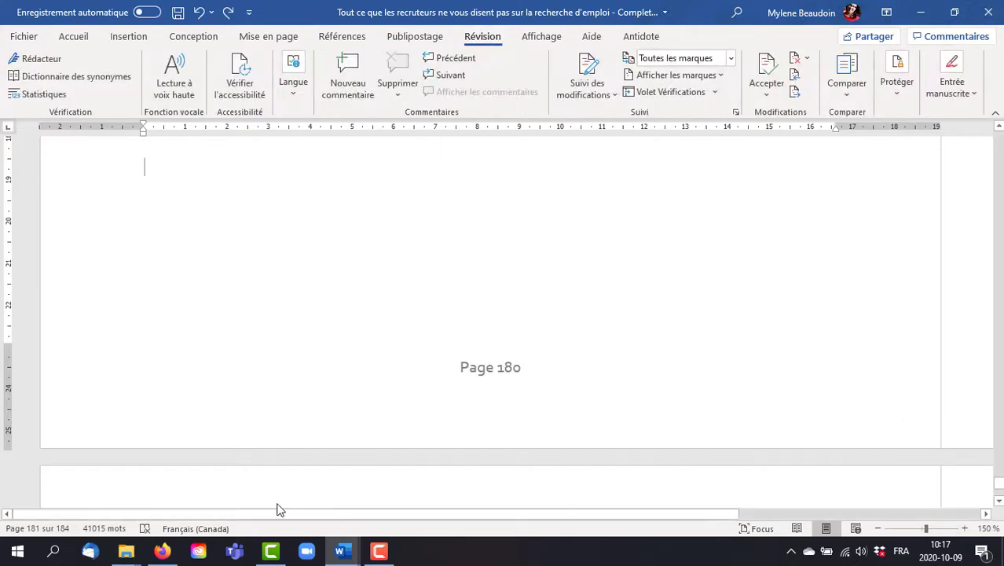
Step: Switch to the "Extrait Manuscrit" document and undo the bibliographies, the citation and the page break added at its end
key(alt+Tab)
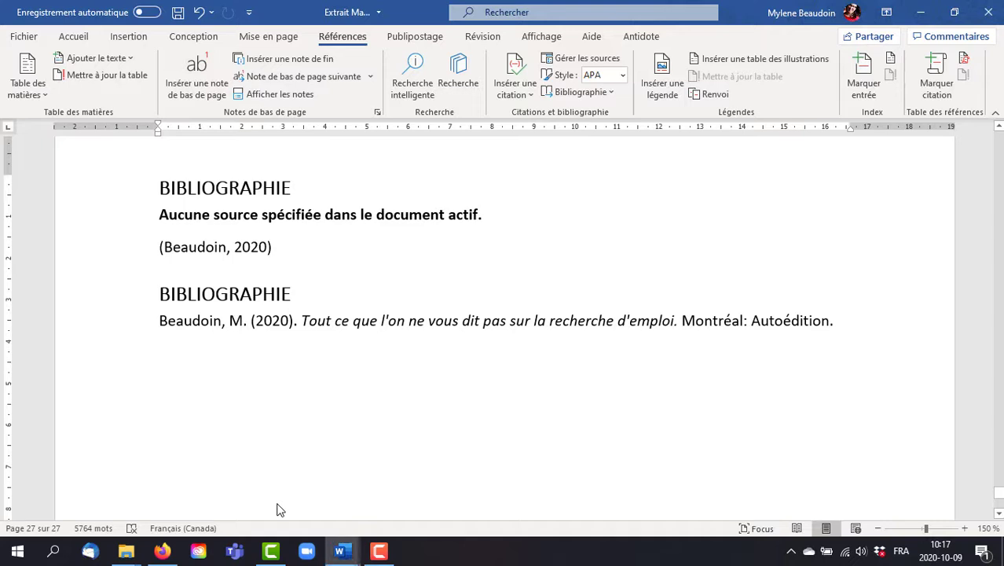
click(199, 13)
click(199, 13)
click(199, 13)
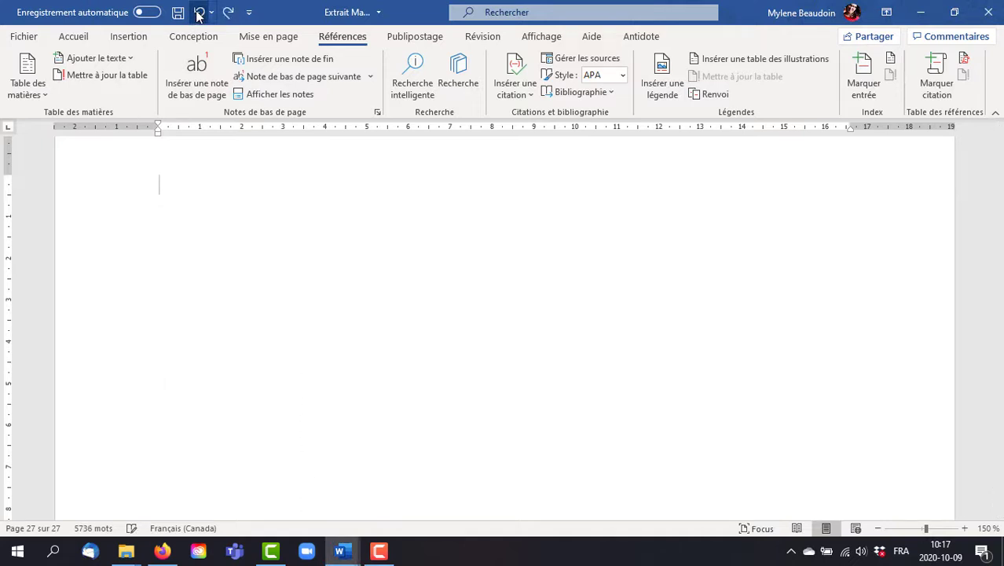
click(198, 12)
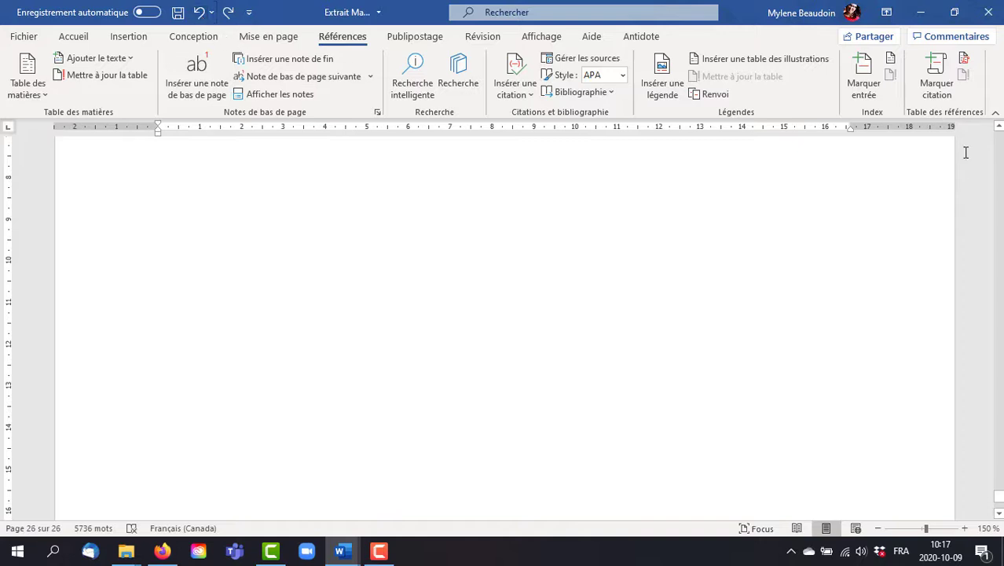
Step: Bring up the review tools and go back to the numbered list near the end of the manuscript extract
click(999, 127)
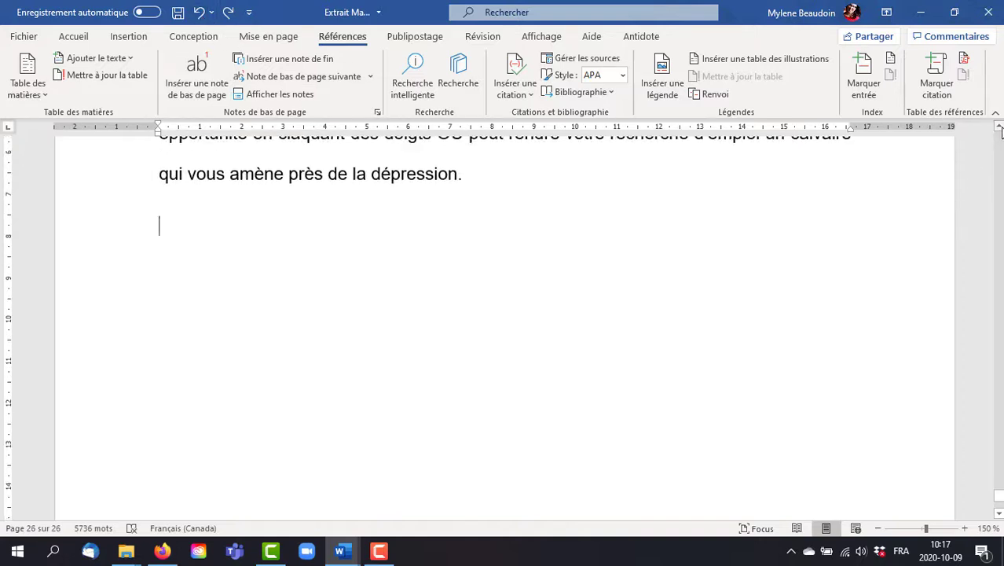
click(489, 37)
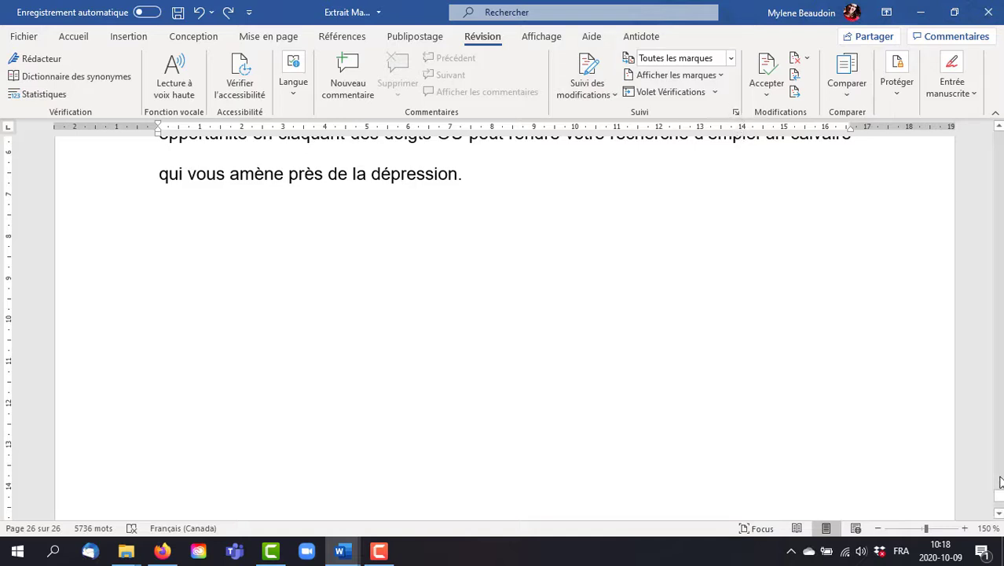
click(997, 129)
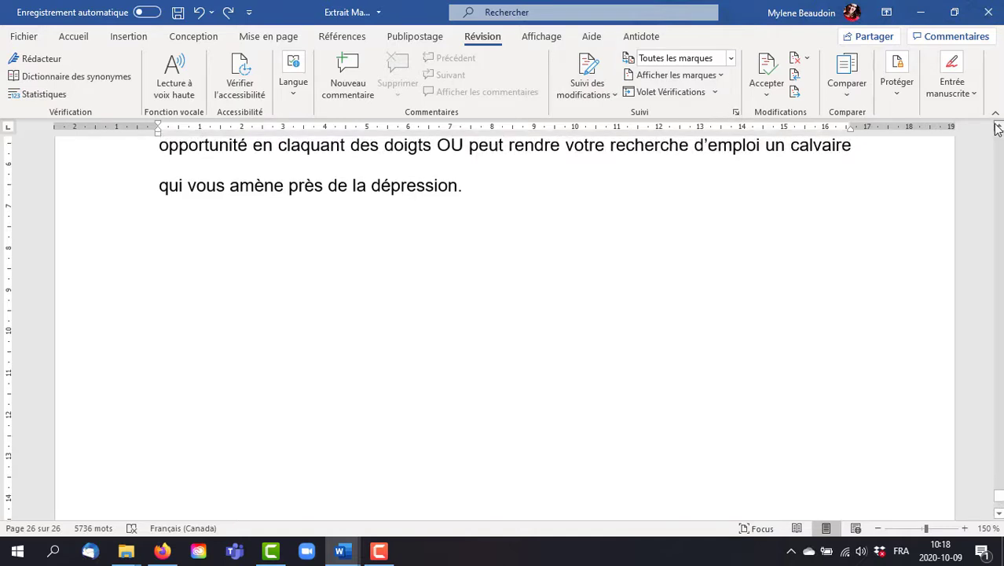
drag(997, 129, 997, 129)
Step: Switch to the "100 stratégies" folder in File Explorer and search it for "Corrections"
key(alt+Tab)
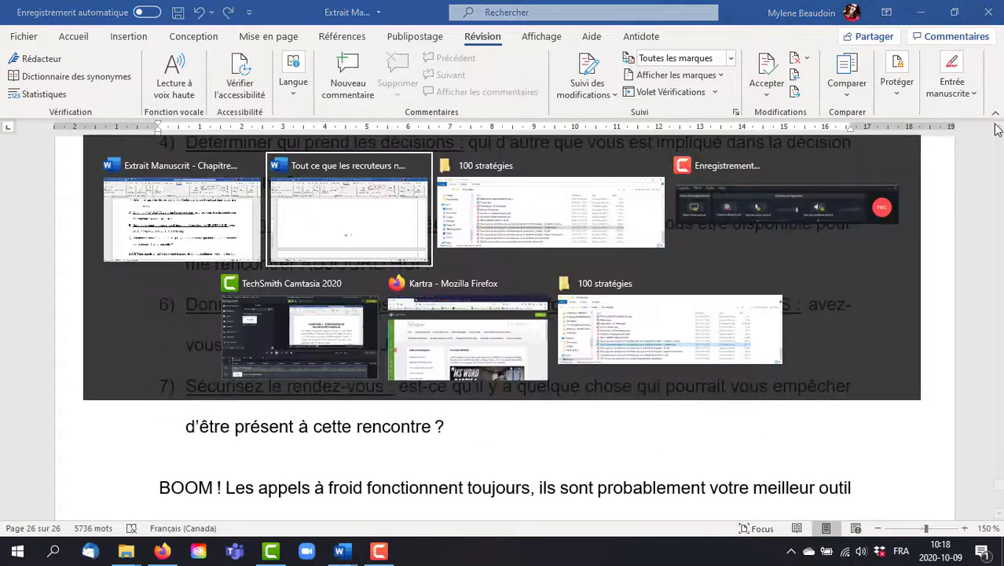
key(alt+Tab)
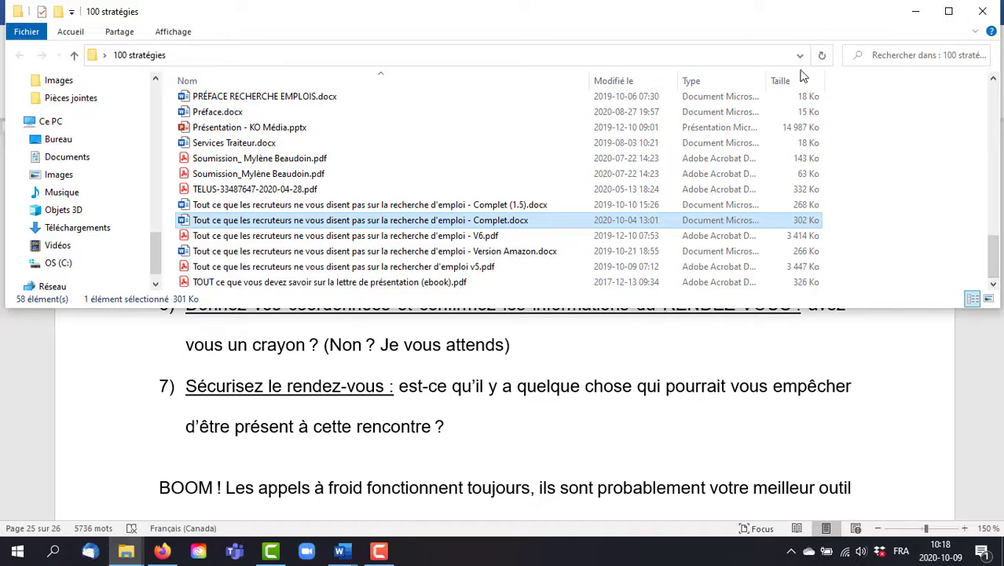
click(874, 60)
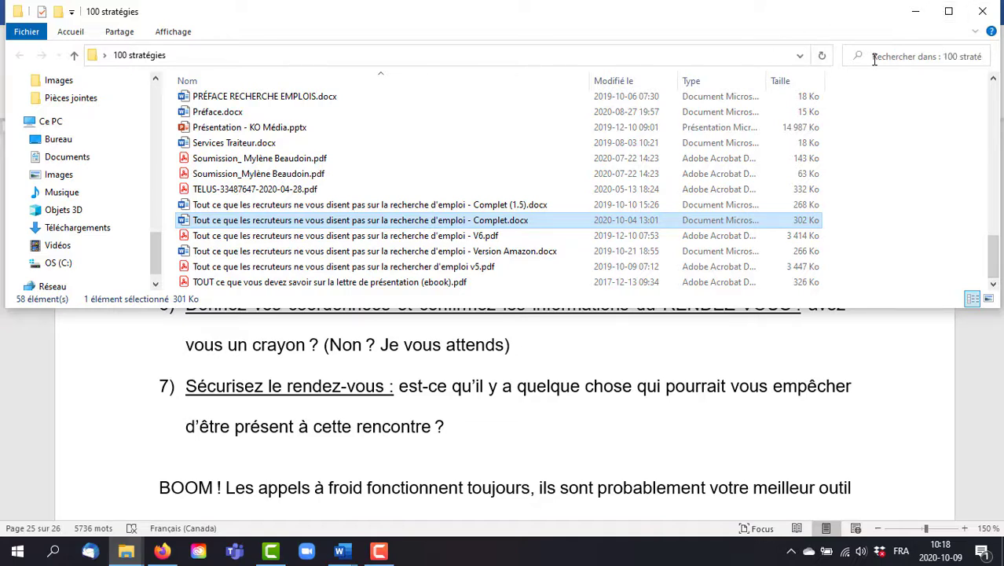
text(Corrections)
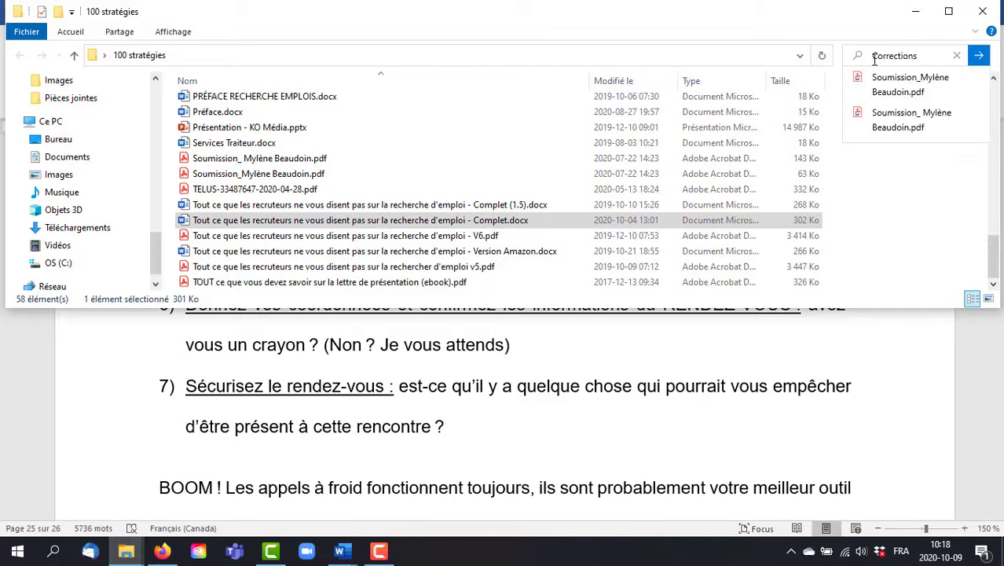
key(Return)
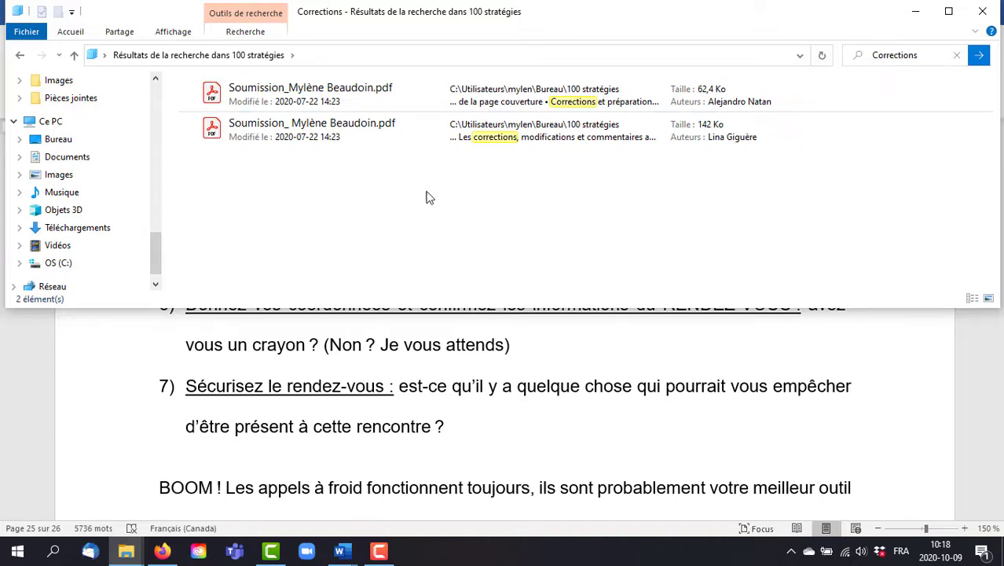
Step: View the 142 KB submission PDF from the search results, close it, and return to the manuscript extract in Word
click(346, 133)
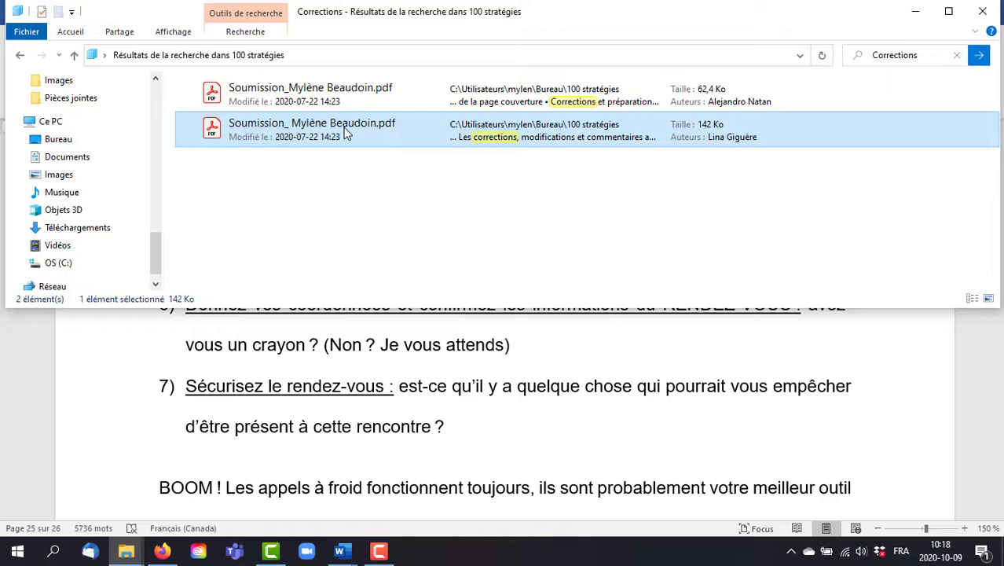
double_click(346, 134)
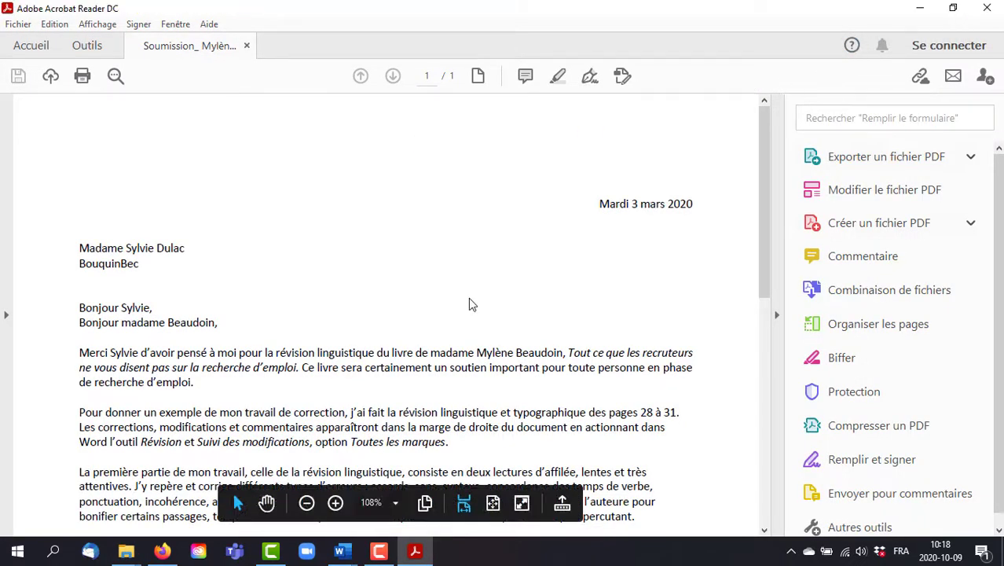
key(alt+F4)
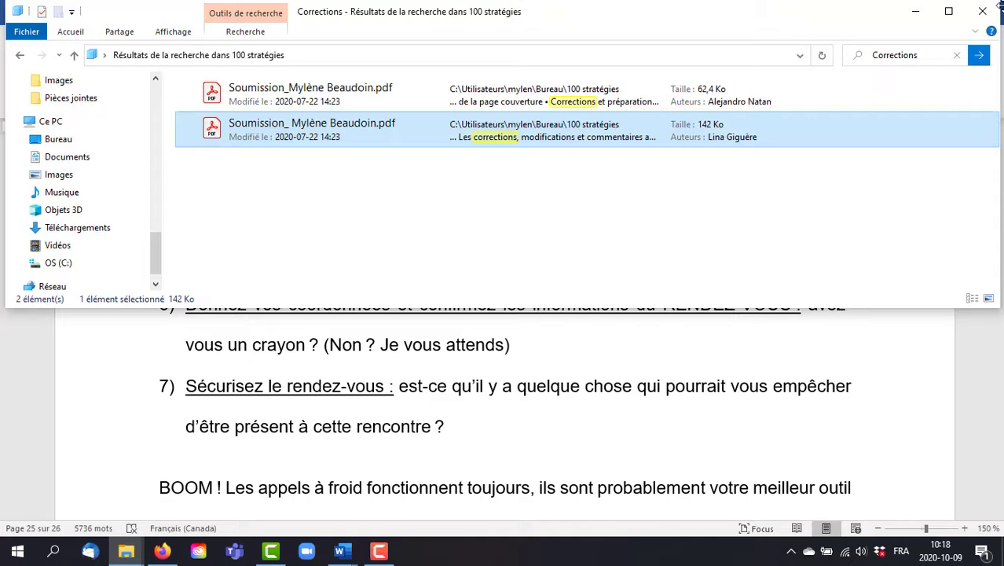
click(915, 11)
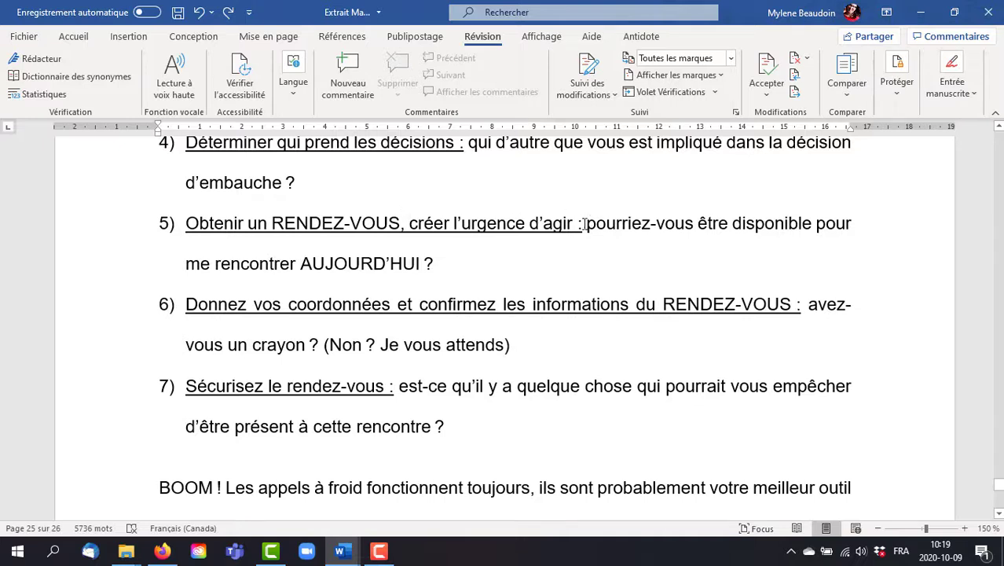
Step: Select the underlined heading of item 5 and turn on change tracking for the manuscript extract
drag(583, 224, 186, 224)
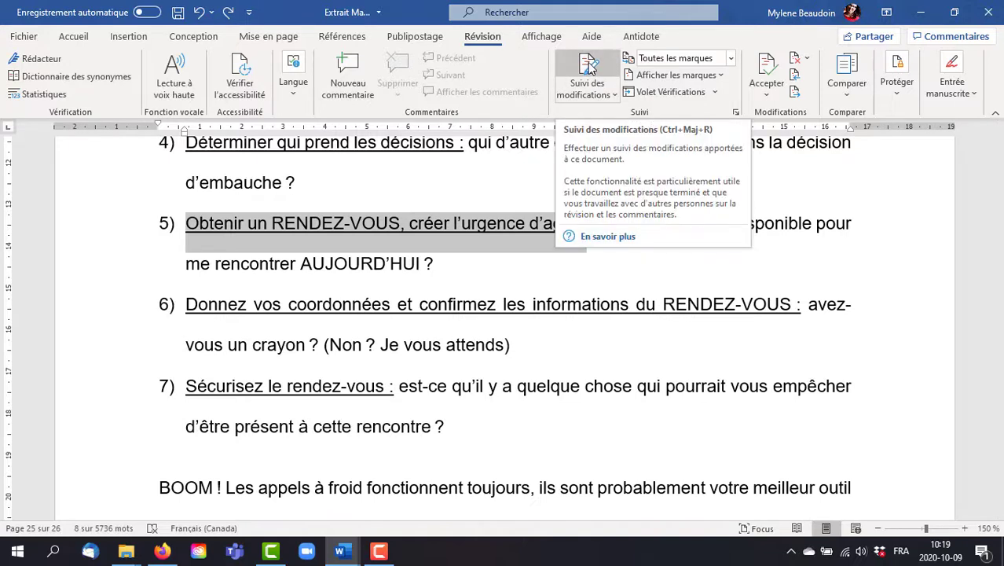
click(582, 91)
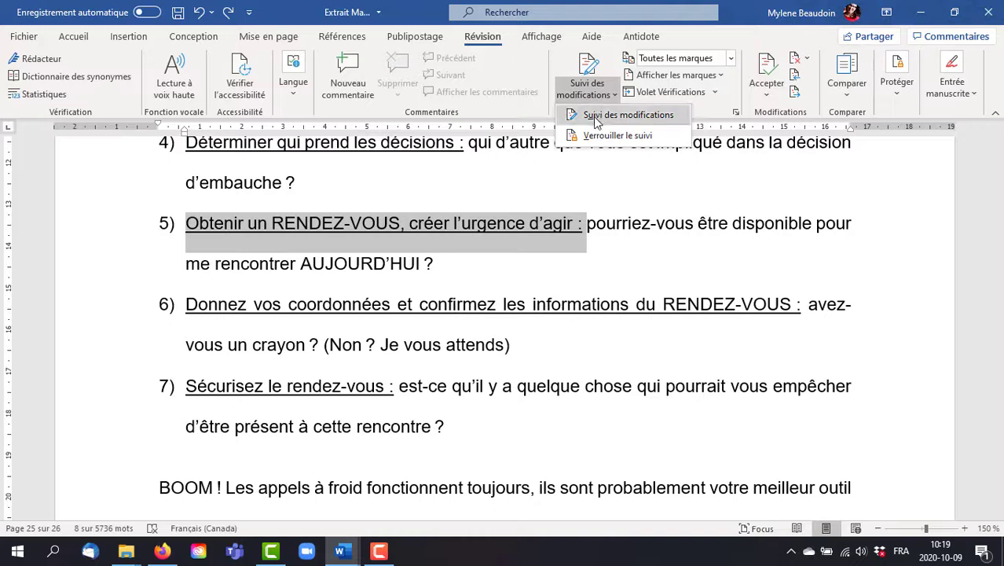
click(593, 116)
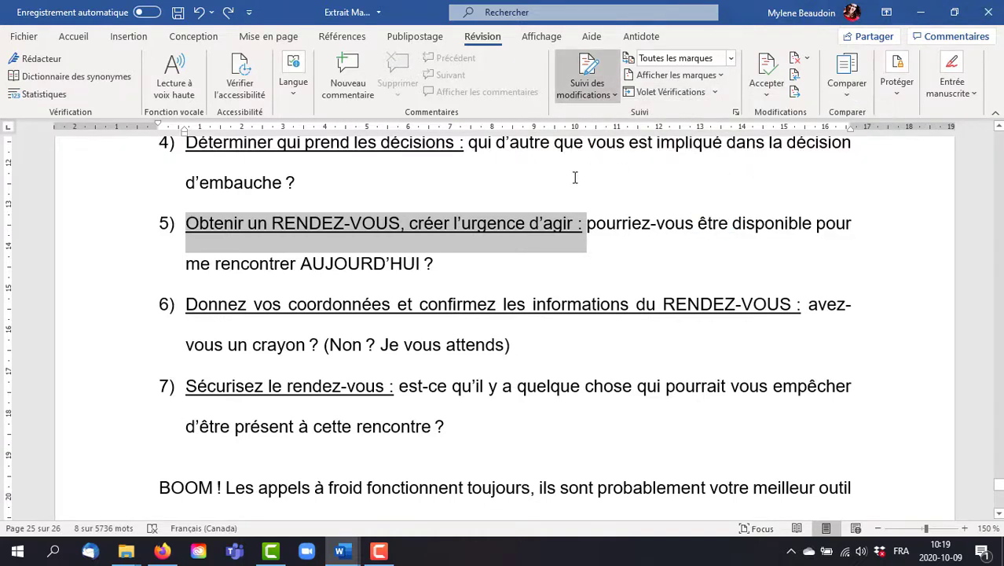
Step: In item 5, delete "créer l'urgence d'agir" and change "disponible" to "disponibles" as tracked changes
click(525, 227)
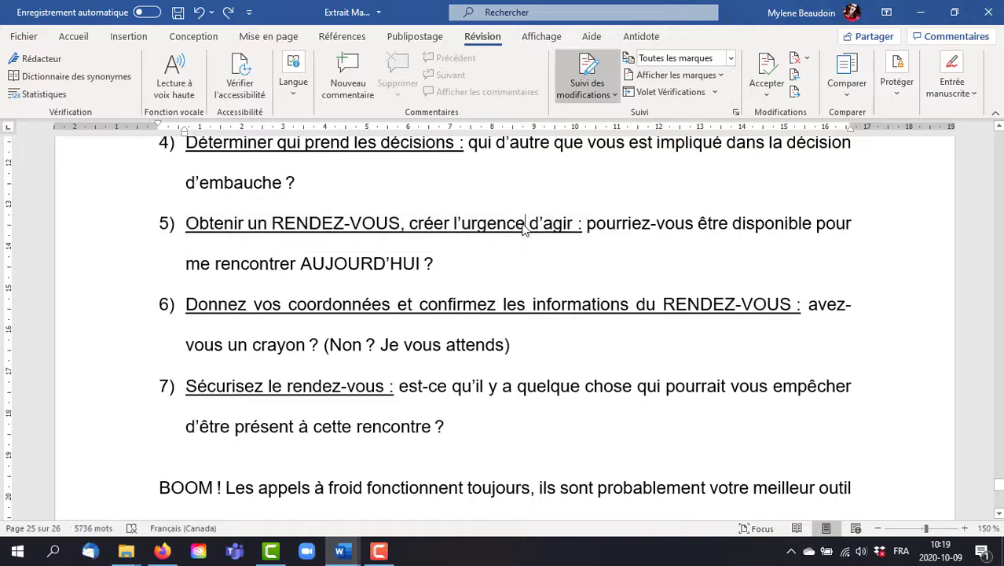
drag(577, 224, 409, 225)
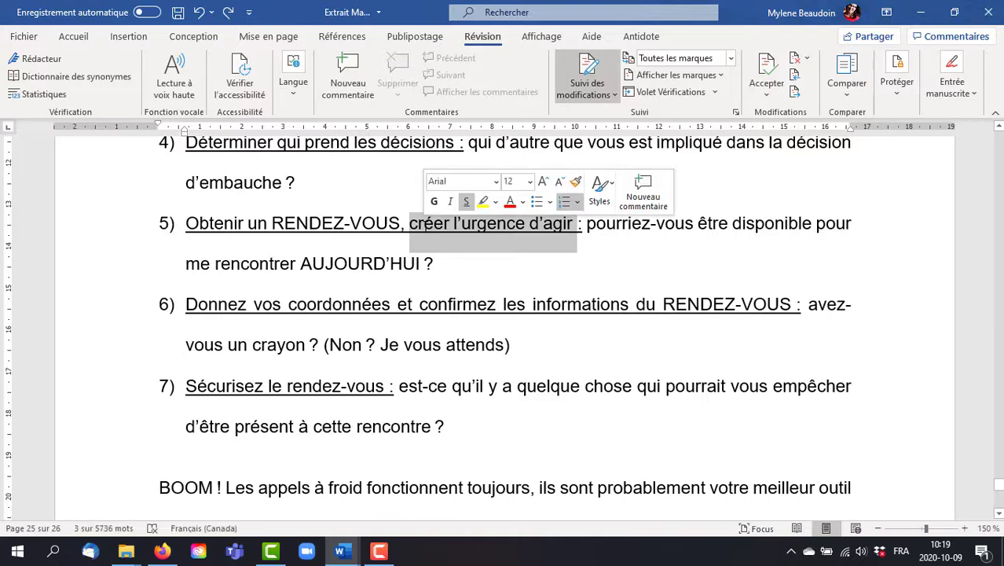
key(Delete)
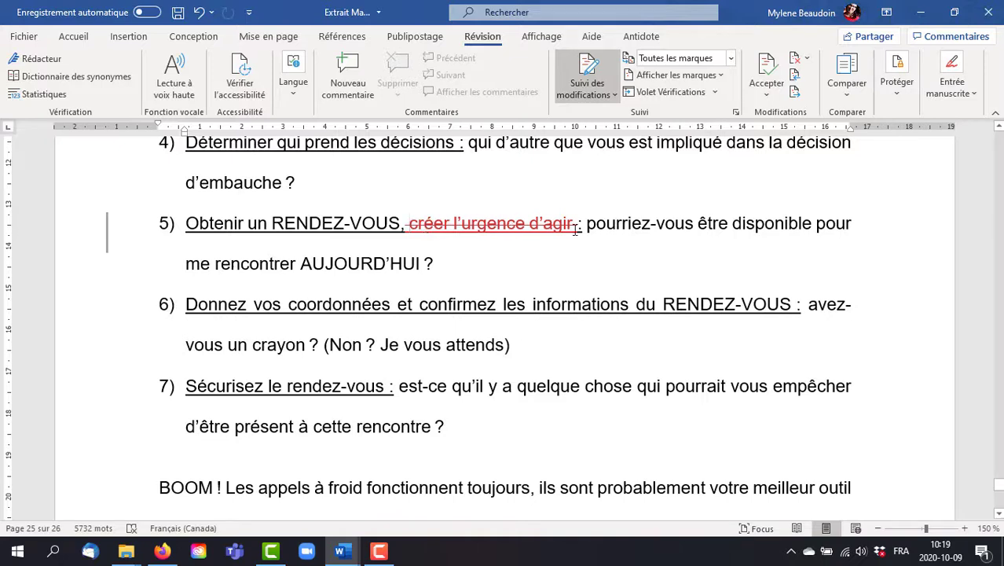
click(808, 224)
text(s)
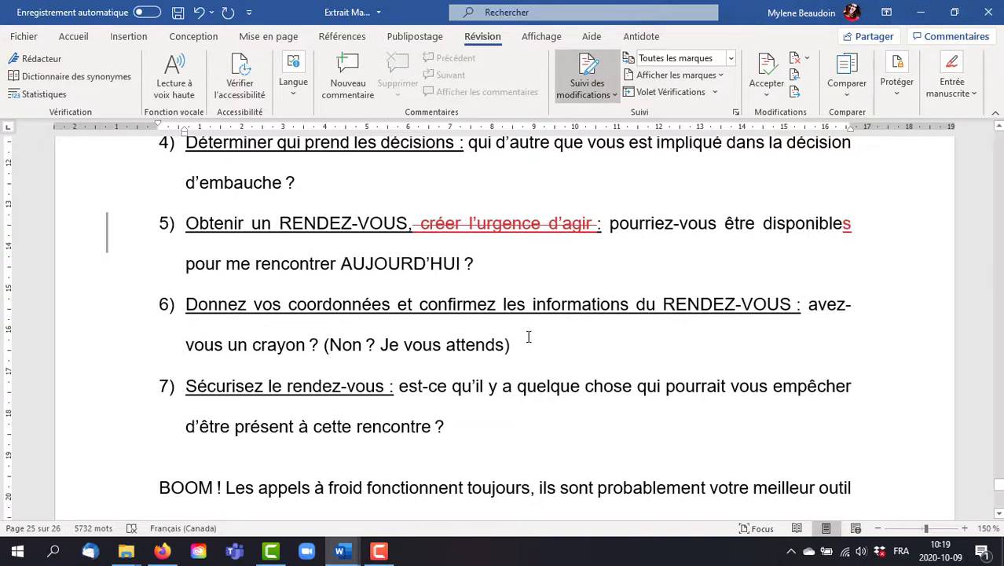
Step: Change "confirmez" to "confirmer" in the heading of item 6 as a tracked change
click(487, 304)
drag(497, 303, 480, 307)
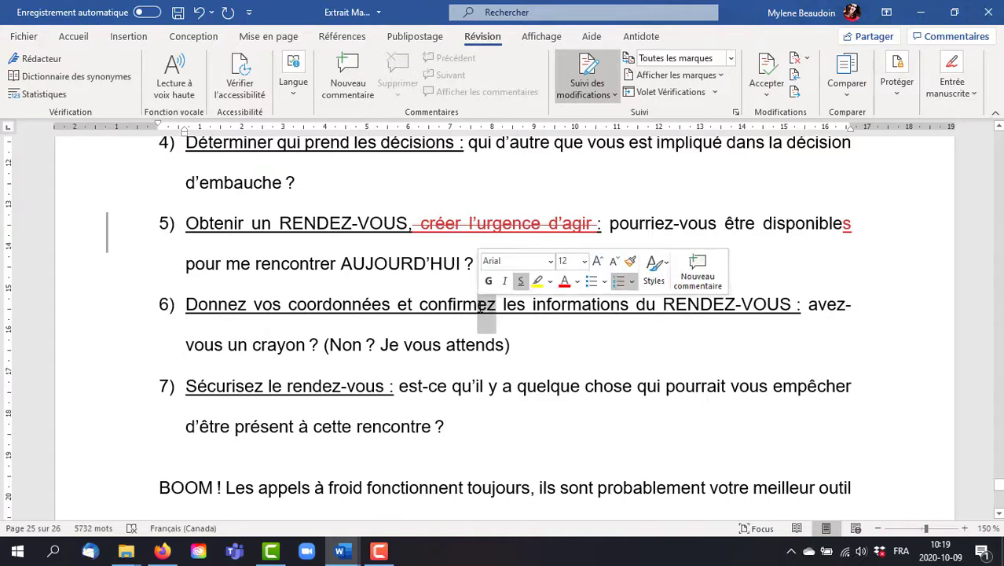
text(rmer)
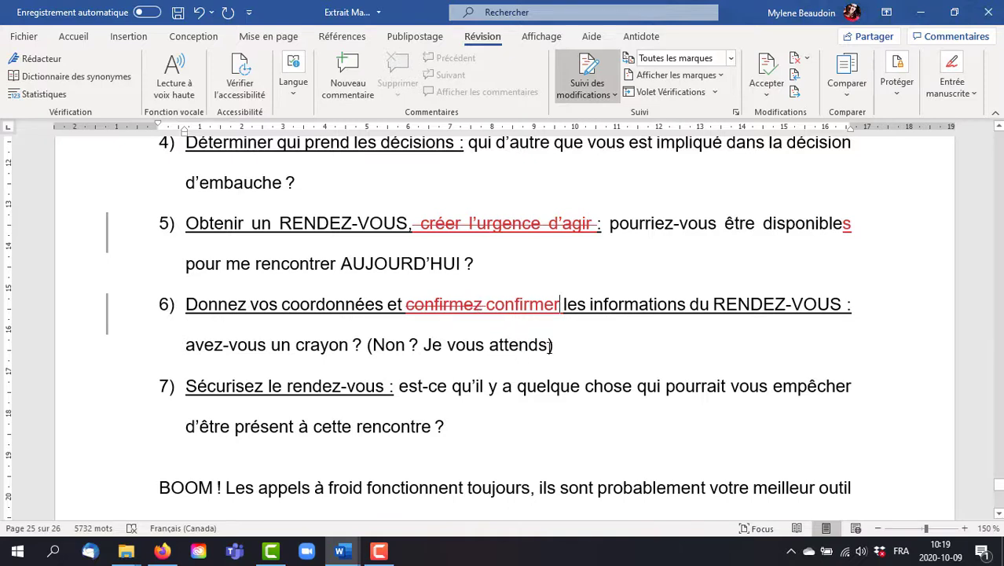
Step: Underline "(Non ? Je vous attends)" at the end of item 6
drag(557, 345, 367, 346)
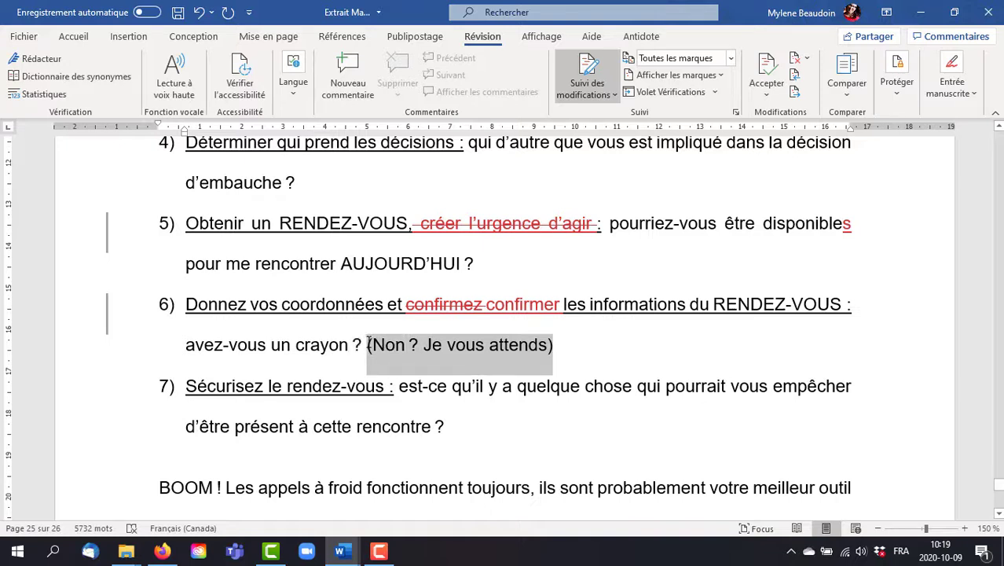
click(73, 36)
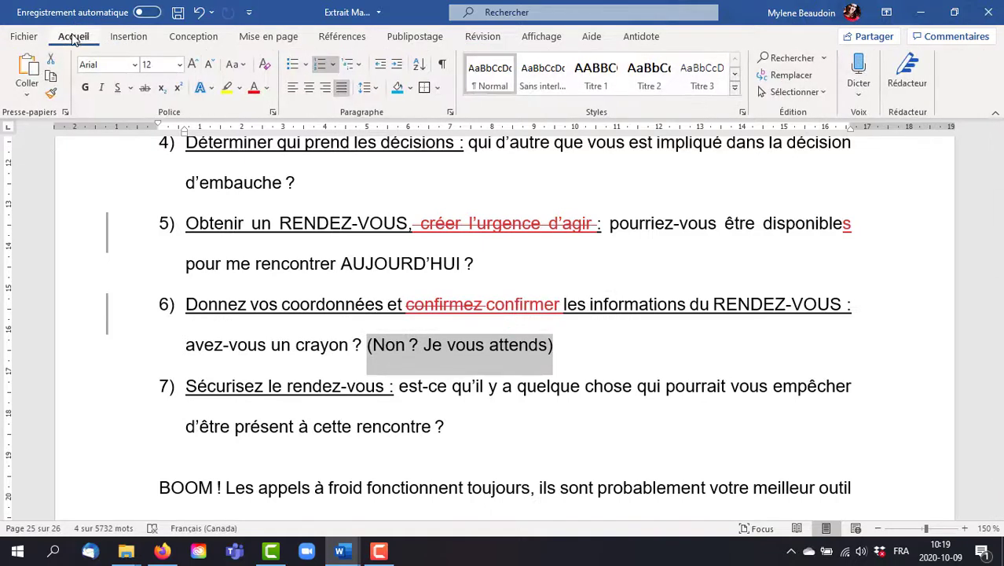
click(117, 87)
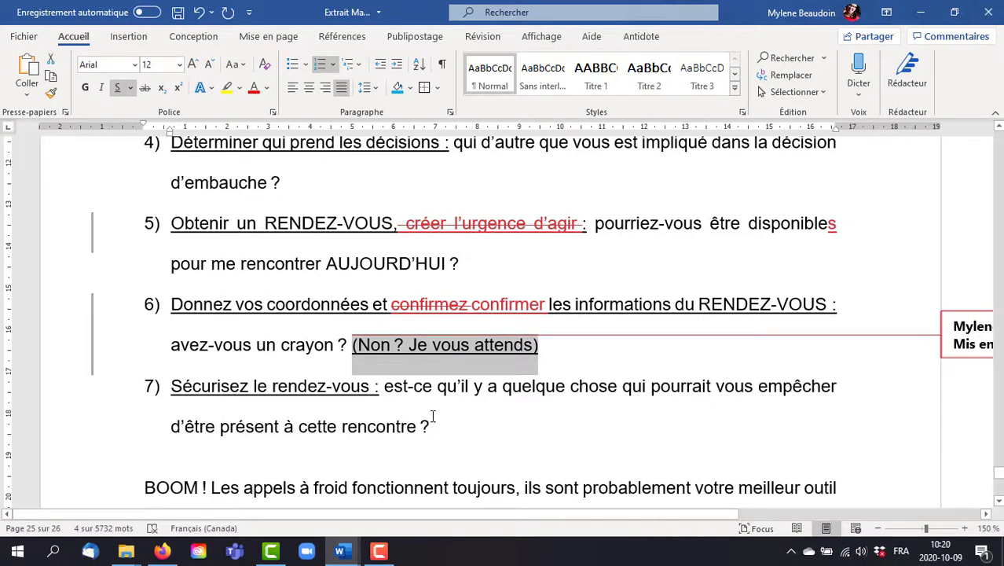
Step: Color the words "qu'il y a quelque chose" in item 7 red and check the formatting notes in the margin
drag(472, 386, 601, 382)
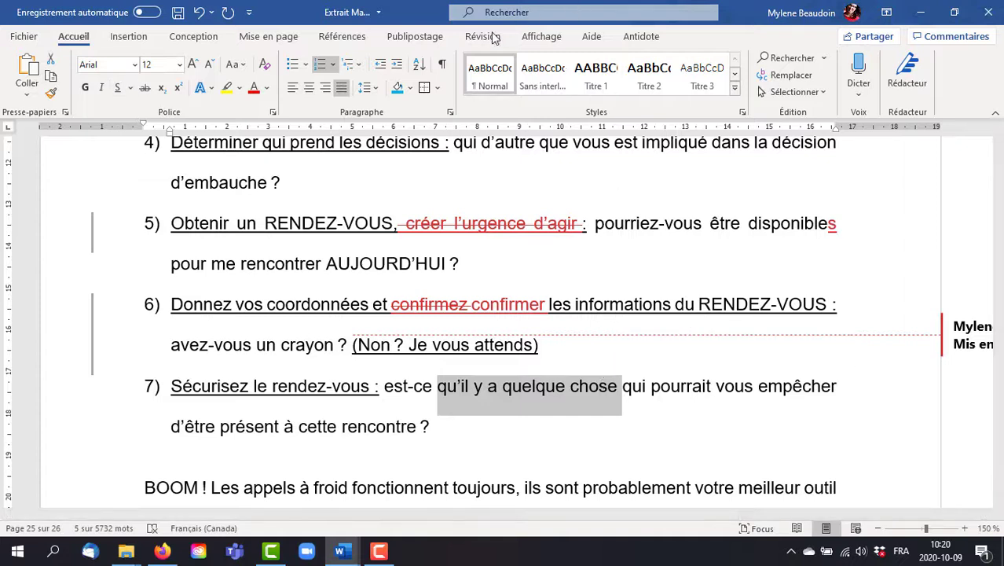
click(254, 89)
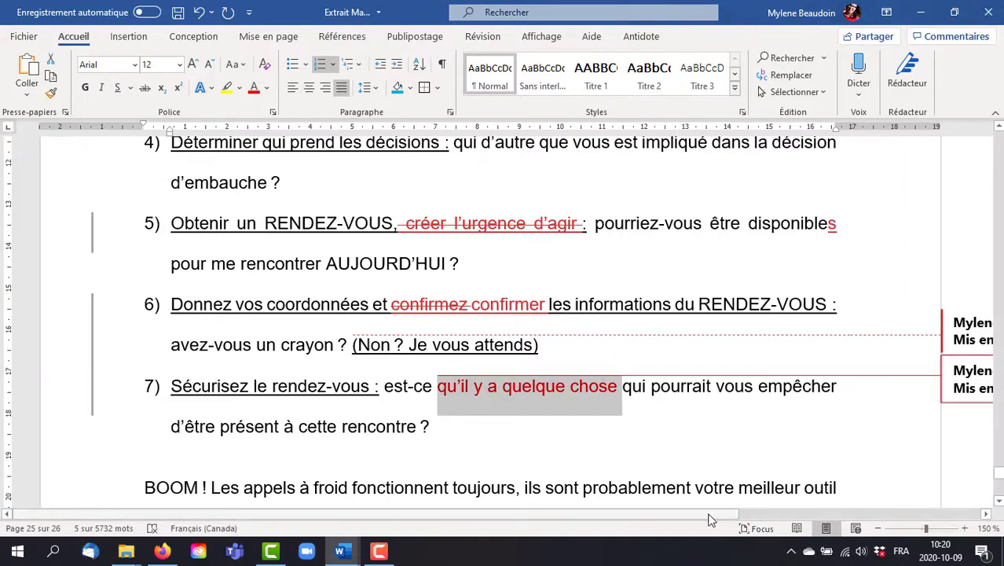
drag(716, 519, 953, 537)
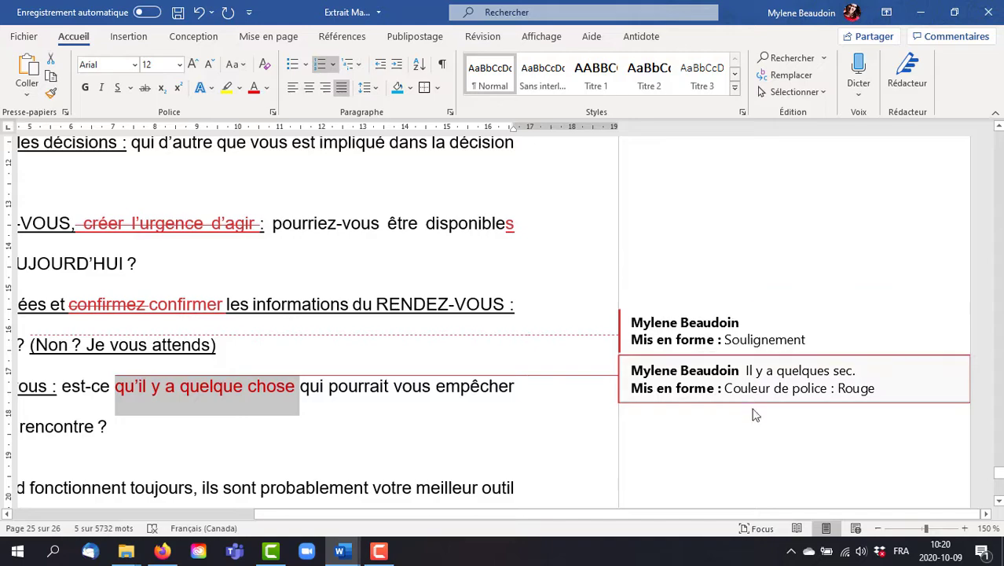
mouse_move(998, 473)
mouse_down()
mouse_move(999, 493)
mouse_move(998, 473)
mouse_up()
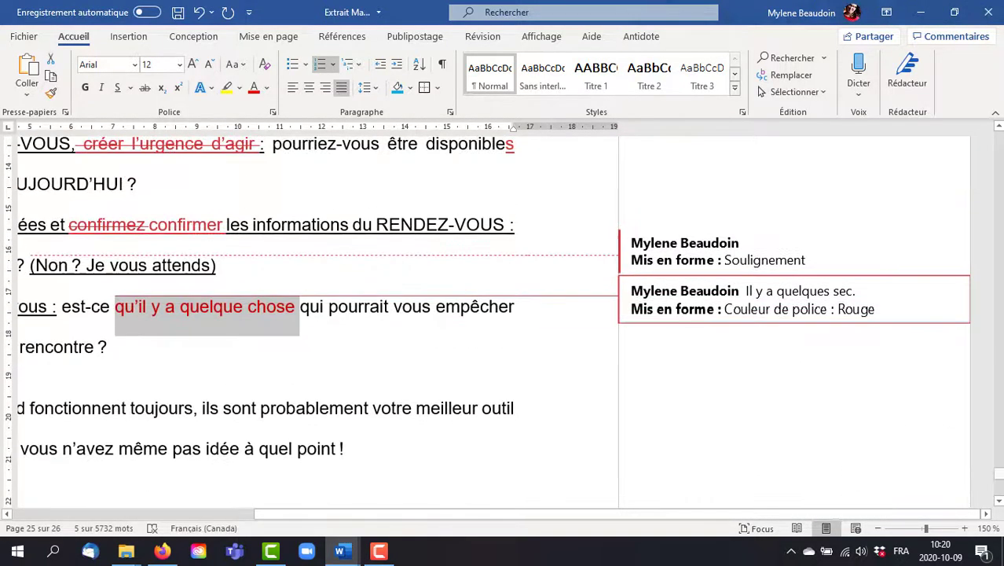
Step: View the manuscript in its Original version and with Aucune marque to compare the uncorrected and corrected text
click(486, 37)
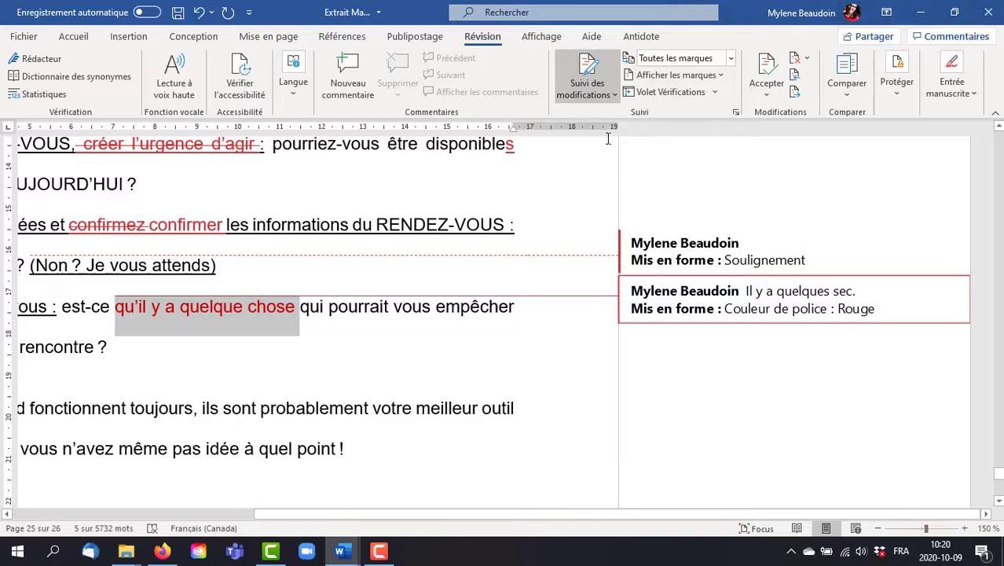
click(685, 64)
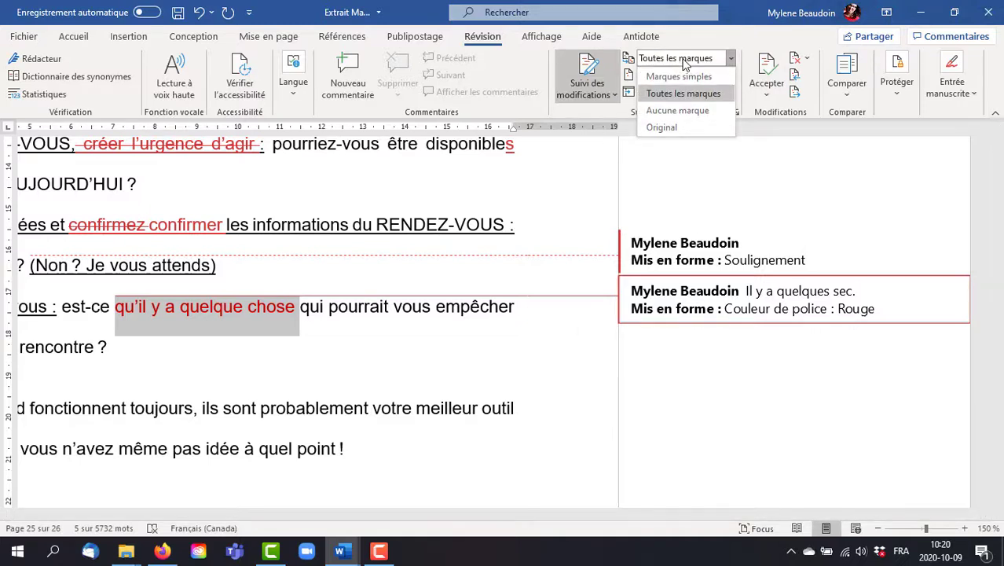
click(664, 128)
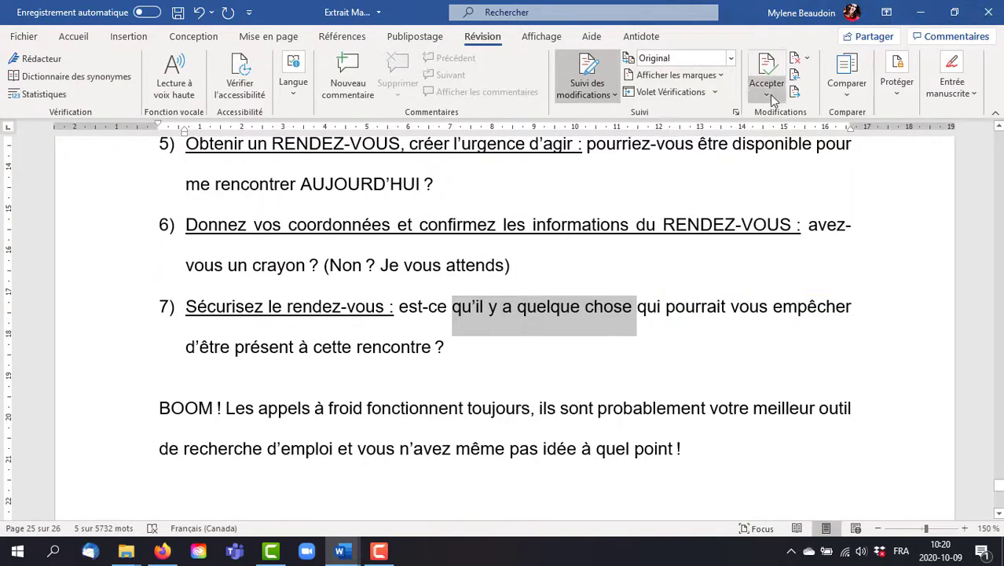
click(730, 58)
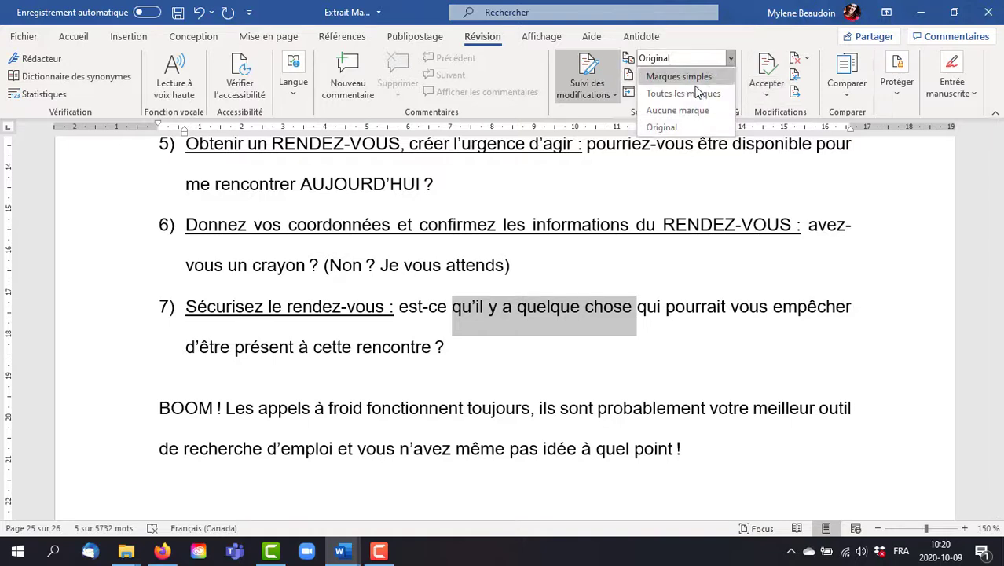
click(677, 110)
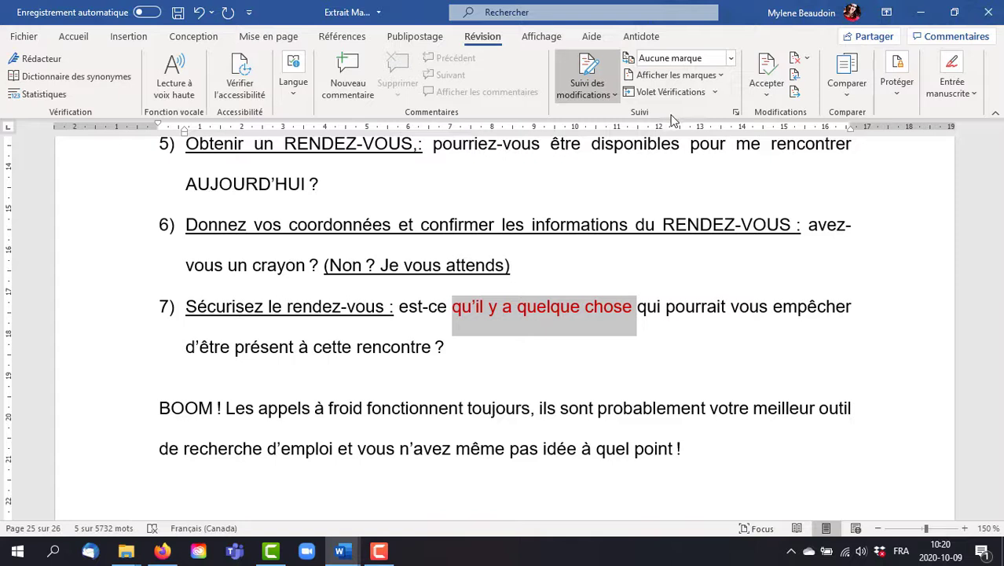
Step: Preview the corrections with Marques simples and return the markup display to Toutes les marques
click(731, 58)
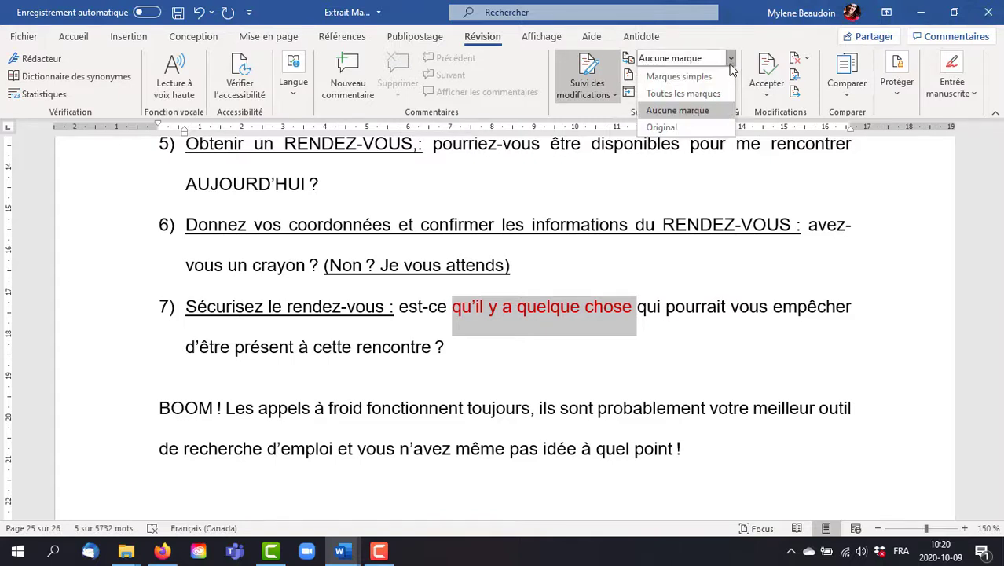
click(672, 76)
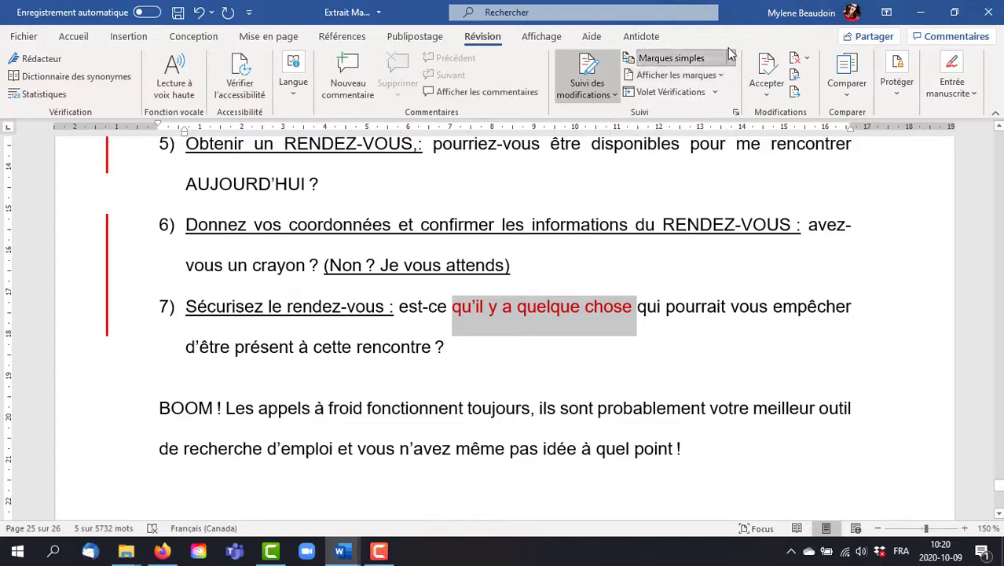
click(730, 58)
click(697, 99)
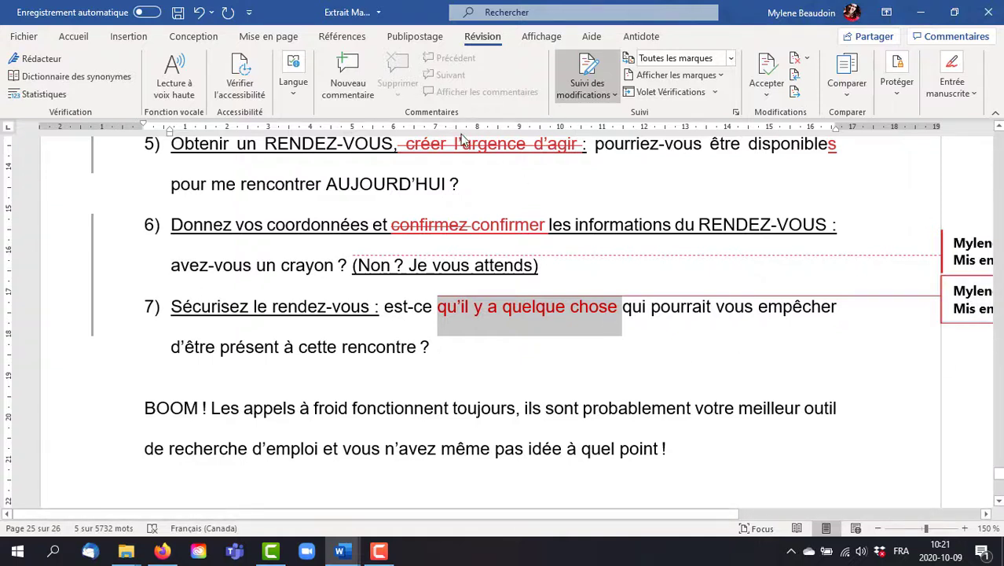
Step: Accept the tracked deletion of "créer l'urgence d'agir" in item 5 and move to the next change
click(514, 145)
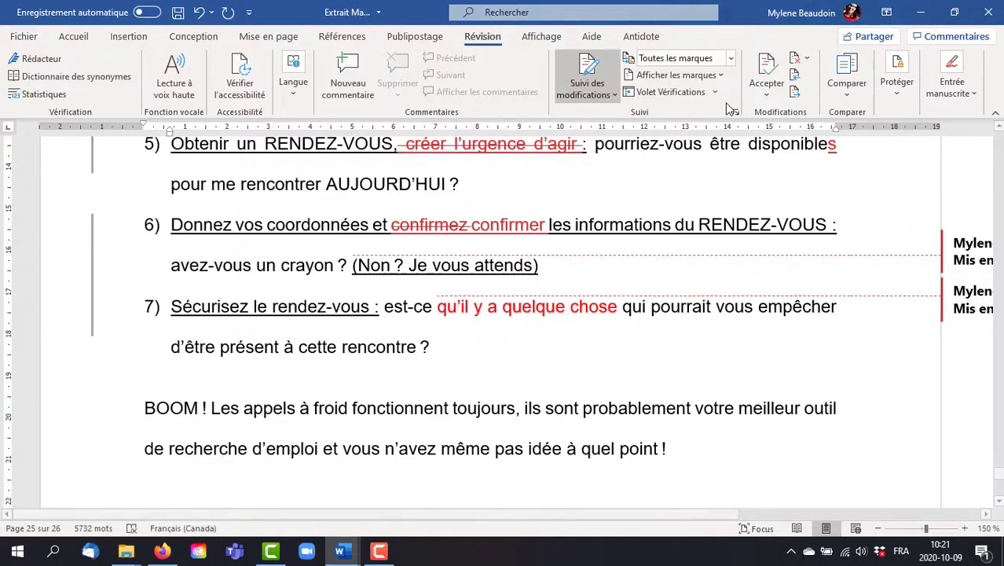
click(765, 91)
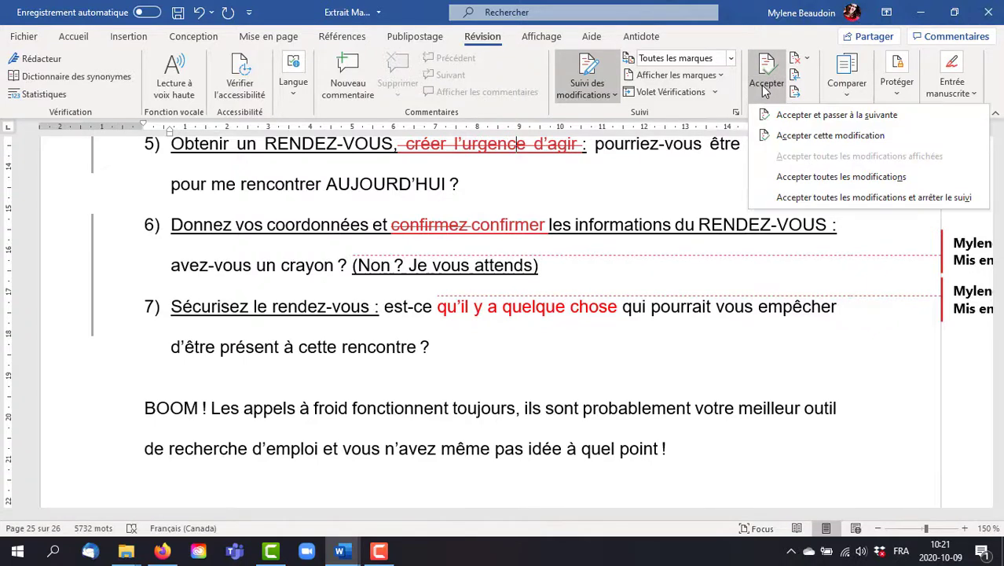
click(791, 117)
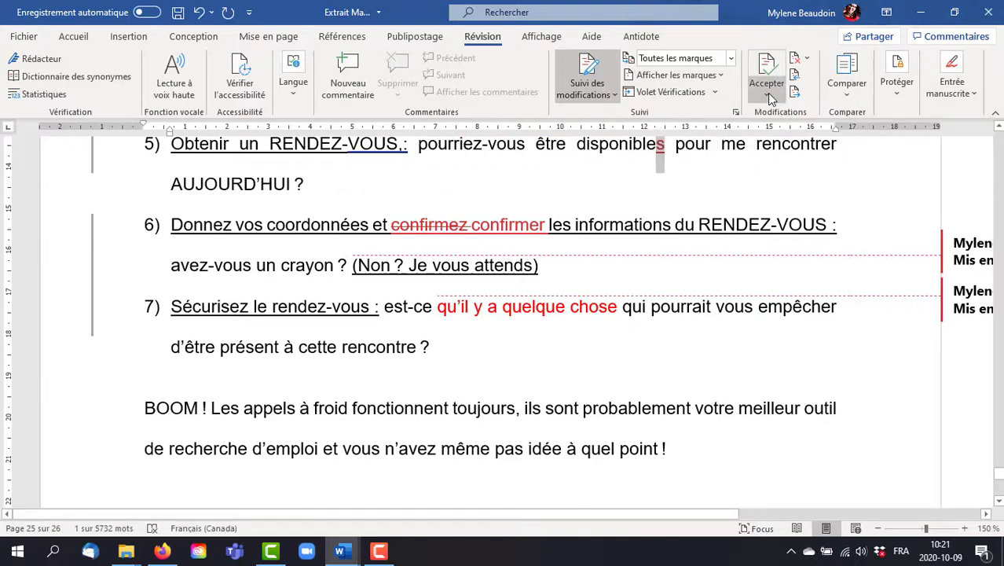
Step: Reject the tracked "s" added to "disponible" in item 5 and move to the next change
click(808, 61)
click(808, 62)
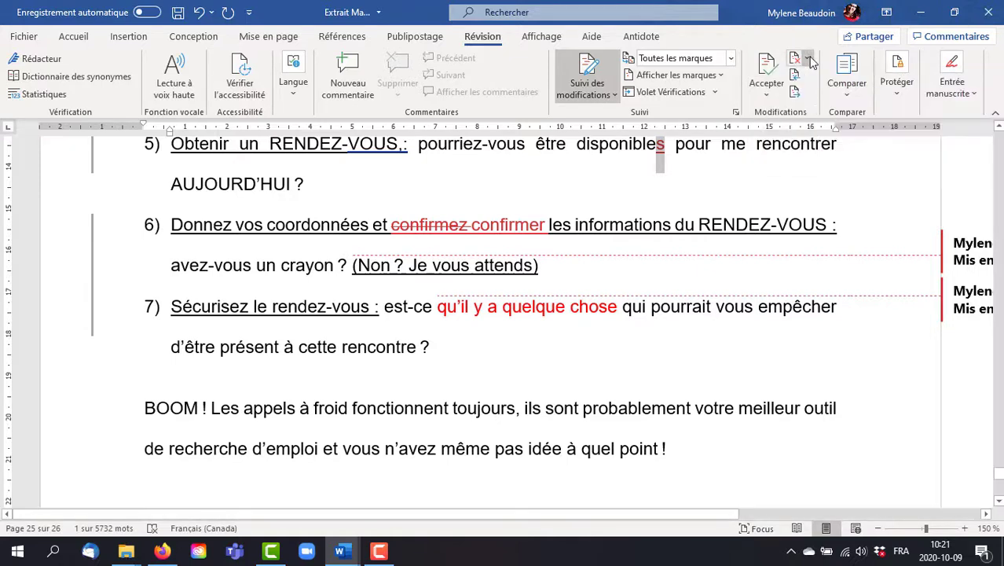
click(810, 63)
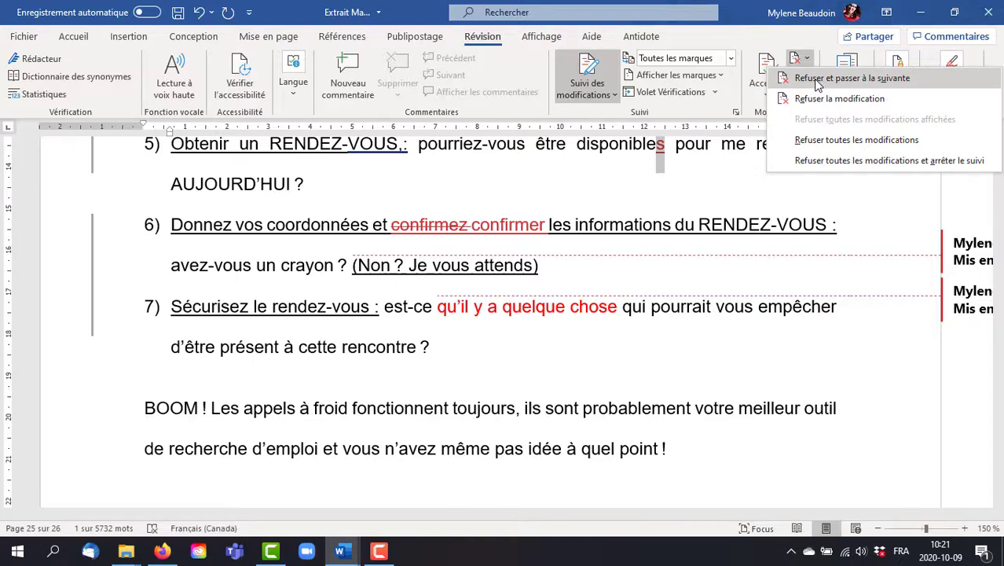
click(817, 79)
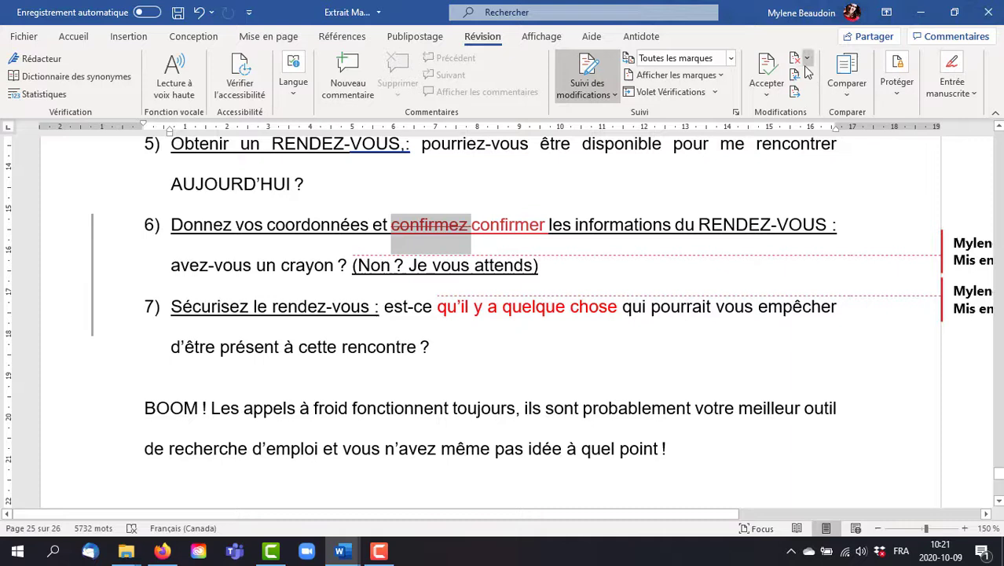
Step: Accept the deletion of "confirmez" in item 6, skip the "confirmer" insertion, and bring the formatting note for the underlined text into view
click(772, 71)
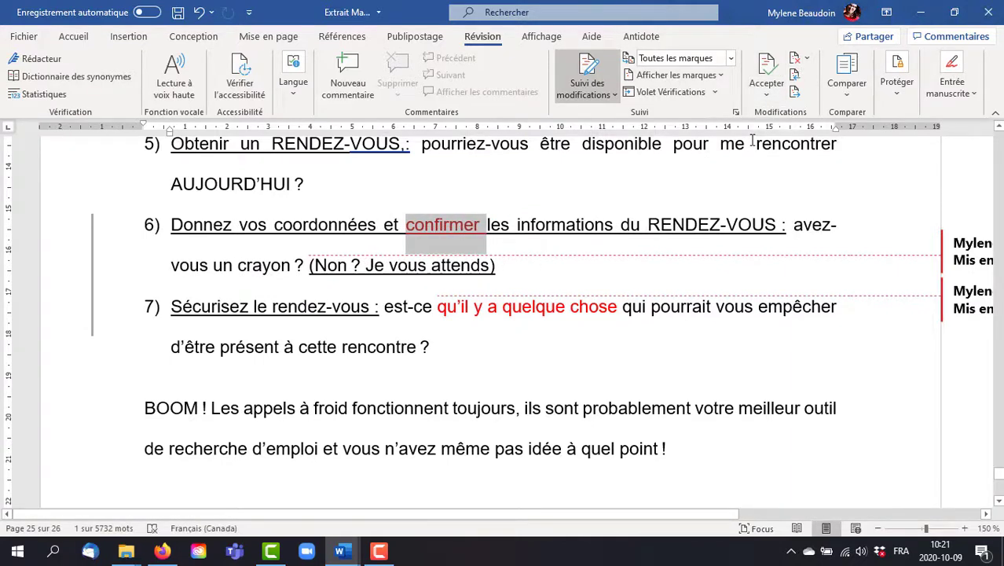
click(795, 93)
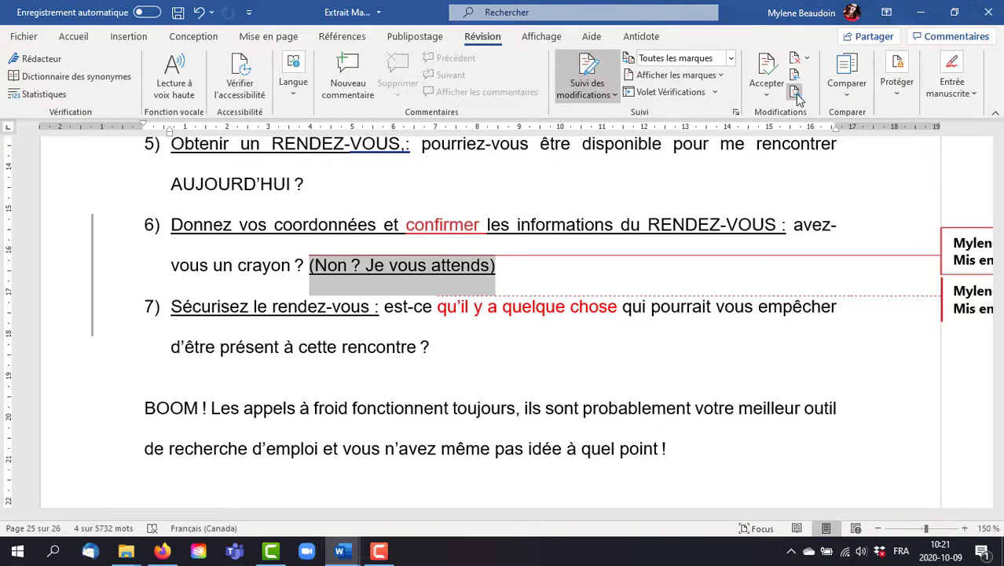
drag(691, 515, 885, 527)
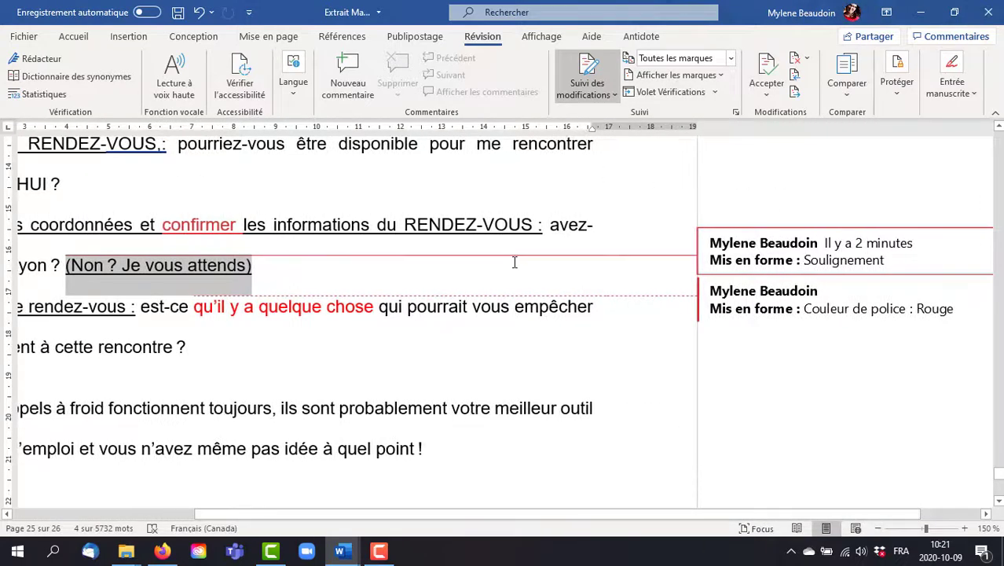